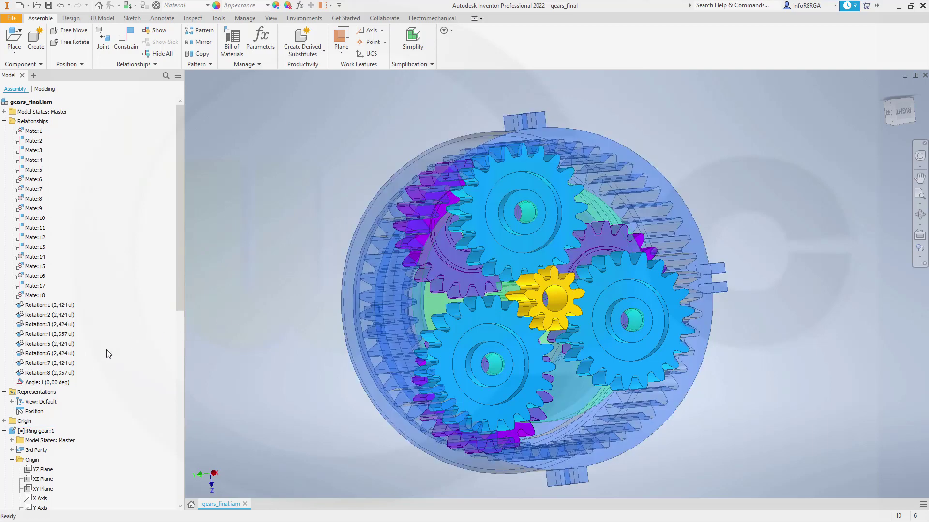
Drive the Angle:1 constraint over its 0 to 720 deg range and examine the running gear train from several sides.
{"action": "right_click", "coordinate": [50, 383]}
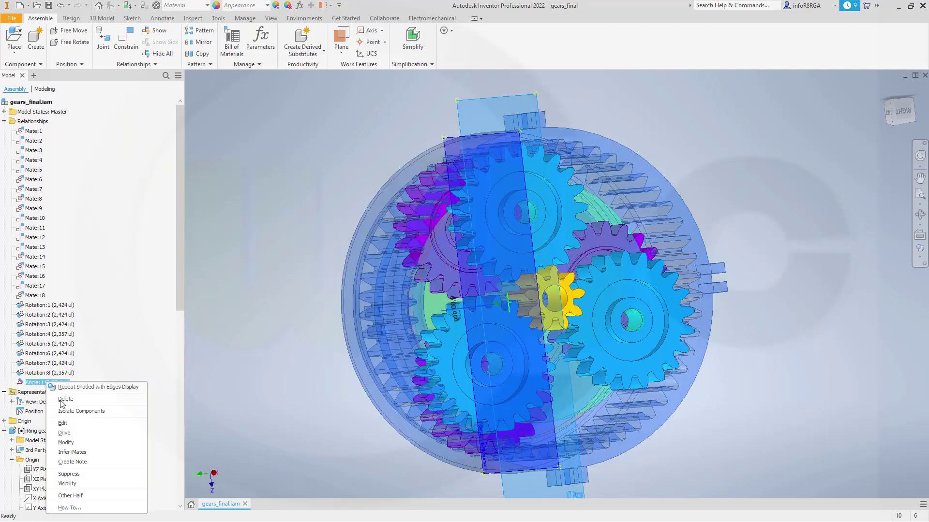
{"action": "left_click", "coordinate": [82, 433]}
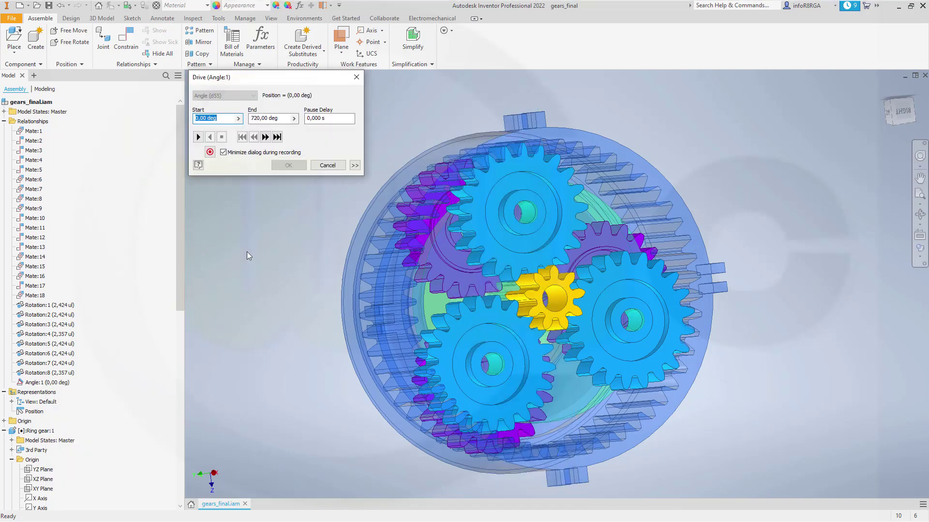
{"action": "left_click", "coordinate": [197, 137]}
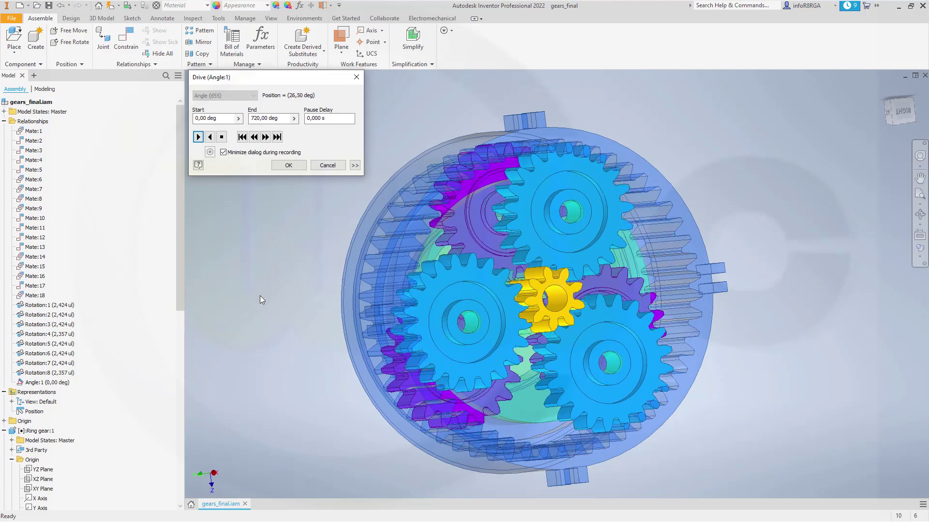
{"action": "left_click_drag", "start_coordinate": [264, 299], "coordinate": [380, 293]}
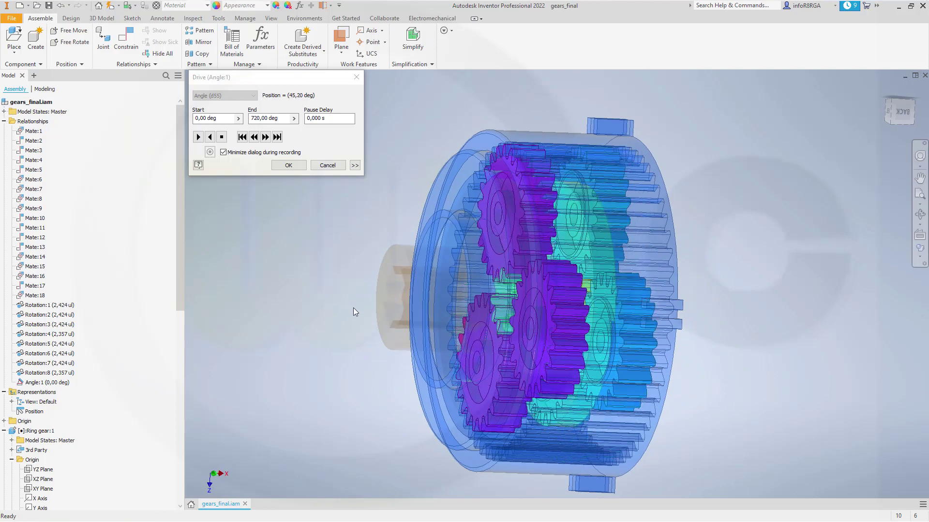
{"action": "middle_click_drag", "start_coordinate": [358, 313], "coordinate": [248, 311], "text": "shift"}
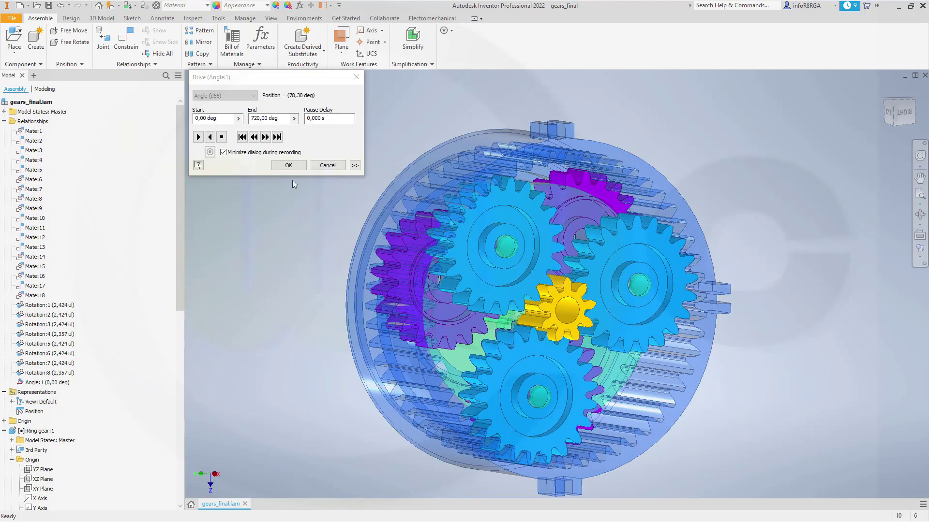
{"action": "left_click", "coordinate": [289, 165]}
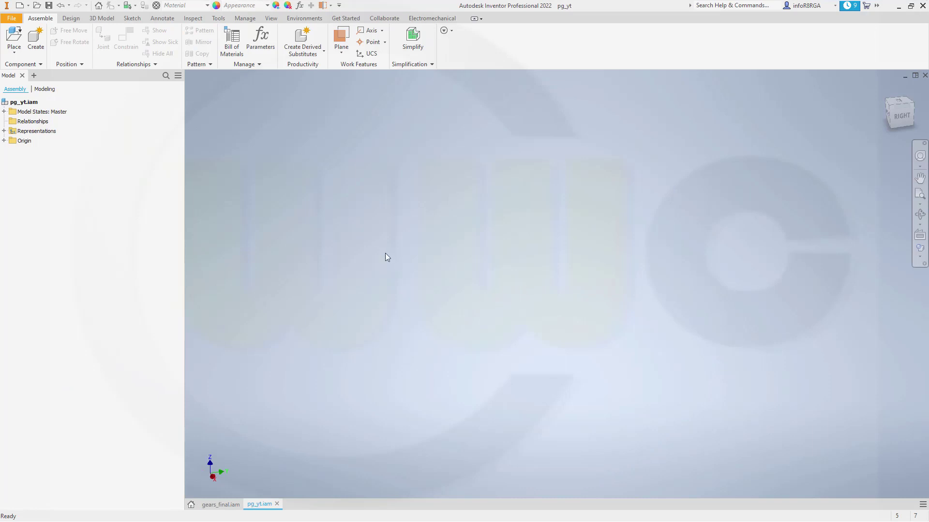
Place one Ring gear part grounded at the origin of the empty pg_yt assembly.
{"action": "left_click", "coordinate": [14, 38]}
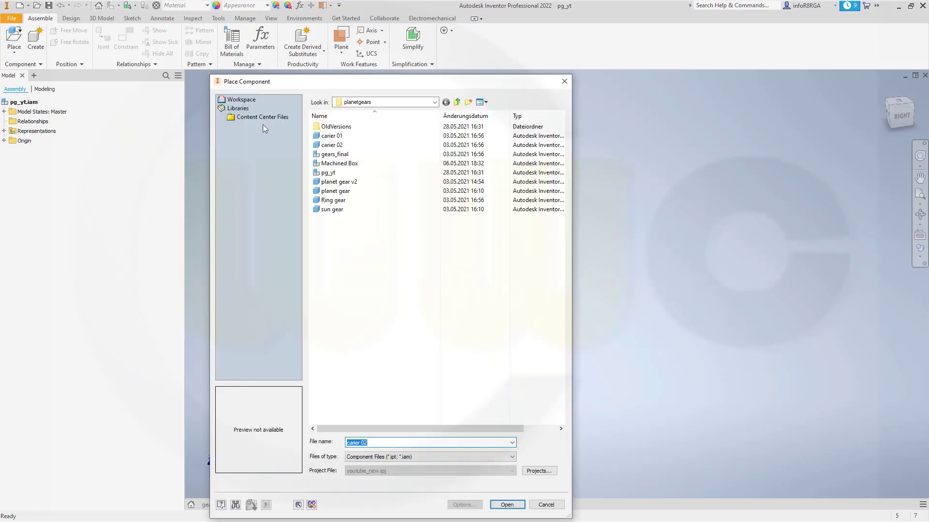
{"action": "left_click", "coordinate": [333, 200]}
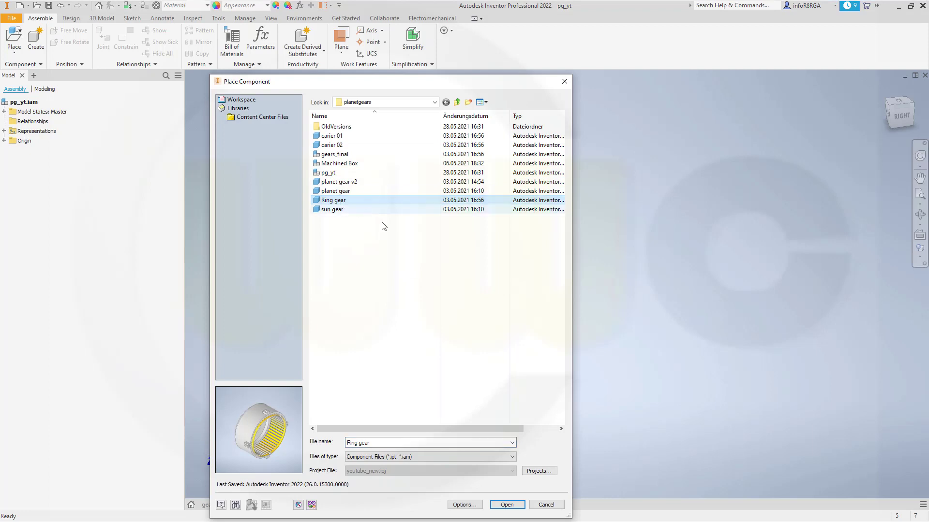
{"action": "left_click", "coordinate": [506, 505]}
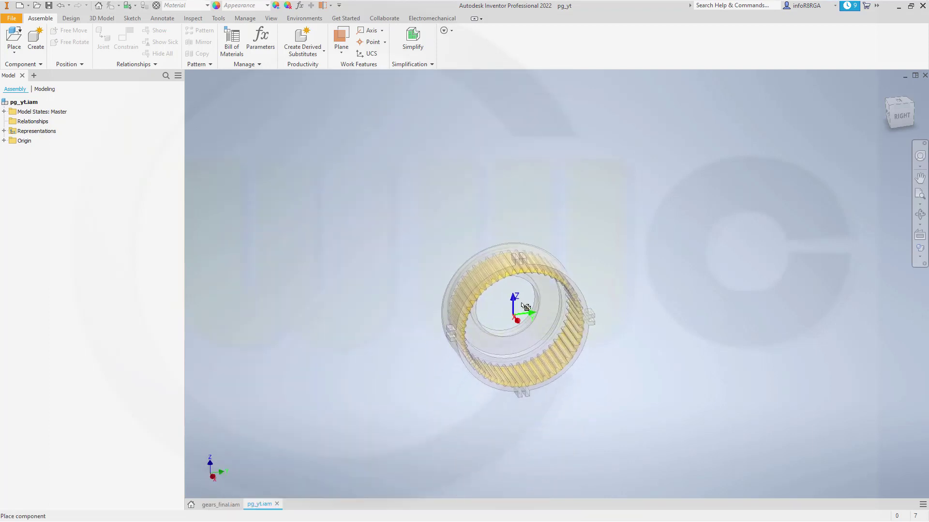
{"action": "right_click", "coordinate": [539, 267]}
{"action": "left_click", "coordinate": [581, 287]}
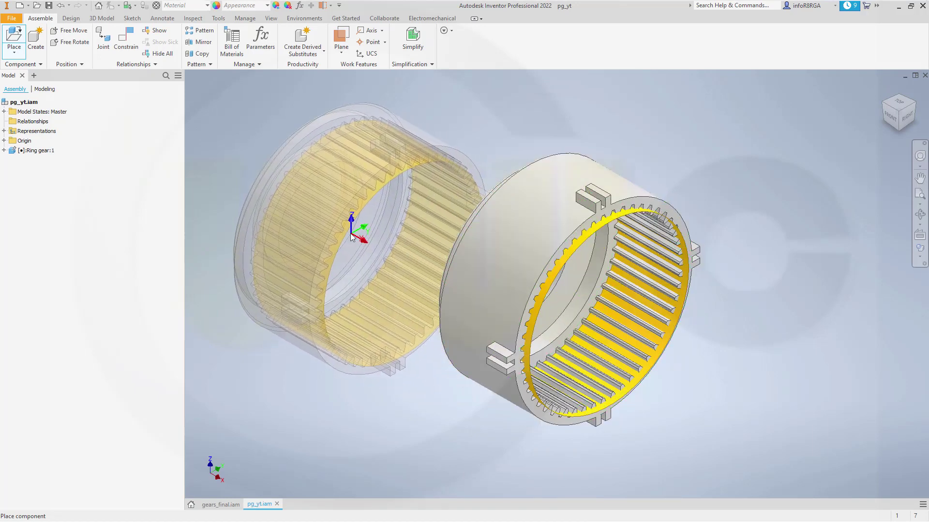
{"action": "key", "text": "Escape"}
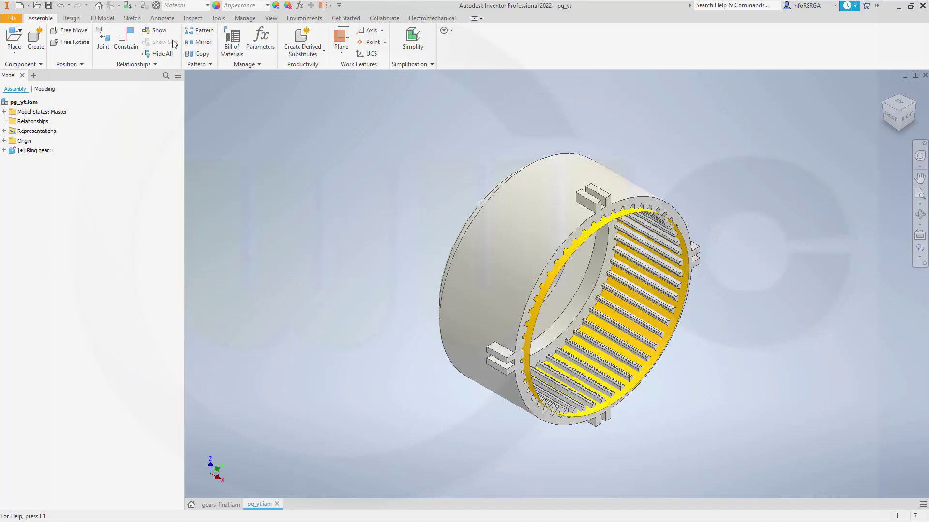
Measure the diameter of the ring gear's inner circular edge on its open toothed face.
{"action": "left_click", "coordinate": [193, 19]}
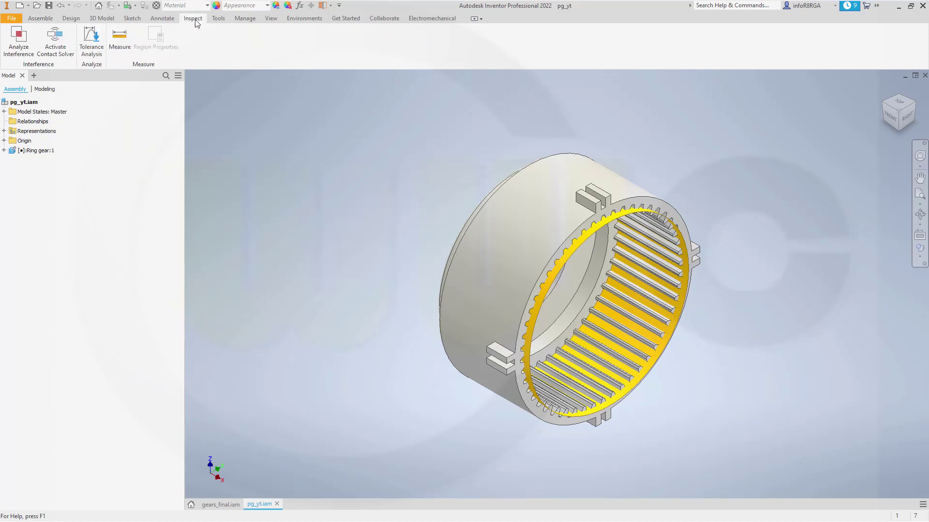
{"action": "left_click", "coordinate": [121, 38]}
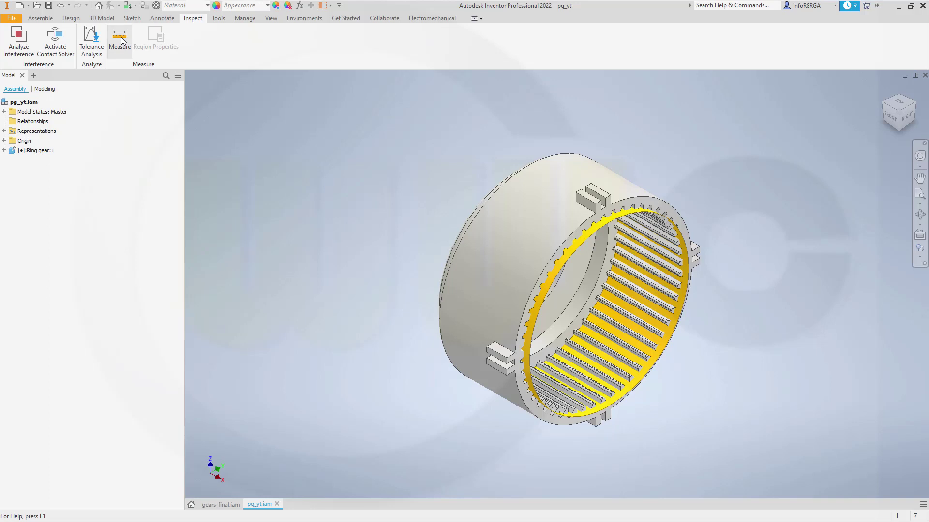
{"action": "left_click", "coordinate": [578, 246]}
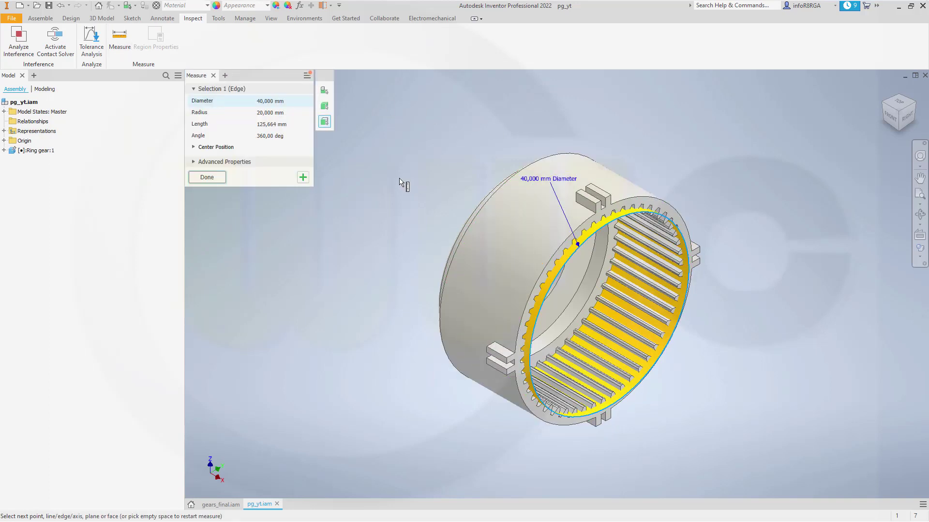
{"action": "key", "text": "Escape"}
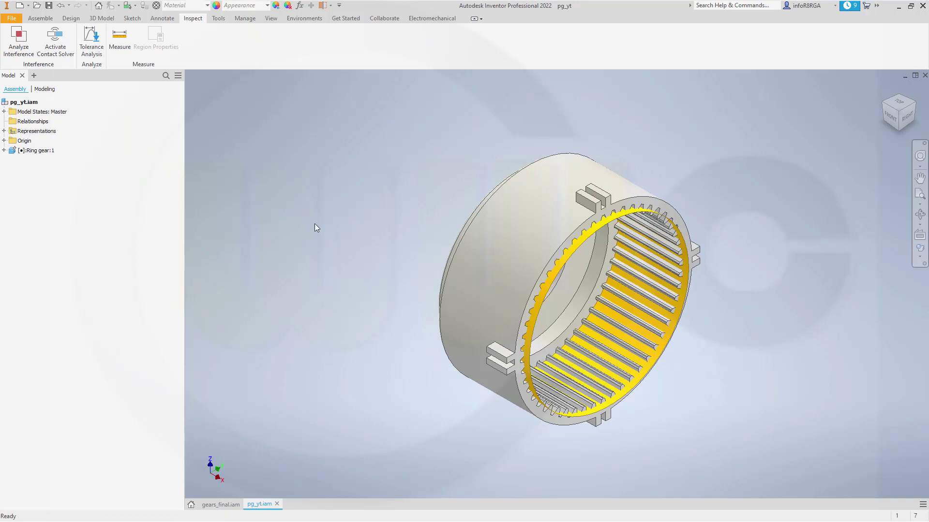
Place one carier 01 part beside the ring gear.
{"action": "left_click", "coordinate": [41, 18]}
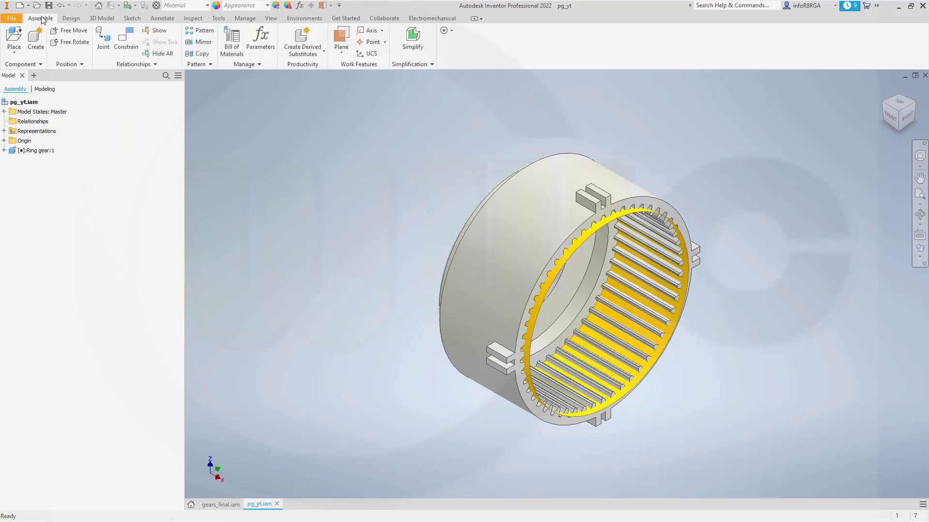
{"action": "left_click", "coordinate": [14, 39]}
{"action": "left_click", "coordinate": [332, 136]}
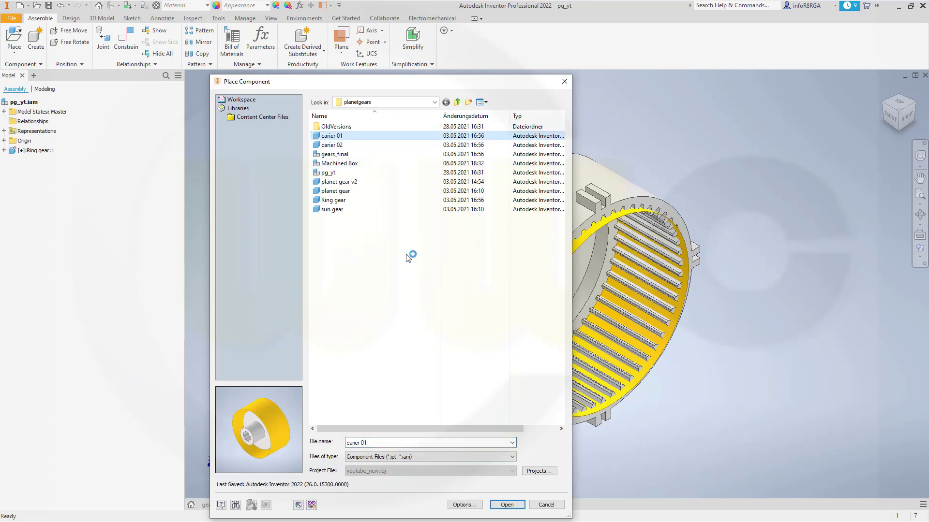
{"action": "left_click", "coordinate": [506, 505]}
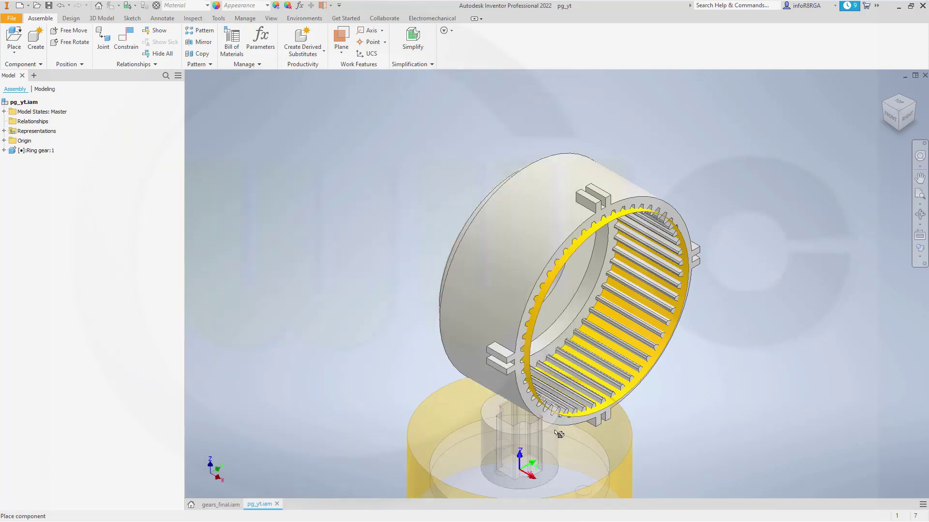
{"action": "left_click", "coordinate": [812, 235]}
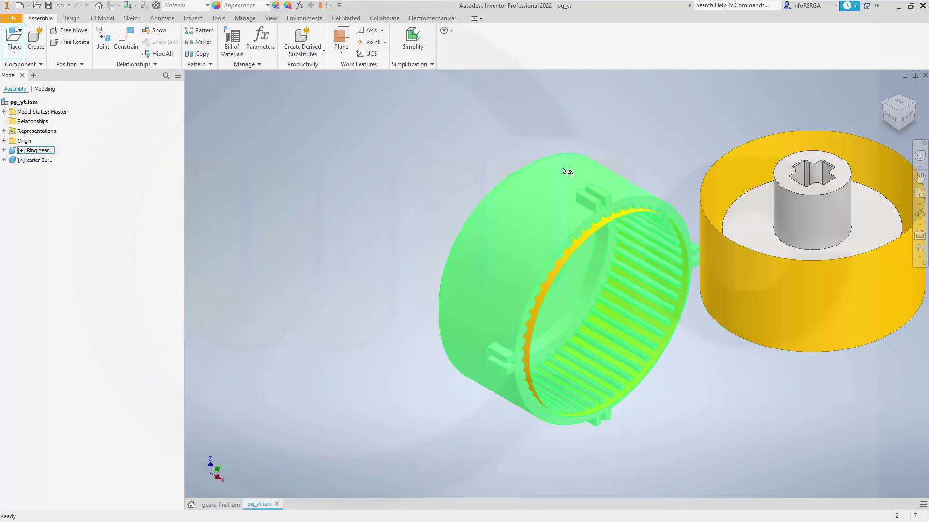
{"action": "key", "text": "Escape"}
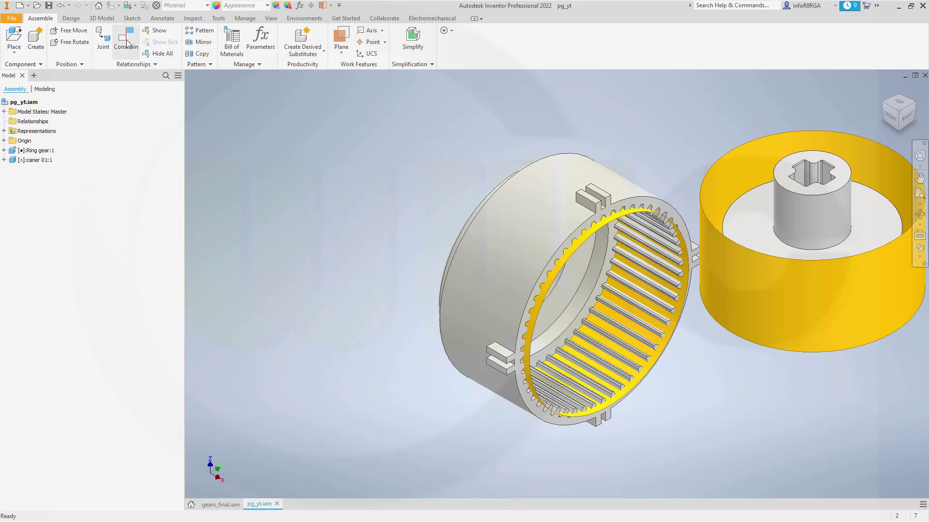
Add a Rotational joint from the centre of the carrier's hub base to a circular edge inside the ring gear, flipping the carrier's direction.
{"action": "left_click", "coordinate": [102, 43]}
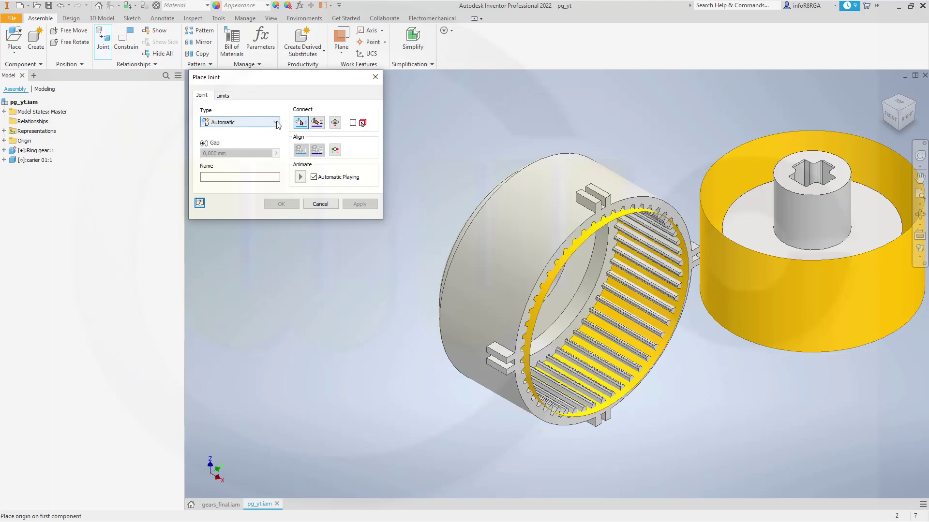
{"action": "left_click", "coordinate": [263, 122]}
{"action": "left_click", "coordinate": [246, 148]}
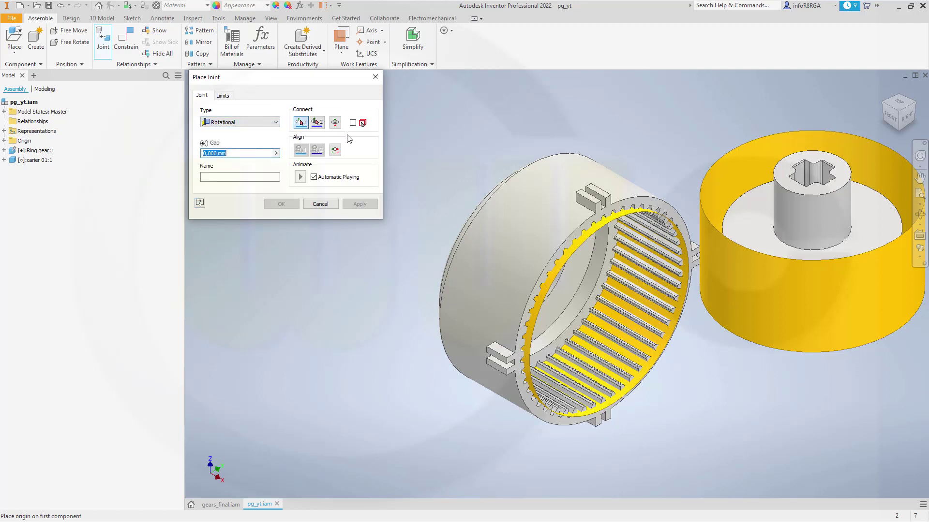
{"action": "left_click", "coordinate": [774, 236]}
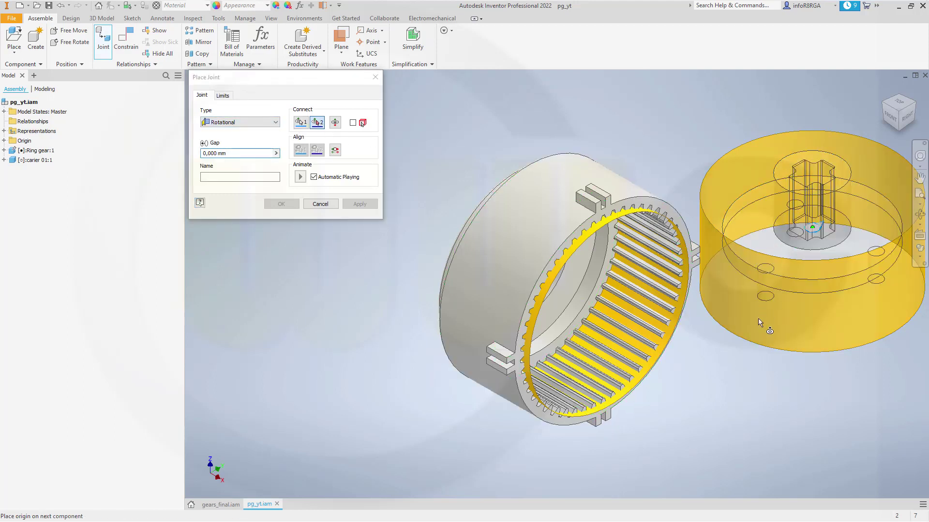
{"action": "middle_click_drag", "start_coordinate": [751, 371], "coordinate": [568, 307], "text": "shift"}
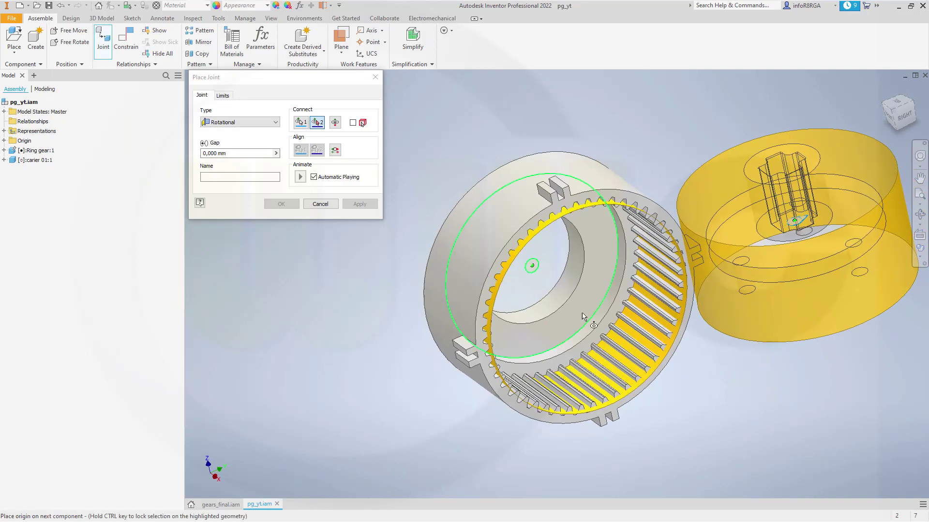
{"action": "left_click", "coordinate": [569, 308]}
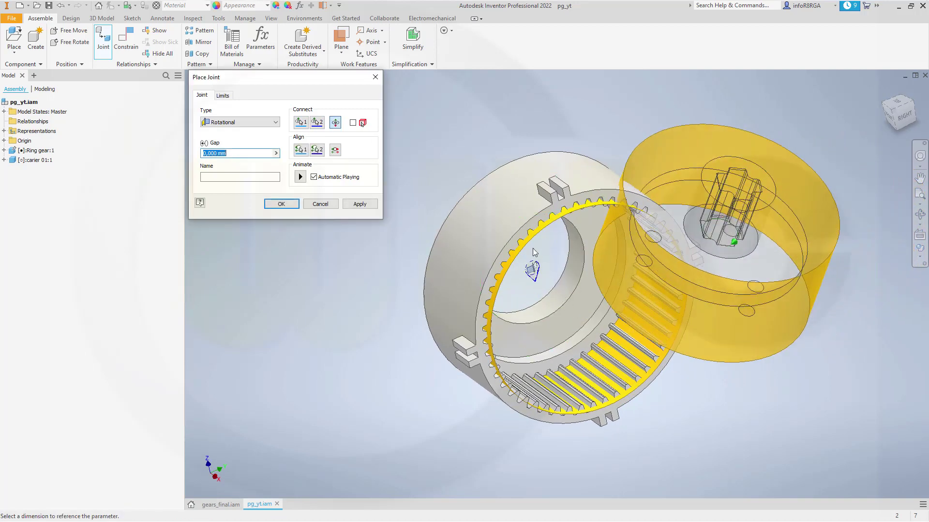
{"action": "left_click", "coordinate": [336, 122]}
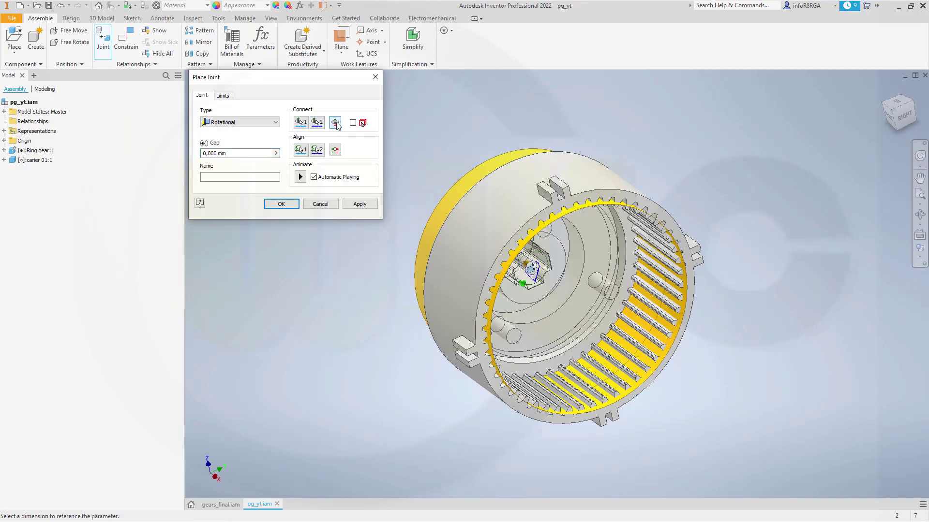
{"action": "left_click", "coordinate": [349, 284]}
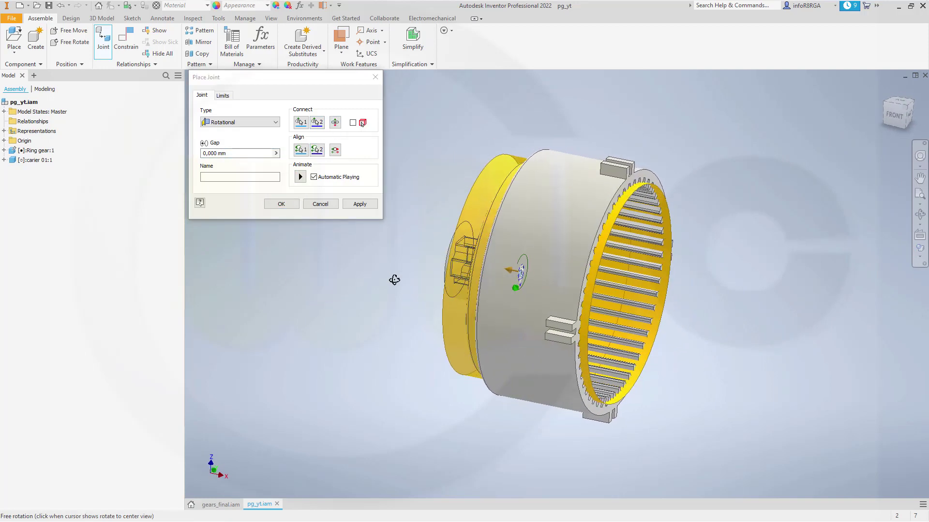
{"action": "left_click", "coordinate": [300, 177]}
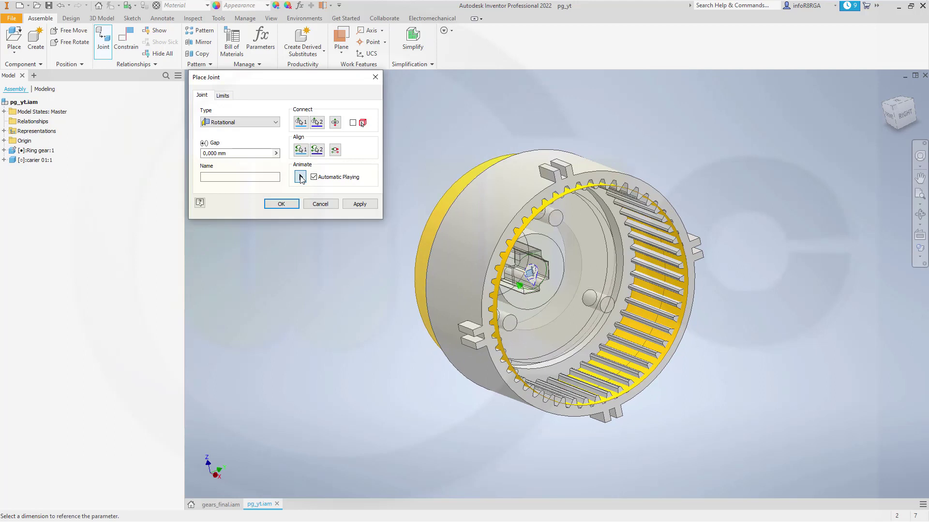
{"action": "left_click", "coordinate": [281, 203]}
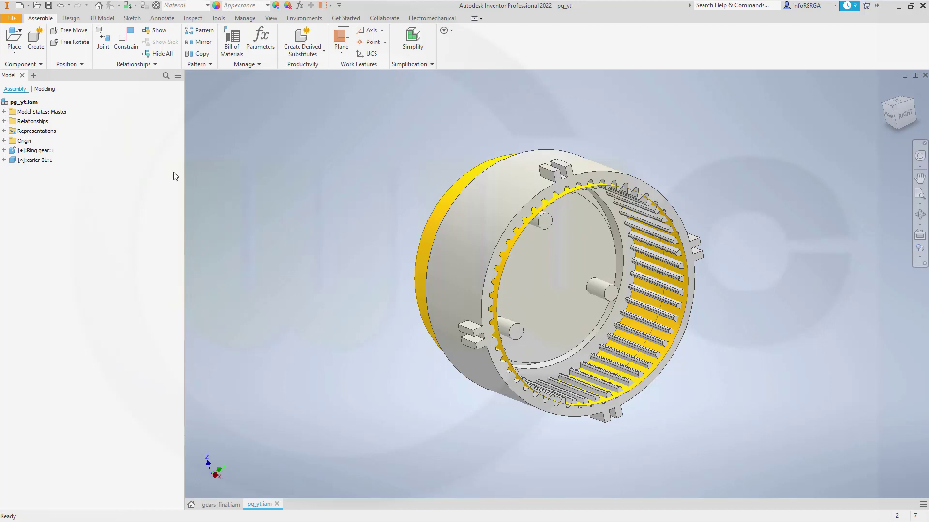
Place three instances of the planet gear part beside the ring gear.
{"action": "left_click", "coordinate": [14, 38]}
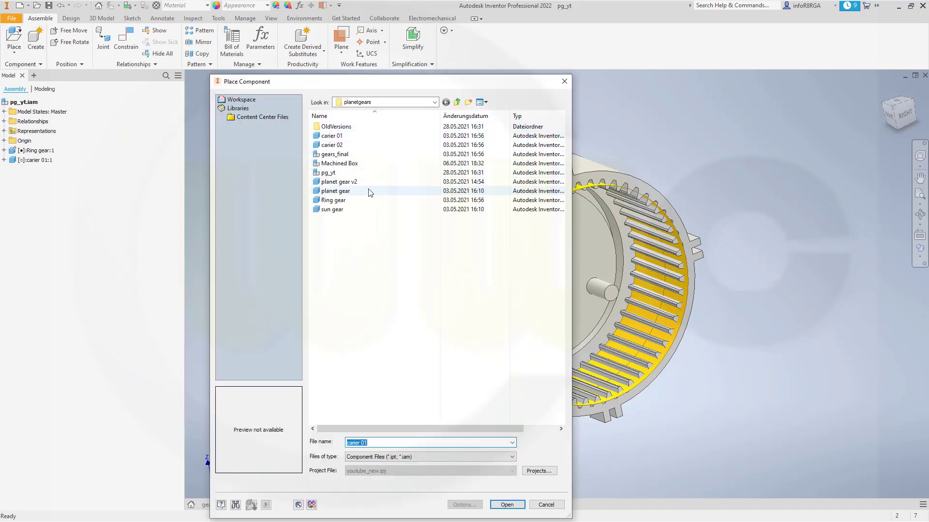
{"action": "left_click", "coordinate": [346, 193]}
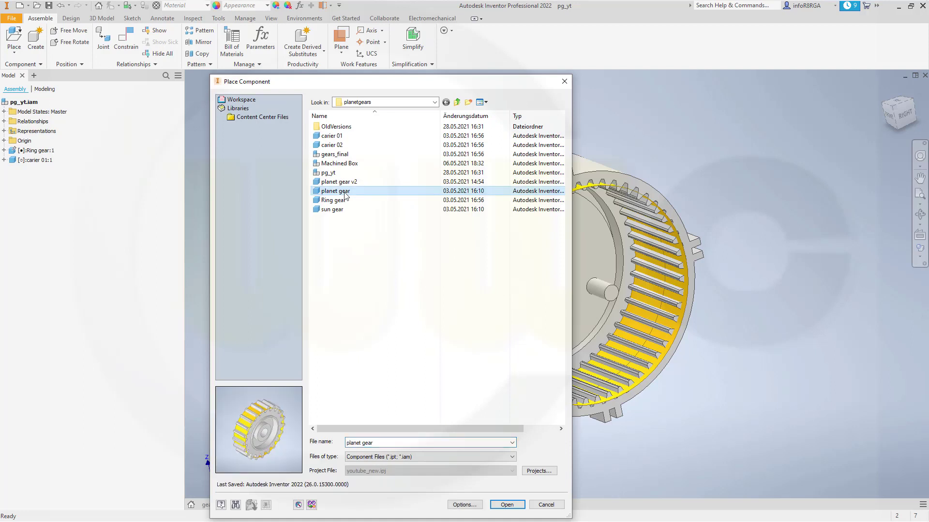
{"action": "left_click", "coordinate": [507, 504]}
{"action": "left_click", "coordinate": [786, 167]}
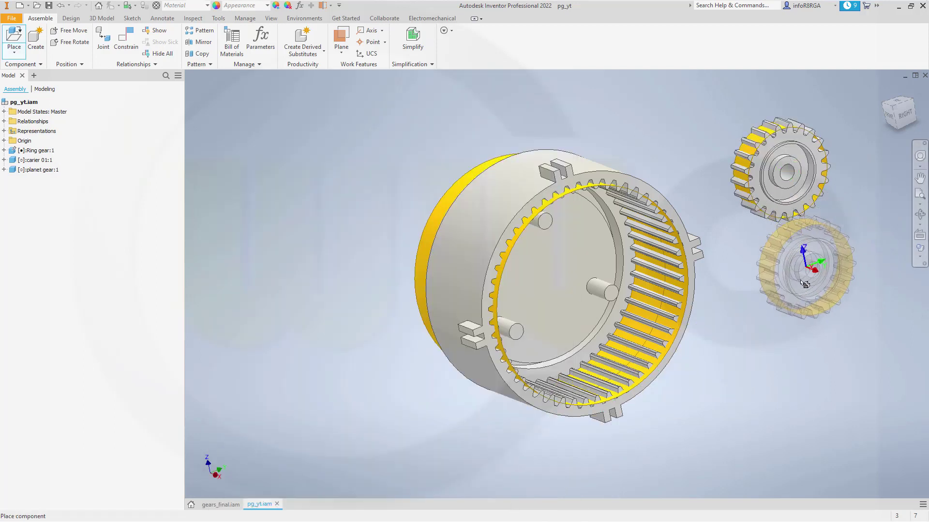
{"action": "left_click", "coordinate": [806, 283]}
{"action": "left_click", "coordinate": [798, 406]}
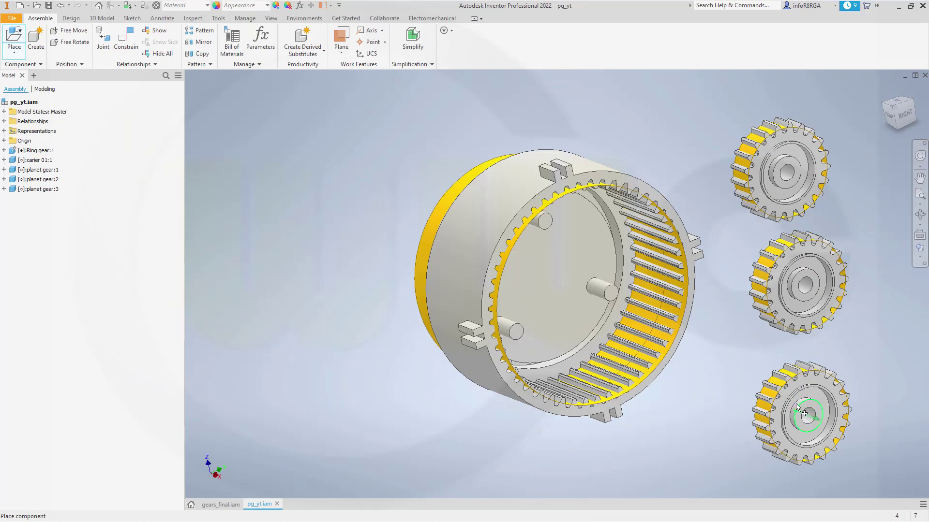
{"action": "key", "text": "Escape"}
Measure the diameter of the yellow surface's circular edge on the middle planet gear's face.
{"action": "scroll", "coordinate": [842, 291], "scroll_direction": "down", "scroll_amount": 3}
{"action": "scroll", "coordinate": [706, 242], "scroll_direction": "up", "scroll_amount": 8}
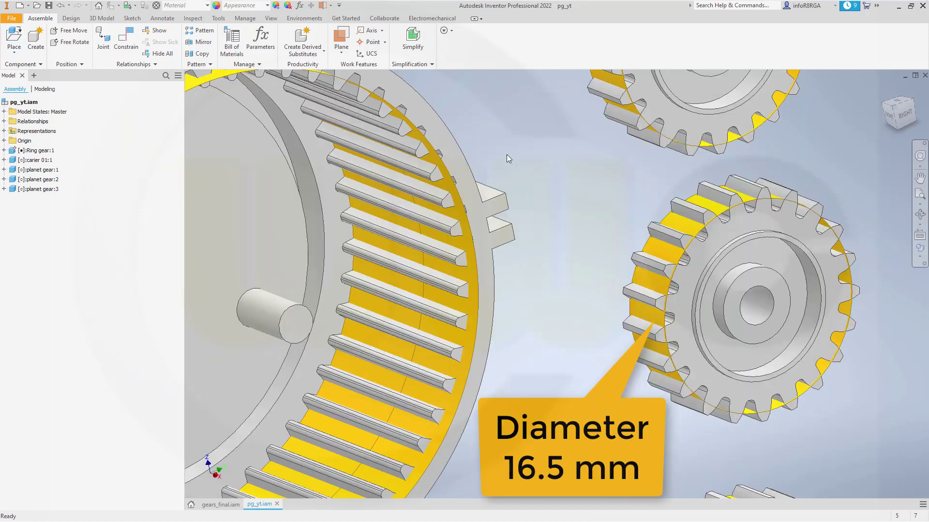
{"action": "left_click", "coordinate": [194, 19]}
{"action": "left_click", "coordinate": [119, 39]}
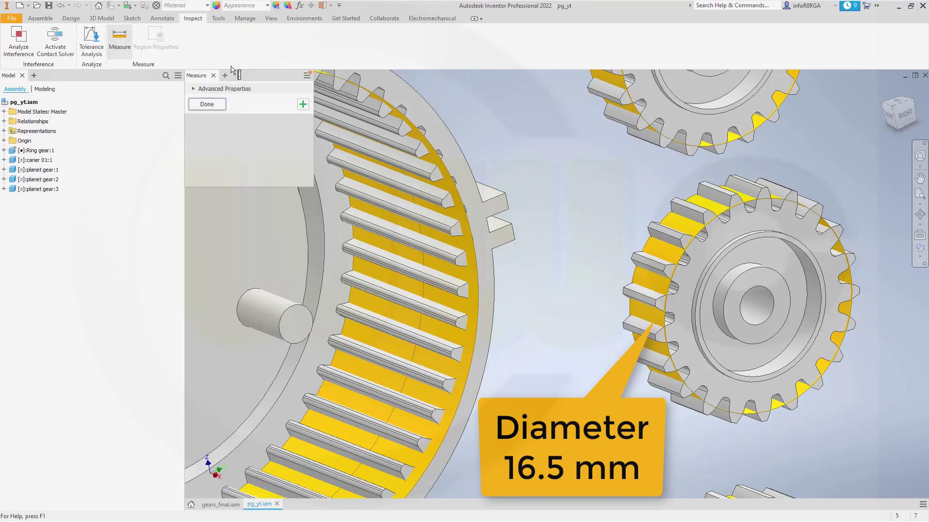
{"action": "left_click", "coordinate": [696, 236]}
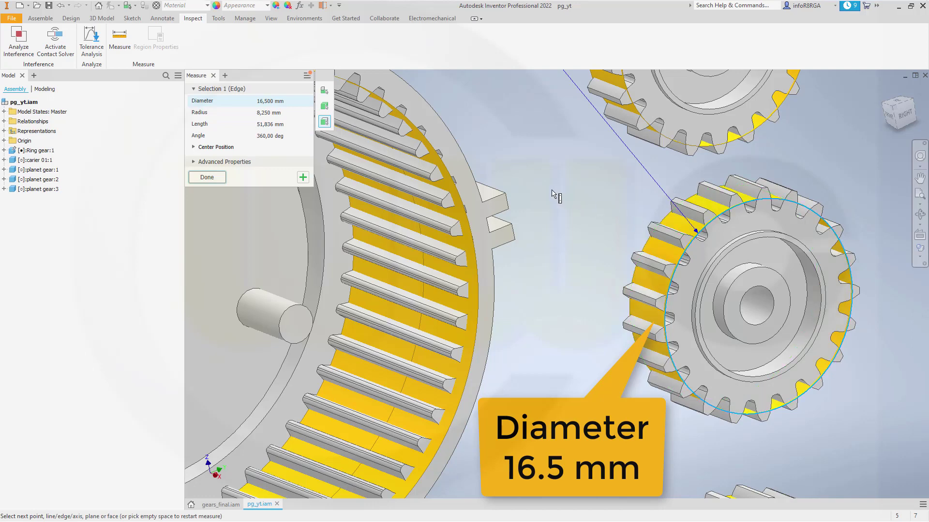
{"action": "key", "text": "Escape"}
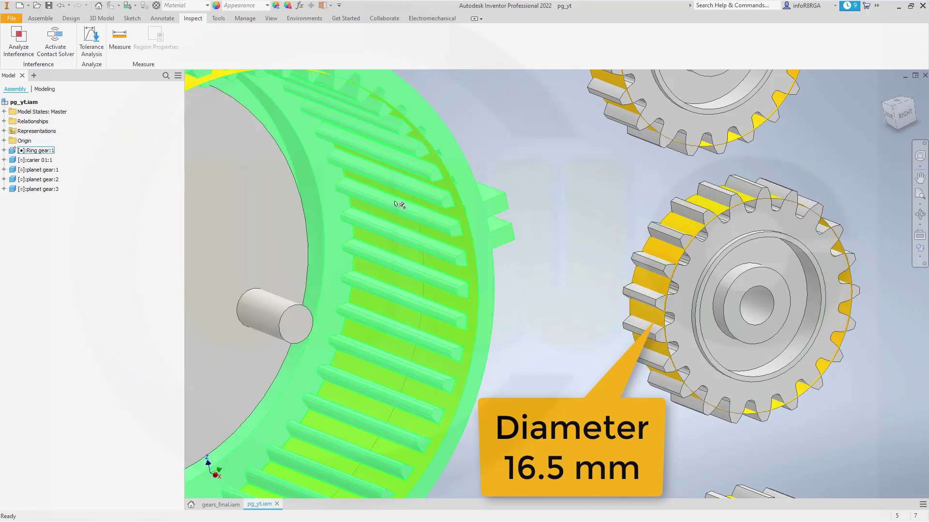
Turn off the visibility of the ring gear so only its yellow surface stays around the carrier.
{"action": "key", "text": "F6"}
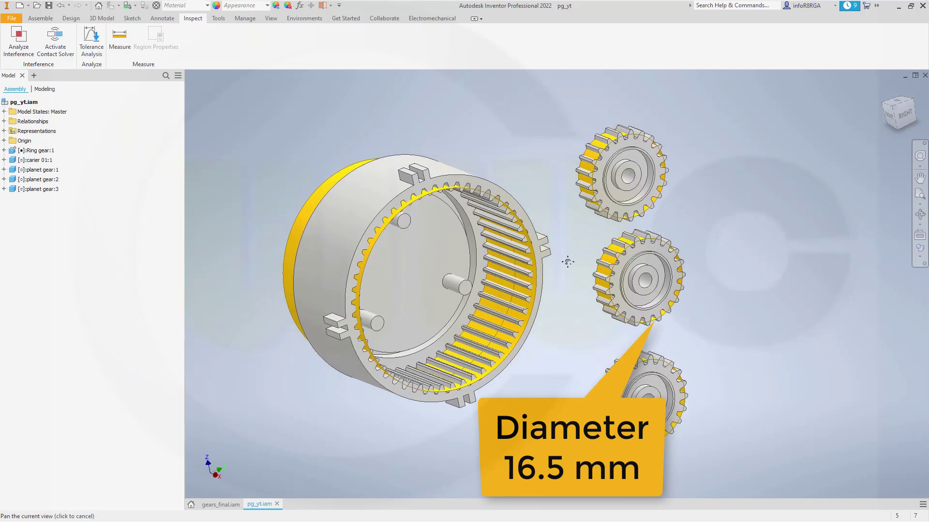
{"action": "right_click", "coordinate": [43, 150]}
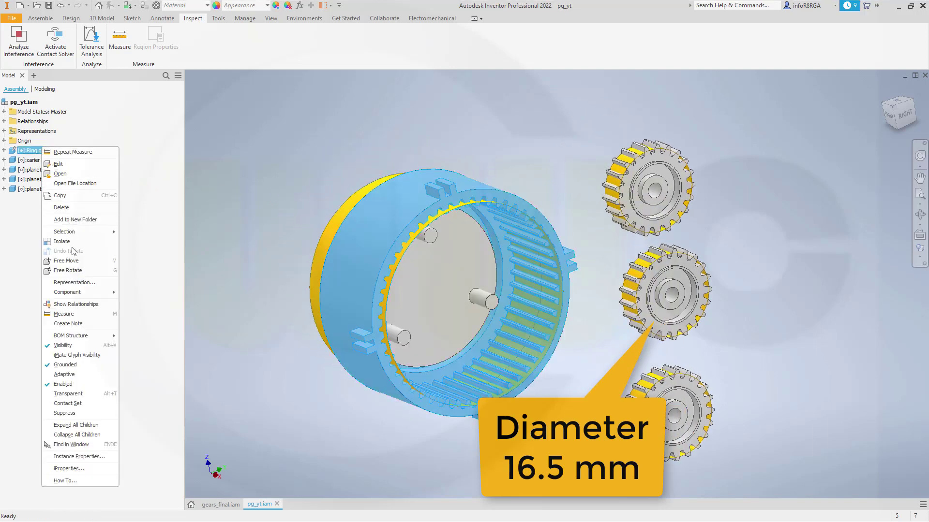
{"action": "left_click", "coordinate": [75, 346]}
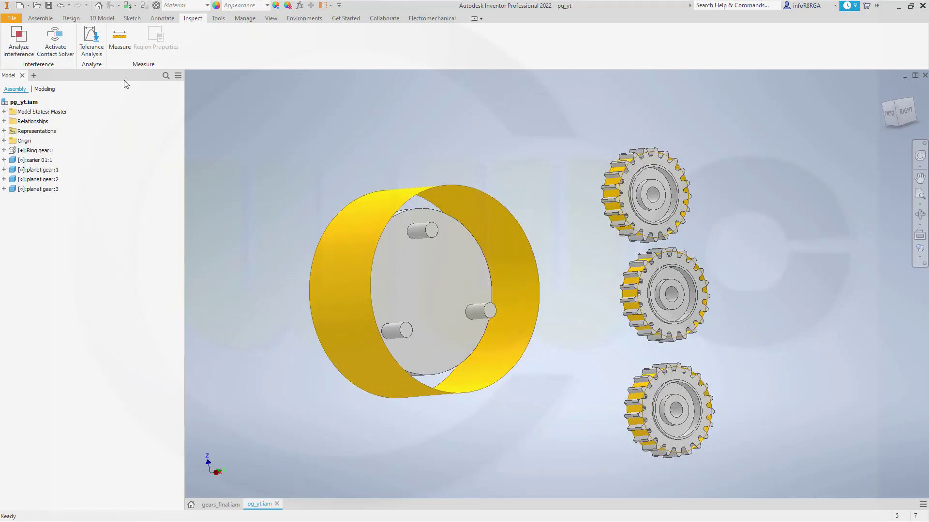
{"action": "left_click", "coordinate": [40, 18]}
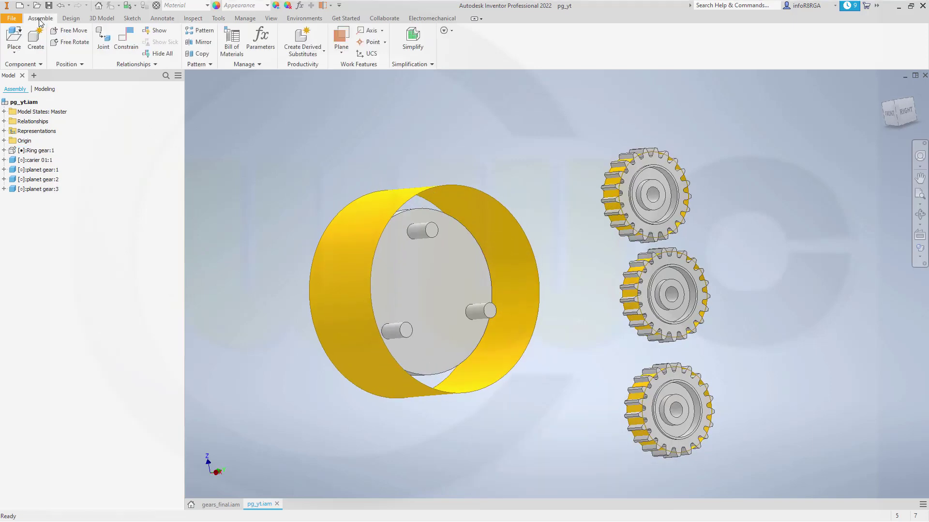
{"action": "left_click", "coordinate": [104, 40]}
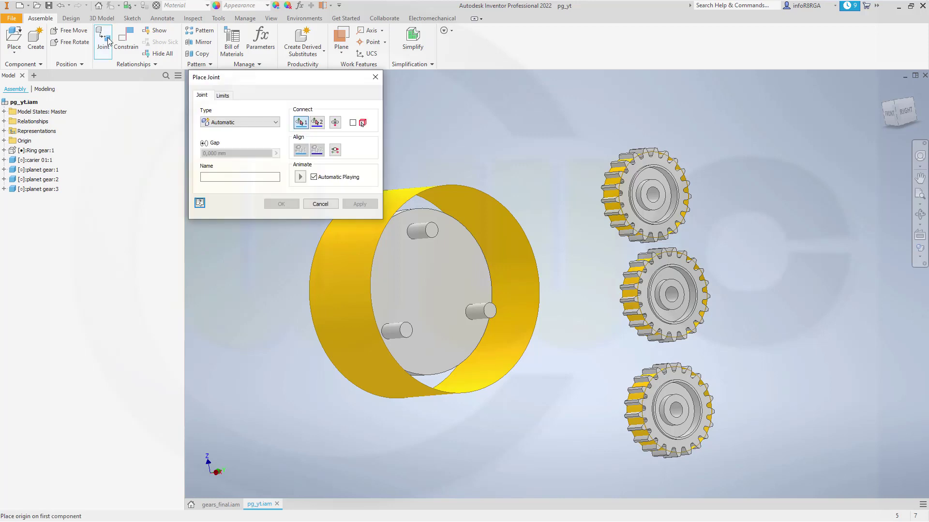
{"action": "left_click", "coordinate": [276, 123]}
{"action": "left_click", "coordinate": [228, 147]}
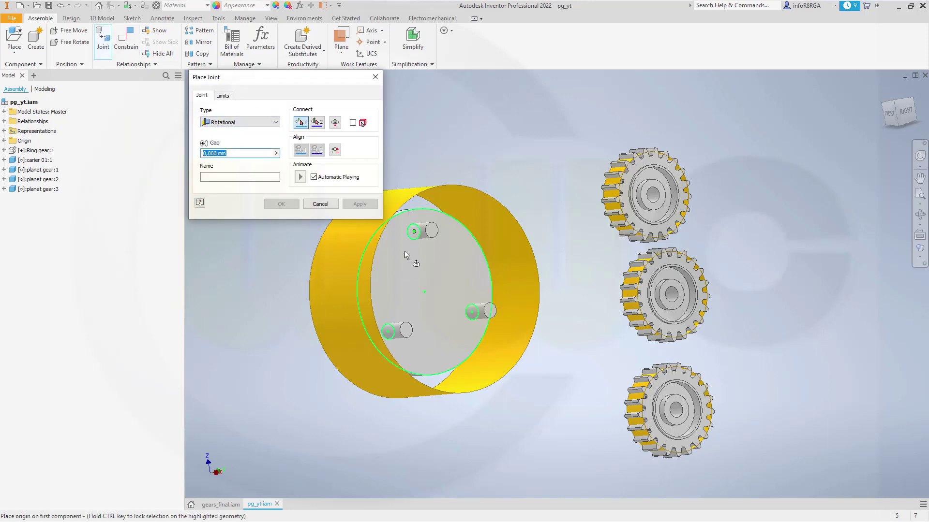
{"action": "left_click", "coordinate": [414, 231]}
{"action": "middle_click_drag", "start_coordinate": [415, 232], "coordinate": [659, 248], "text": "shift"}
{"action": "scroll", "coordinate": [450, 153], "scroll_direction": "up", "scroll_amount": 5}
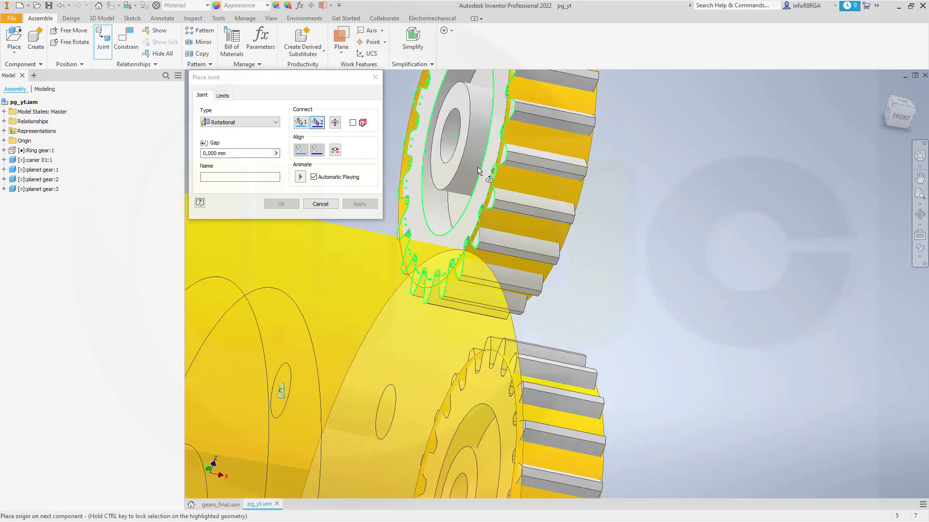
{"action": "left_click", "coordinate": [449, 154]}
{"action": "scroll", "coordinate": [628, 221], "scroll_direction": "down", "scroll_amount": 5}
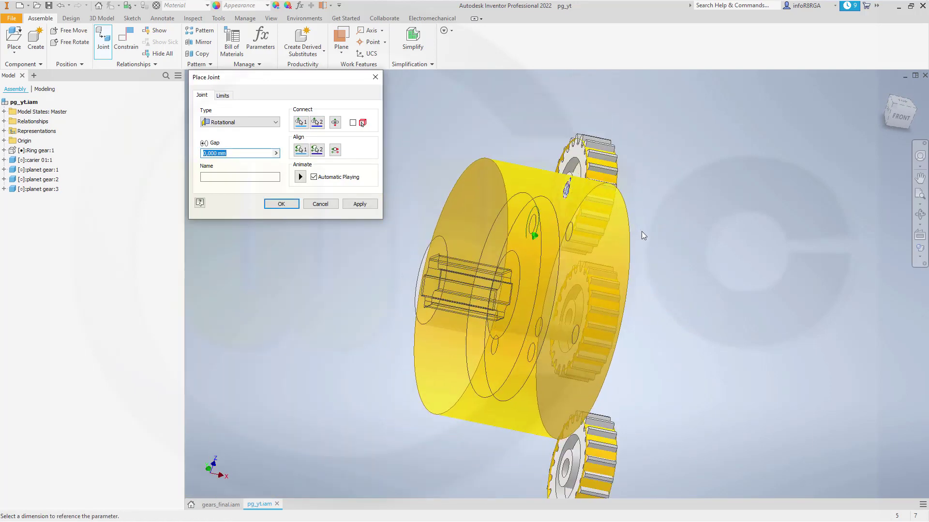
{"action": "middle_click_drag", "start_coordinate": [642, 231], "coordinate": [477, 226], "text": "shift"}
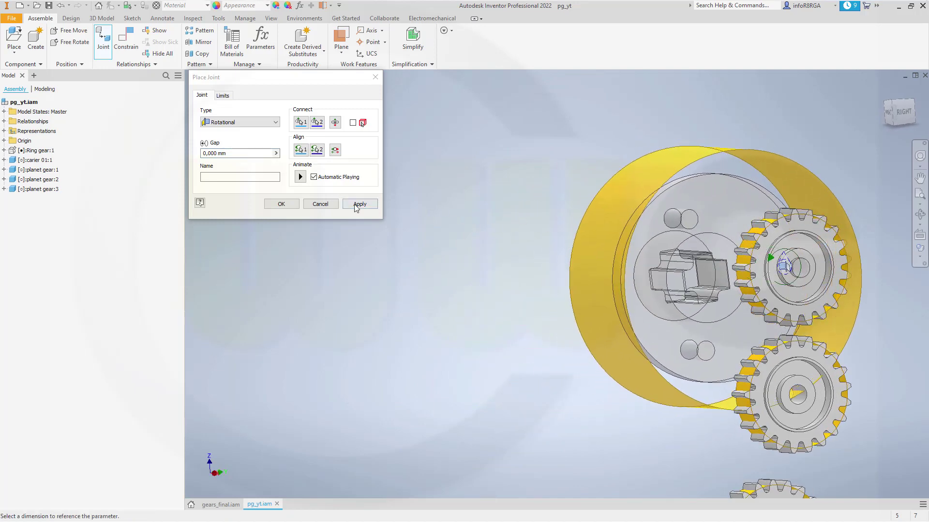
{"action": "left_click", "coordinate": [358, 204]}
{"action": "left_click", "coordinate": [320, 204]}
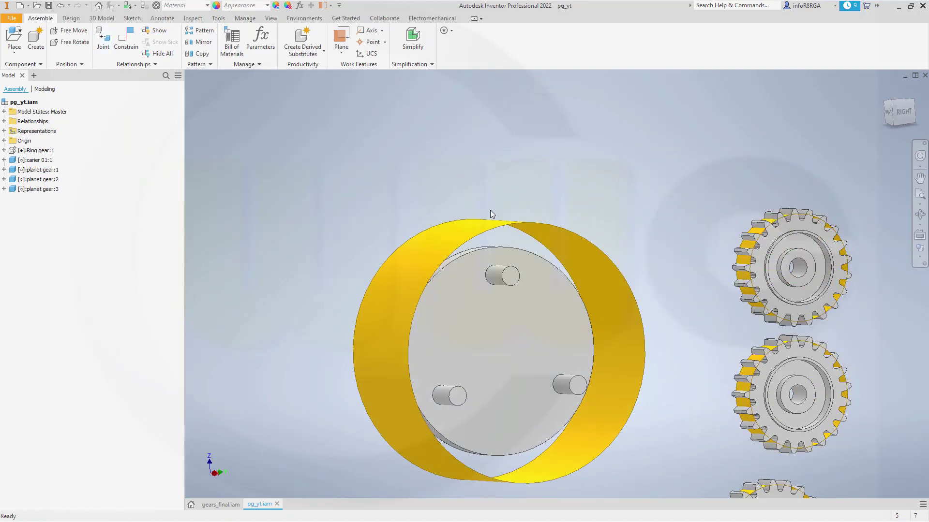
Add a Rotational joint from the rear hub centre of the upper planet gear to the base of the carrier's uppermost pin.
{"action": "middle_click_drag", "start_coordinate": [489, 210], "coordinate": [532, 232], "text": "shift"}
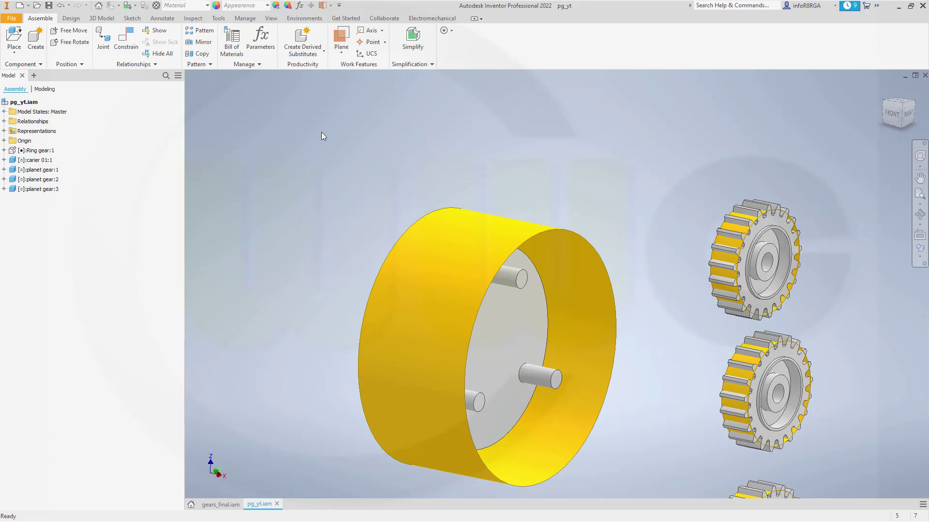
{"action": "left_click", "coordinate": [103, 39]}
{"action": "left_click", "coordinate": [275, 122]}
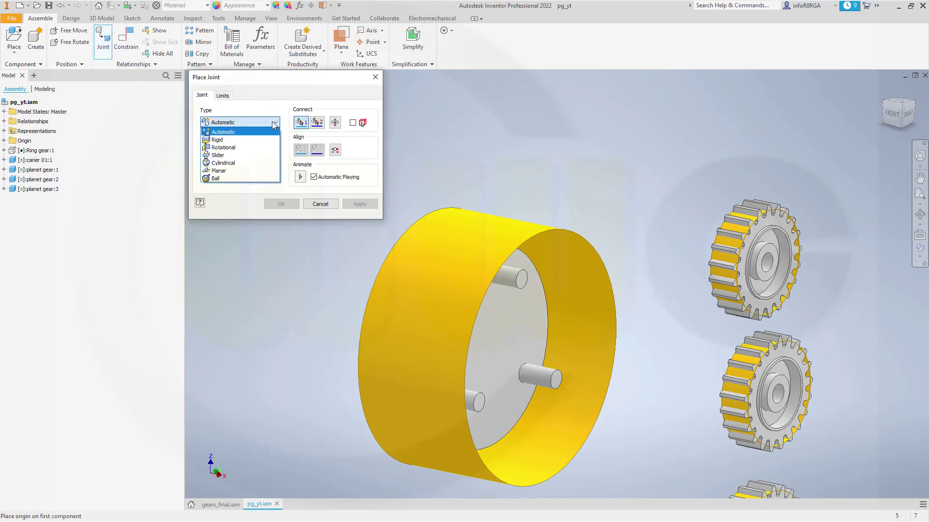
{"action": "left_click", "coordinate": [223, 148]}
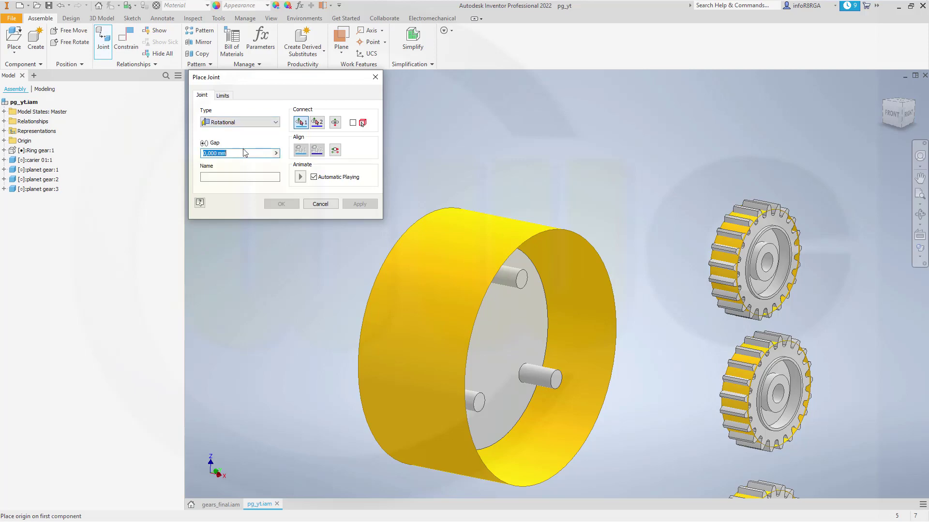
{"action": "middle_click_drag", "start_coordinate": [658, 296], "coordinate": [678, 296], "text": "shift"}
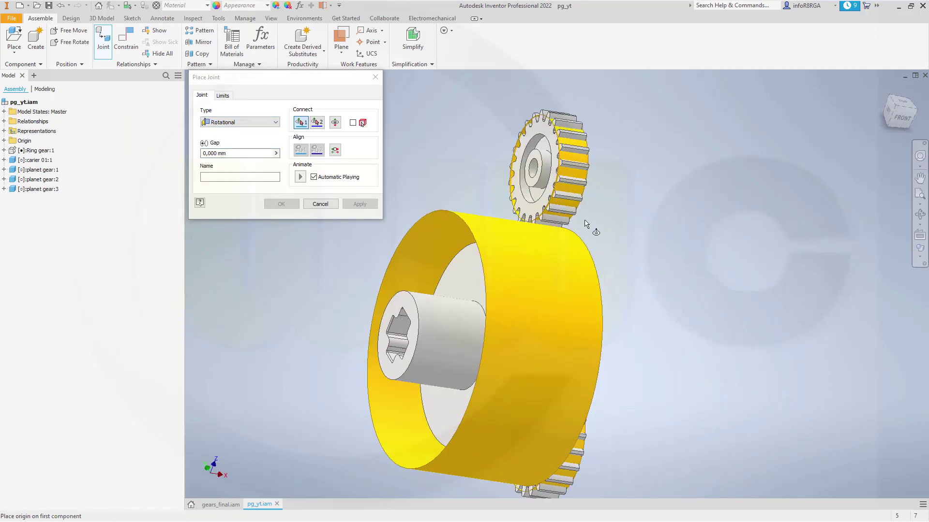
{"action": "left_click", "coordinate": [534, 174]}
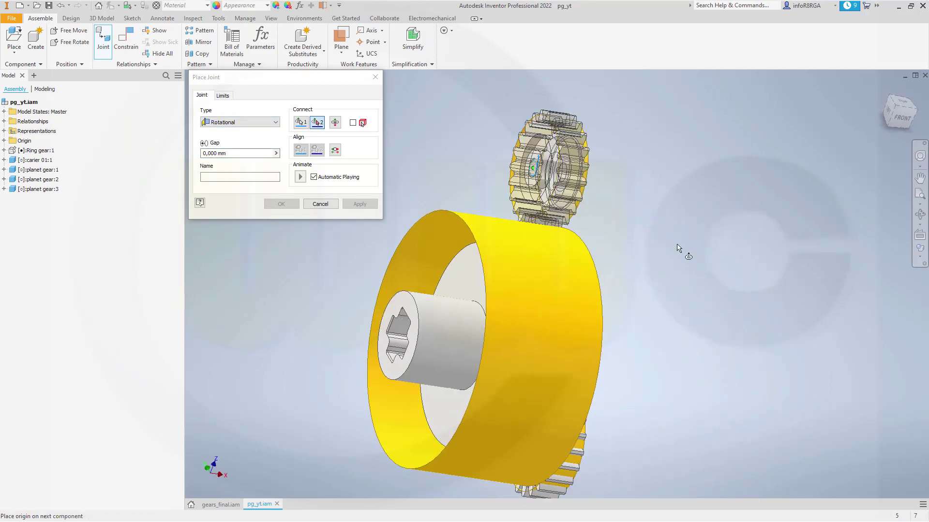
{"action": "middle_click_drag", "start_coordinate": [676, 249], "coordinate": [532, 341], "text": "shift"}
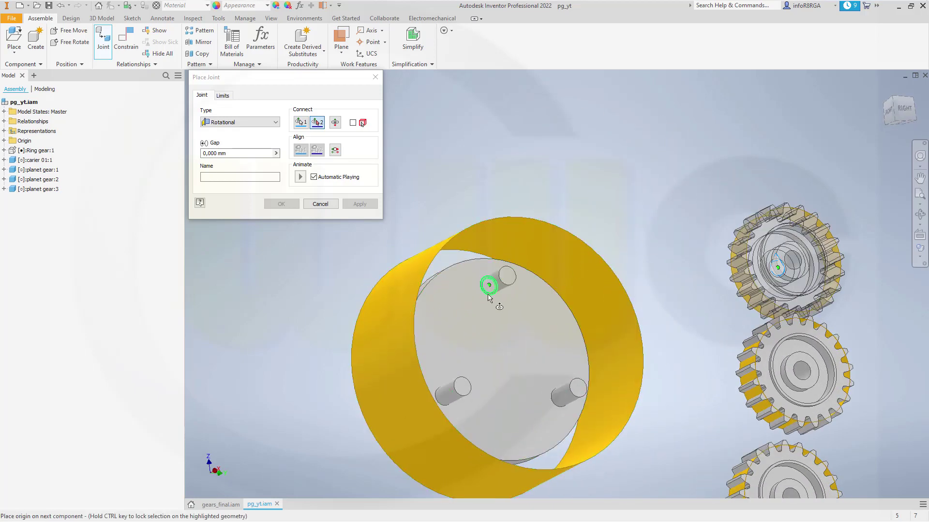
{"action": "left_click", "coordinate": [497, 293]}
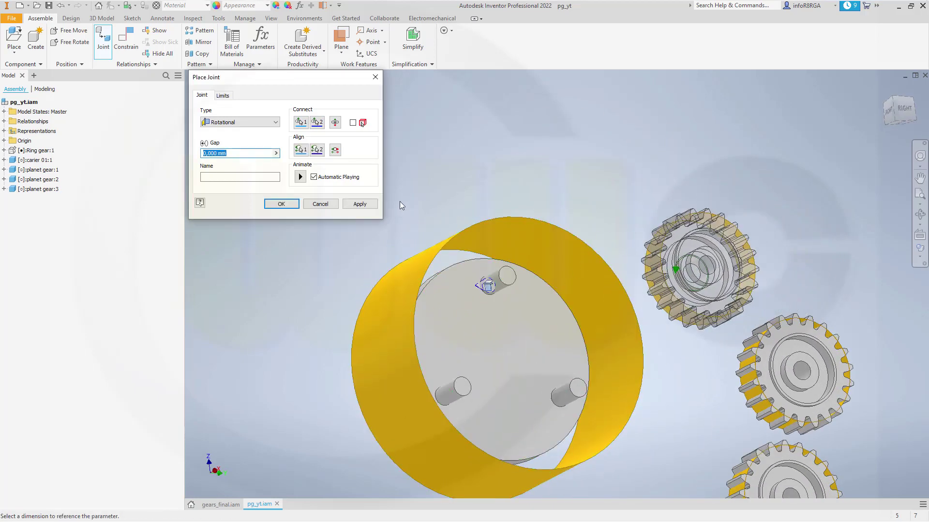
{"action": "left_click", "coordinate": [359, 204]}
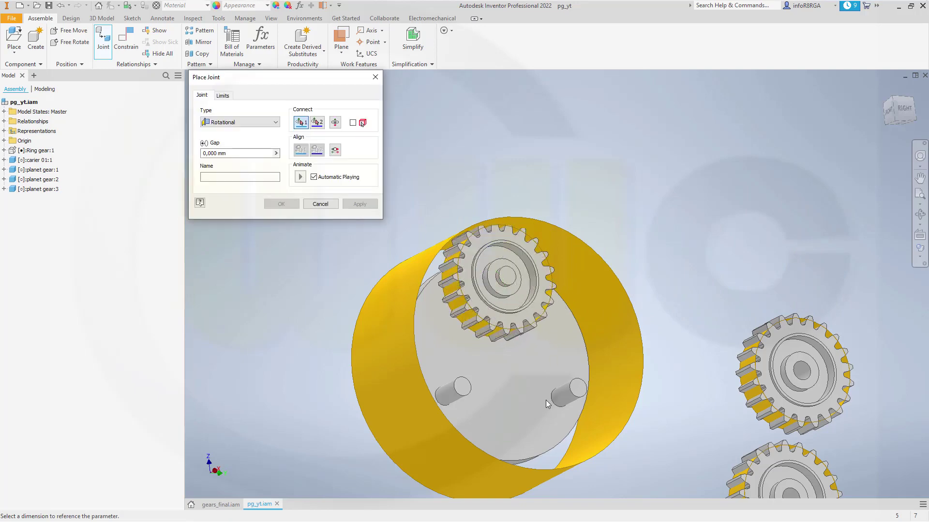
Add a Rotational joint from the rear hub centre of the second planet gear to the base of the carrier pin nearest the loose gears.
{"action": "middle_click_drag", "start_coordinate": [692, 355], "coordinate": [782, 344], "text": "shift"}
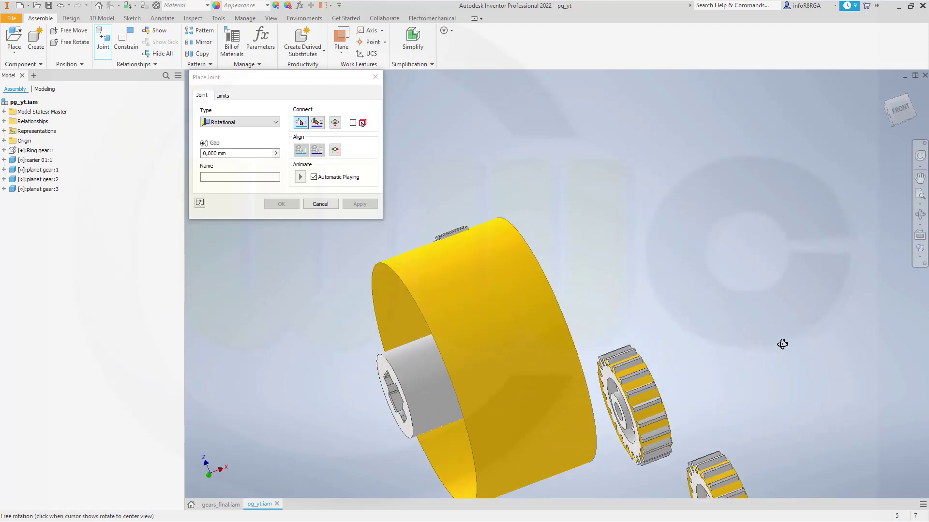
{"action": "left_click", "coordinate": [299, 123]}
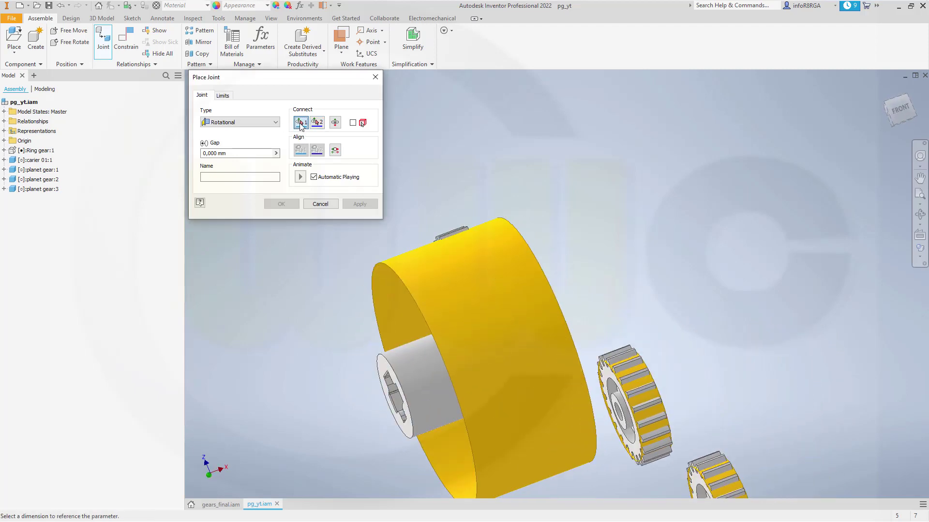
{"action": "left_click", "coordinate": [617, 411]}
{"action": "middle_click_drag", "start_coordinate": [618, 411], "coordinate": [542, 409], "text": "shift"}
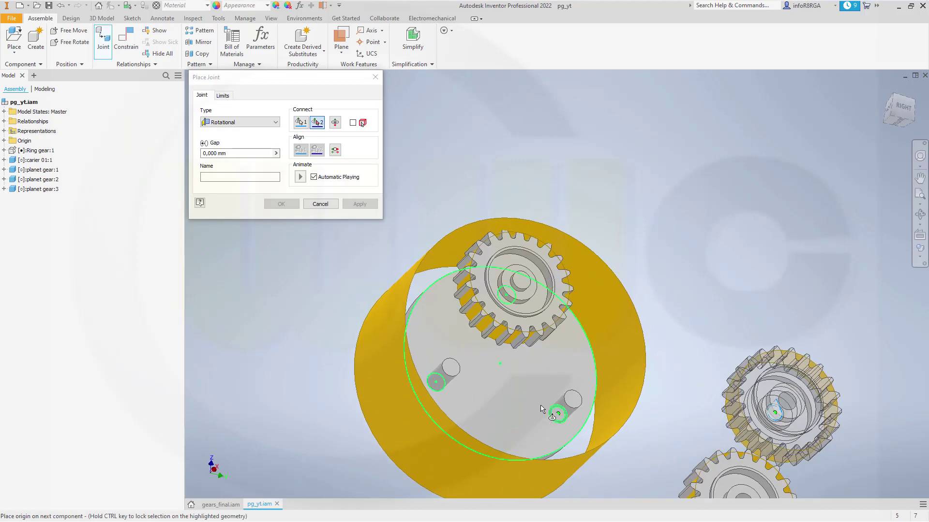
{"action": "left_click", "coordinate": [558, 414]}
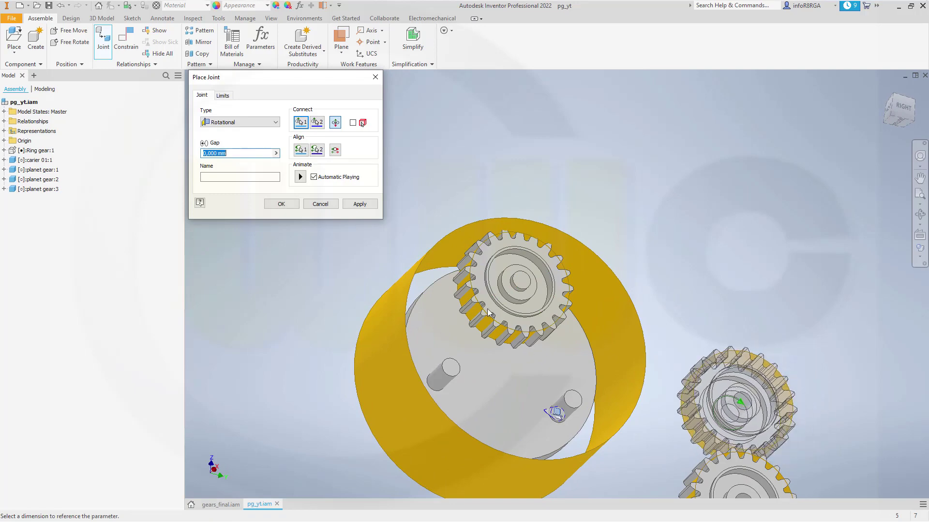
{"action": "left_click", "coordinate": [360, 205]}
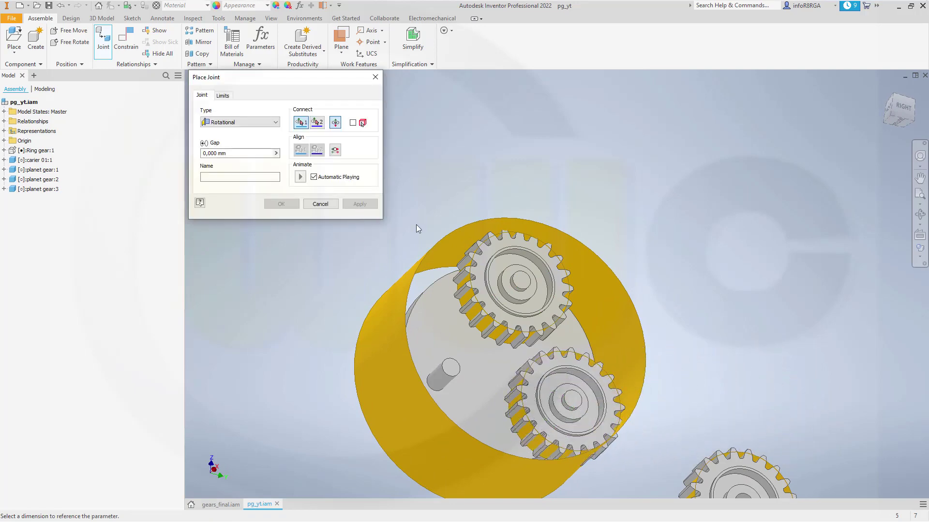
Add a Rotational joint from the rear hub centre of the last loose planet gear to the base of the carrier's remaining free pin.
{"action": "middle_click_drag", "start_coordinate": [701, 380], "coordinate": [709, 262], "text": "shift"}
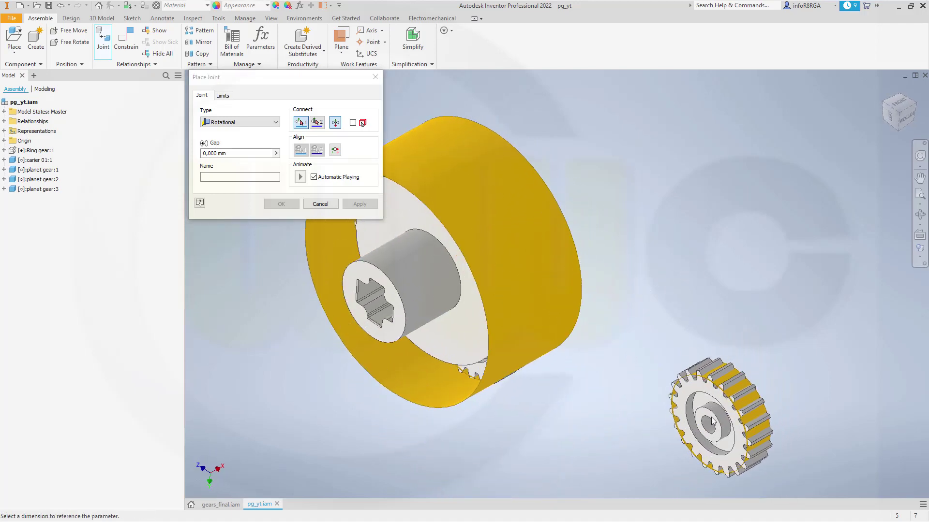
{"action": "left_click", "coordinate": [302, 123]}
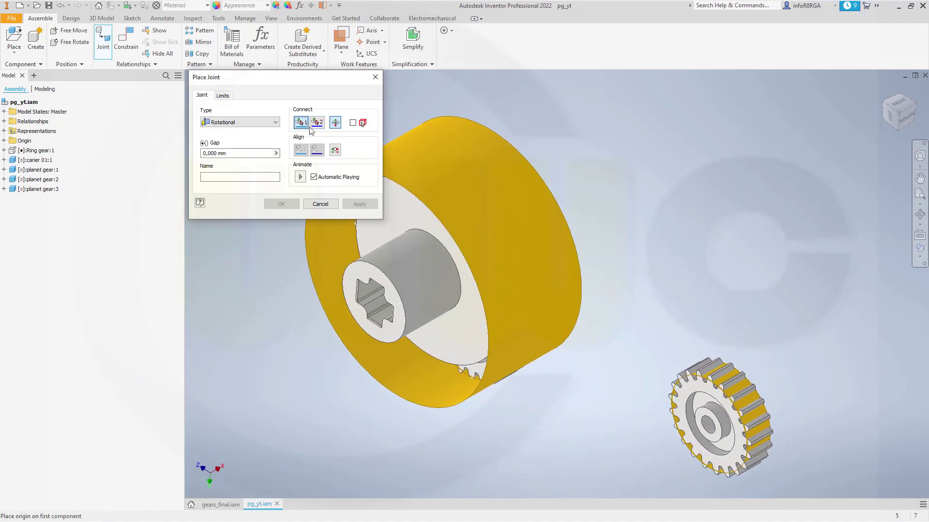
{"action": "left_click", "coordinate": [715, 431]}
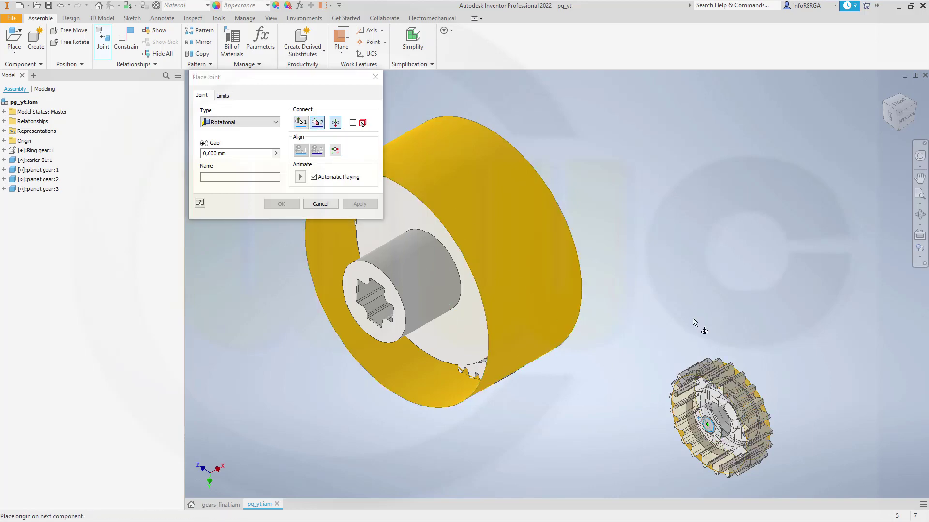
{"action": "middle_click_drag", "start_coordinate": [698, 325], "coordinate": [389, 285], "text": "shift"}
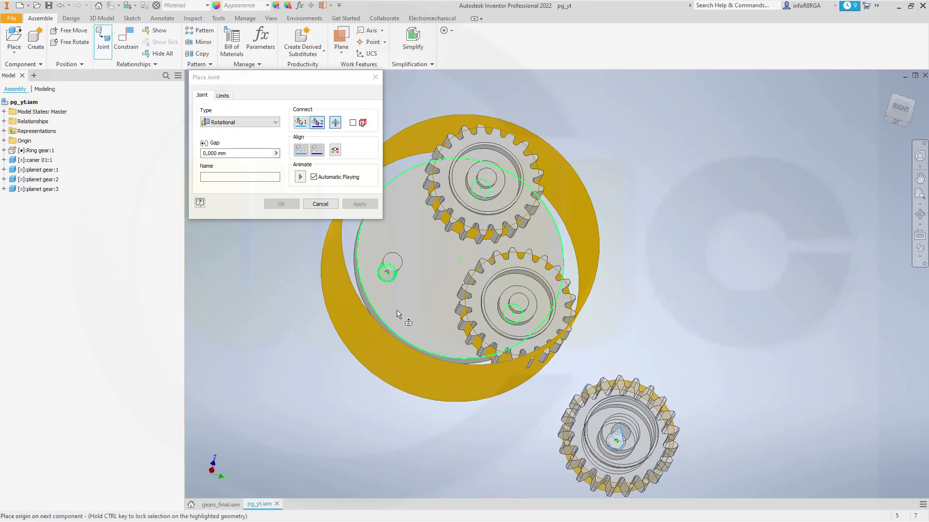
{"action": "left_click", "coordinate": [386, 275]}
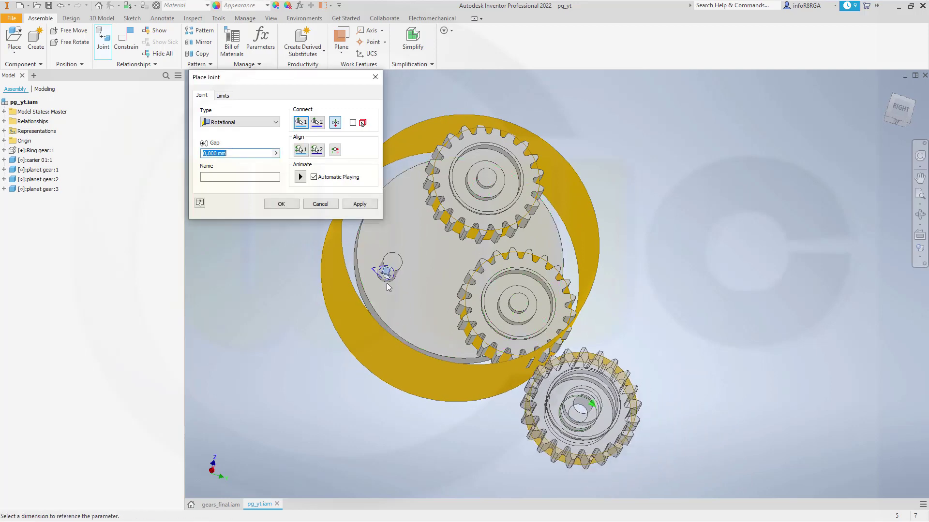
{"action": "left_click", "coordinate": [281, 204]}
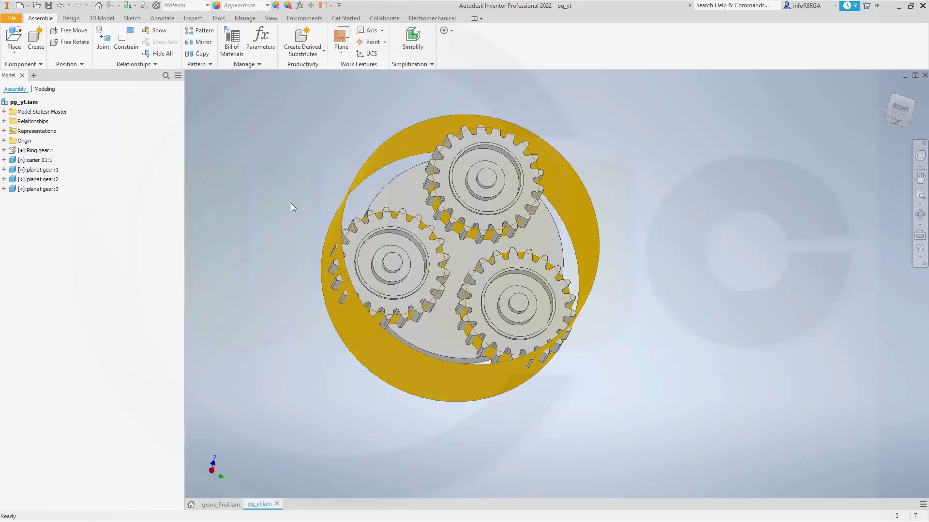
Turn the carrier by hand inside the ring gear's yellow surface to check its motion with the three planet gears.
{"action": "middle_click_drag", "start_coordinate": [291, 203], "coordinate": [394, 178], "text": "shift"}
{"action": "left_click_drag", "start_coordinate": [492, 272], "coordinate": [341, 194]}
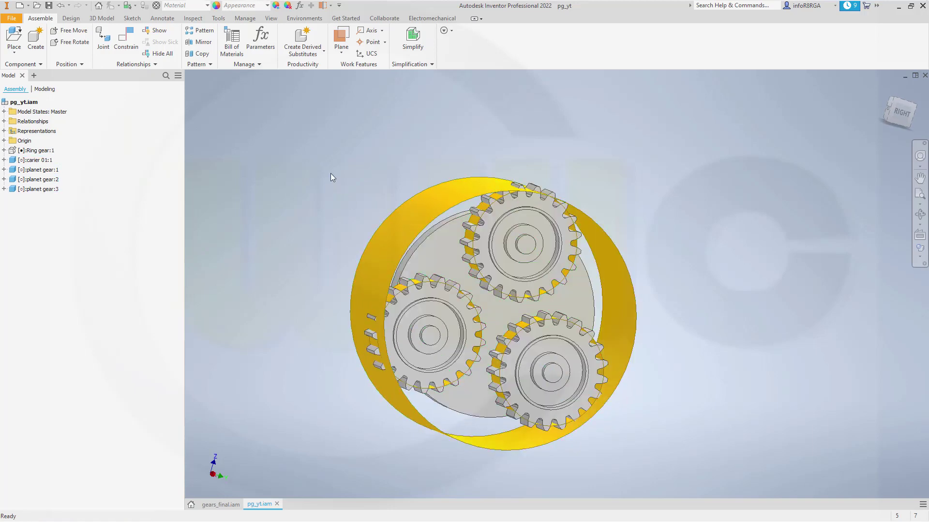
{"action": "mouse_move", "coordinate": [349, 186]}
{"action": "middle_mouse_down", "text": "shift"}
{"action": "mouse_move", "coordinate": [332, 174]}
{"action": "mouse_move", "coordinate": [339, 189]}
{"action": "middle_mouse_up", "text": "shift"}
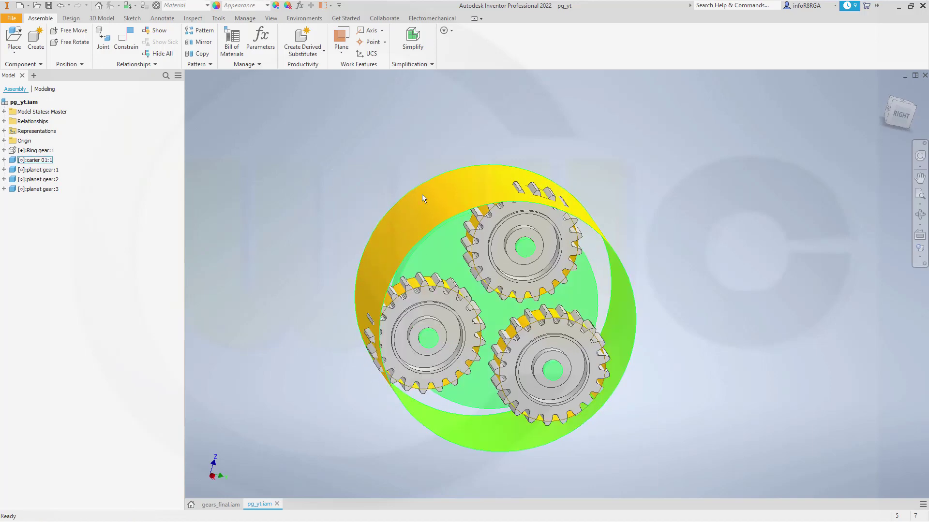
Add a Rotation motion constraint between the lower-left planet gear's yellow pitch surface and the carrier's large yellow cylinder.
{"action": "key", "text": "F5"}
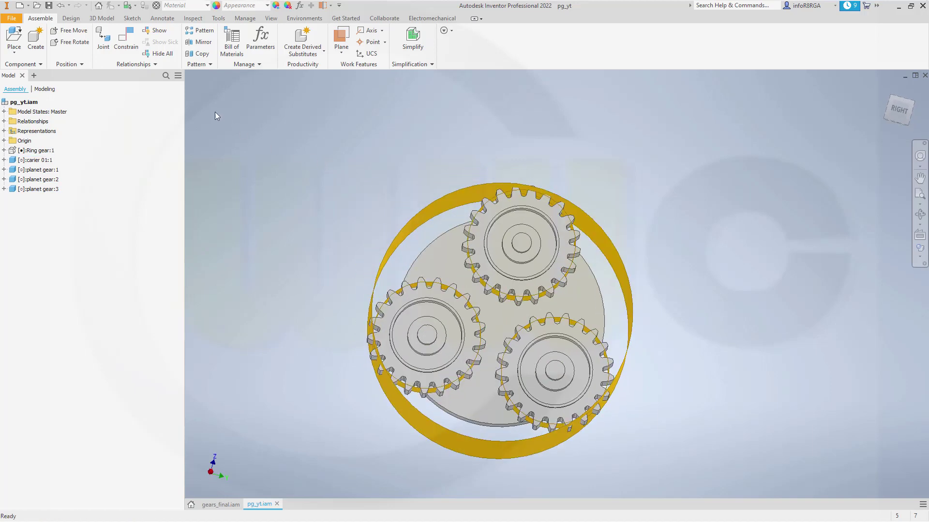
{"action": "left_click", "coordinate": [125, 43]}
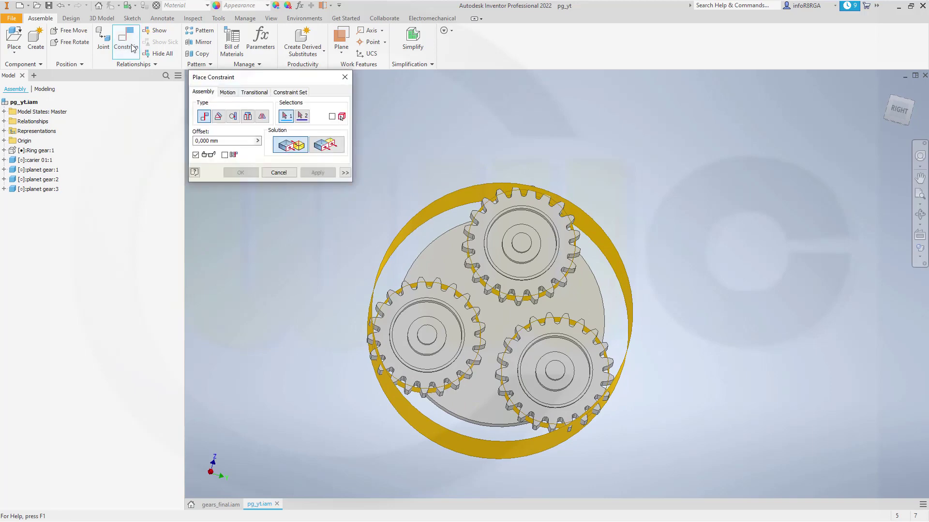
{"action": "left_click", "coordinate": [229, 94]}
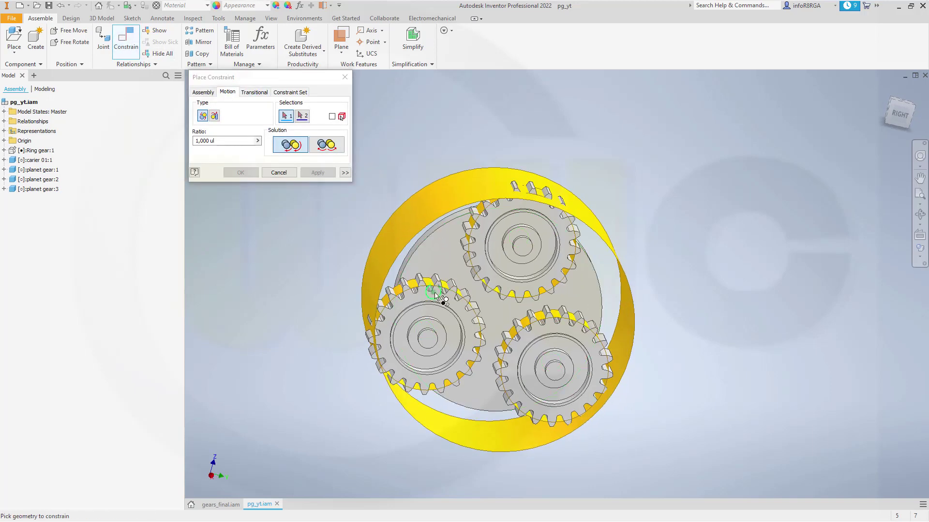
{"action": "scroll", "coordinate": [442, 301], "scroll_direction": "up", "scroll_amount": 5}
{"action": "scroll", "coordinate": [442, 301], "scroll_direction": "up", "scroll_amount": 3}
{"action": "left_click", "coordinate": [348, 248]}
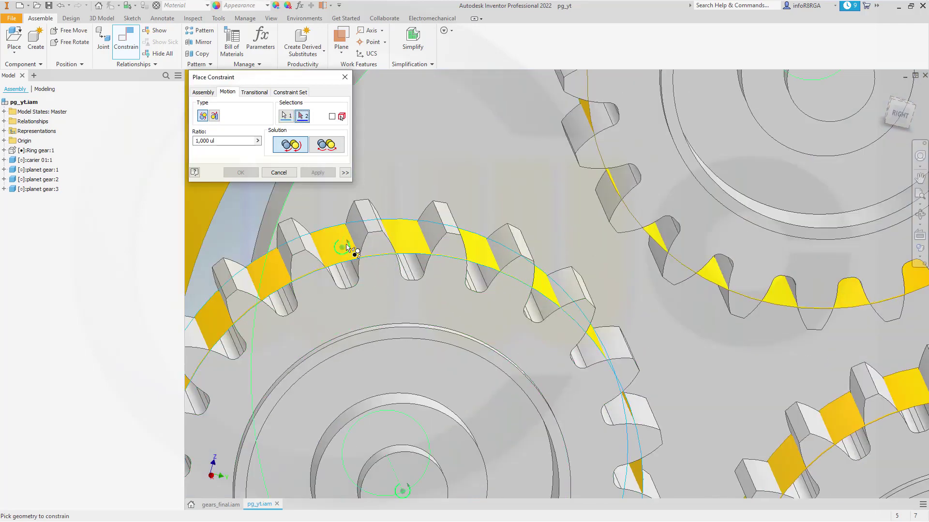
{"action": "scroll", "coordinate": [444, 249], "scroll_direction": "down", "scroll_amount": 3}
{"action": "scroll", "coordinate": [444, 249], "scroll_direction": "down", "scroll_amount": 5}
{"action": "left_click", "coordinate": [408, 184]}
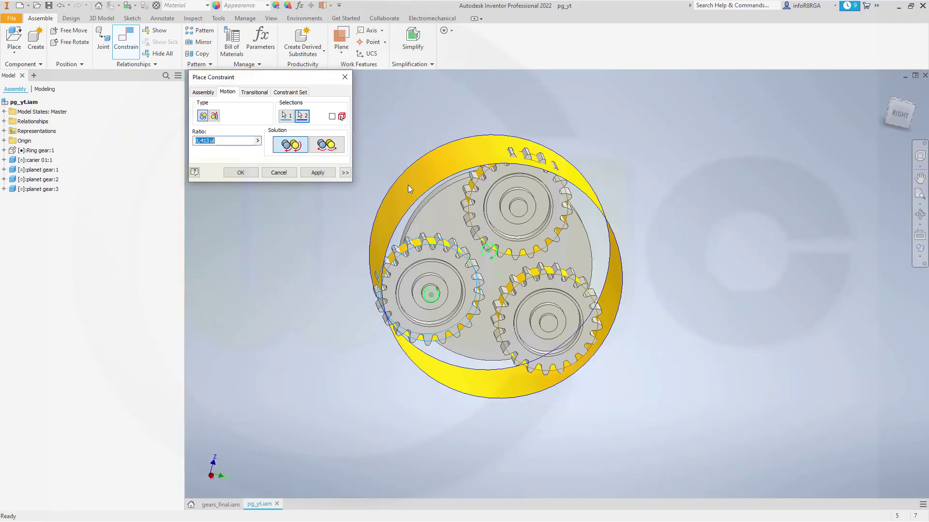
{"action": "left_click", "coordinate": [318, 173]}
Add a Rotation motion constraint between the uppermost planet gear's yellow pitch surface and the carrier's large yellow cylinder.
{"action": "middle_click_drag", "start_coordinate": [503, 260], "coordinate": [506, 228], "text": "shift"}
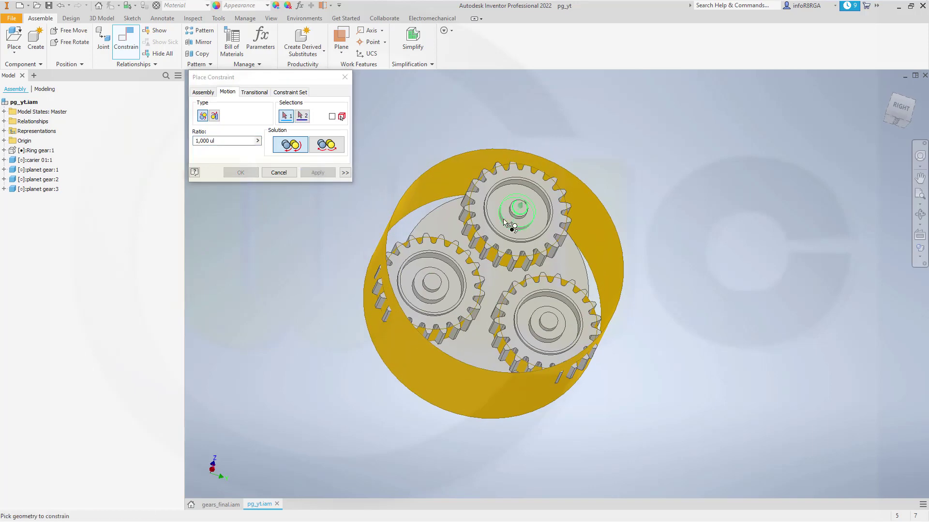
{"action": "left_click", "coordinate": [507, 264]}
{"action": "left_click", "coordinate": [441, 183]}
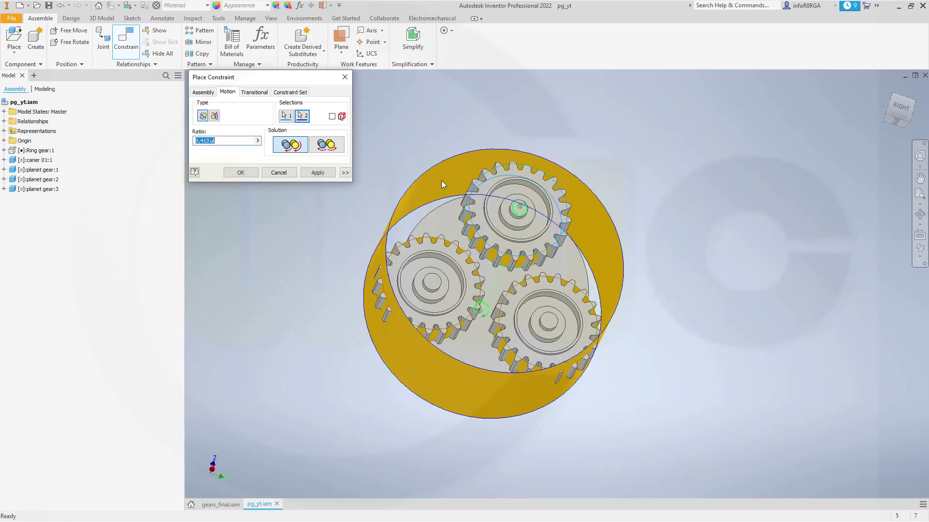
{"action": "left_click", "coordinate": [318, 173]}
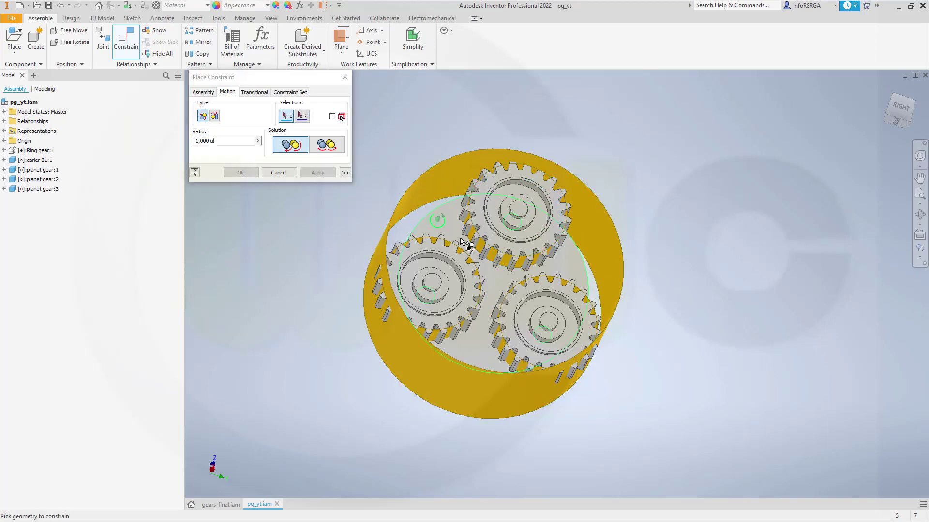
Add a Rotation motion constraint between the remaining lower-right planet gear's pitch surface and the carrier's large yellow cylinder.
{"action": "scroll", "coordinate": [512, 368], "scroll_direction": "up", "scroll_amount": 3}
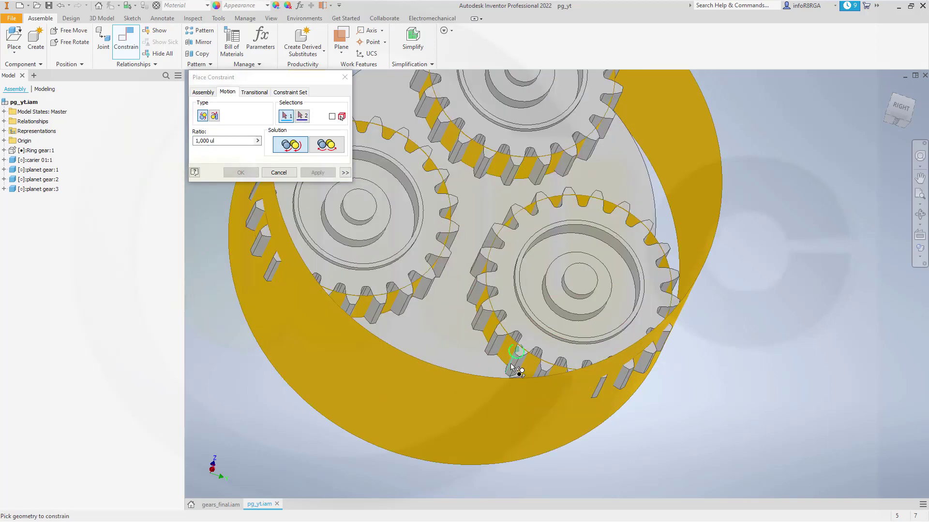
{"action": "left_click", "coordinate": [511, 367]}
{"action": "left_click", "coordinate": [699, 259]}
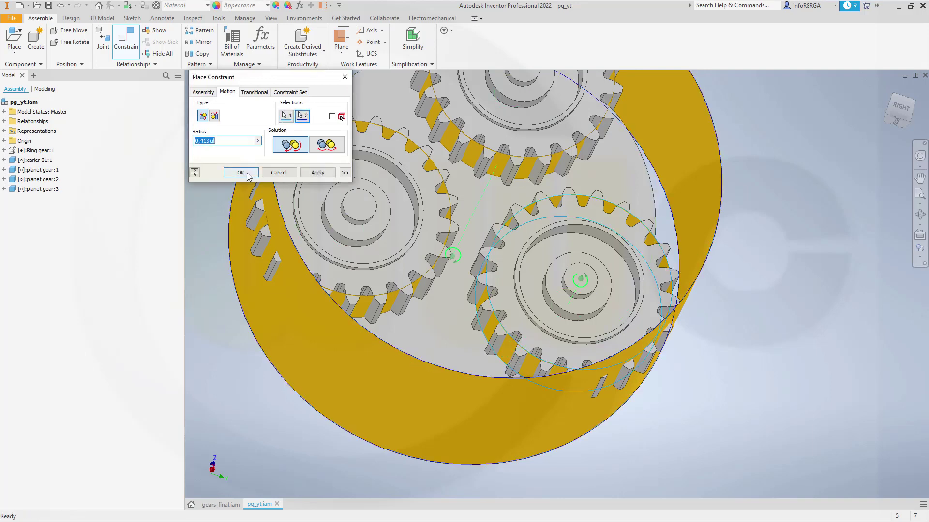
{"action": "left_click", "coordinate": [240, 172]}
Drive the Rotational:1 joint from 0 to 360 degrees to check the gear motion, and close the drive without keeping it.
{"action": "scroll", "coordinate": [292, 204], "scroll_direction": "down", "scroll_amount": 5}
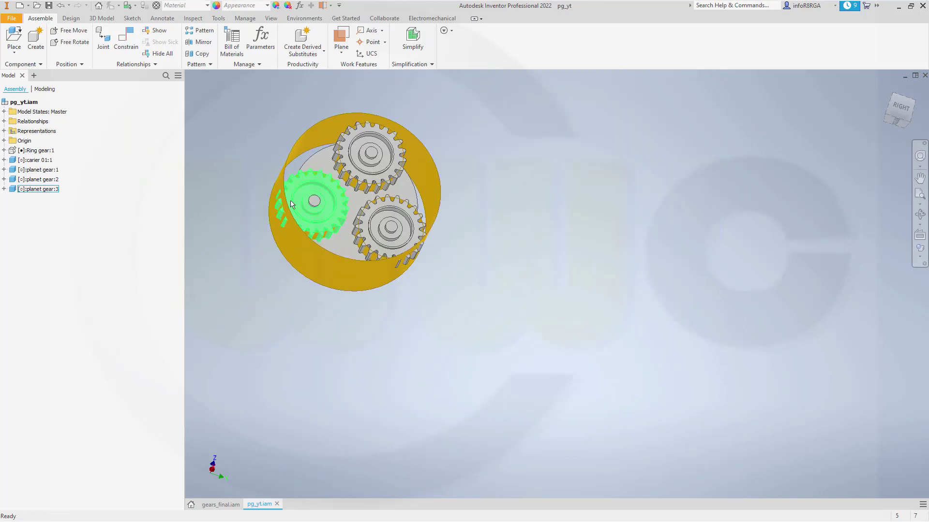
{"action": "middle_click_drag", "start_coordinate": [291, 203], "coordinate": [434, 304], "text": "shift"}
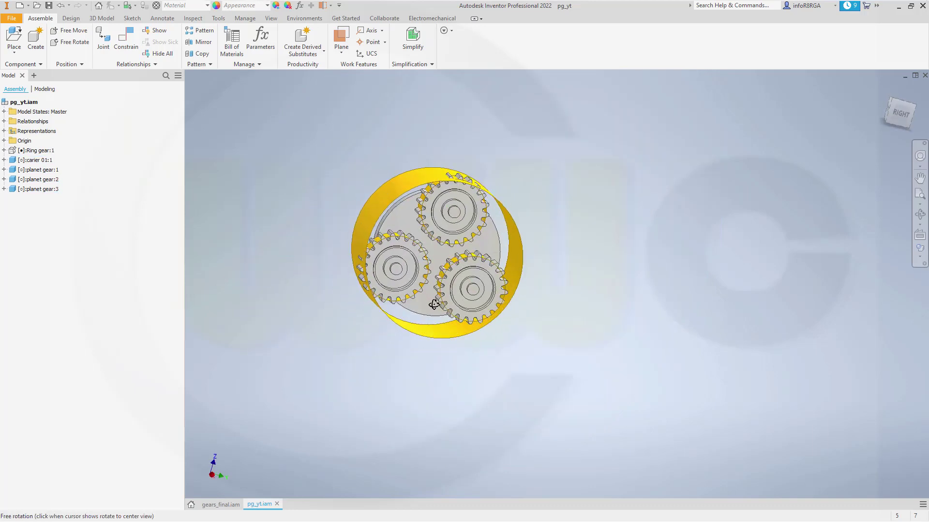
{"action": "scroll", "coordinate": [321, 232], "scroll_direction": "down", "scroll_amount": 2}
{"action": "scroll", "coordinate": [321, 232], "scroll_direction": "up", "scroll_amount": 3}
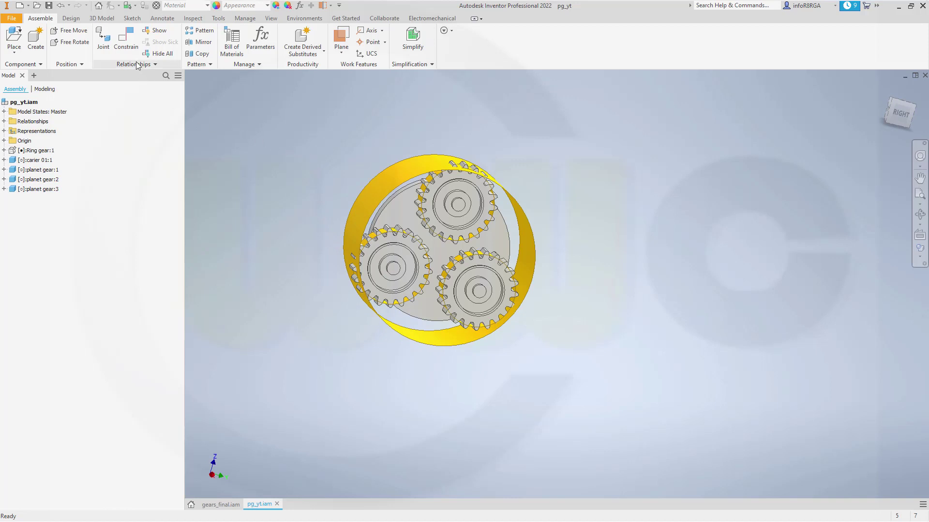
{"action": "double_click", "coordinate": [12, 123]}
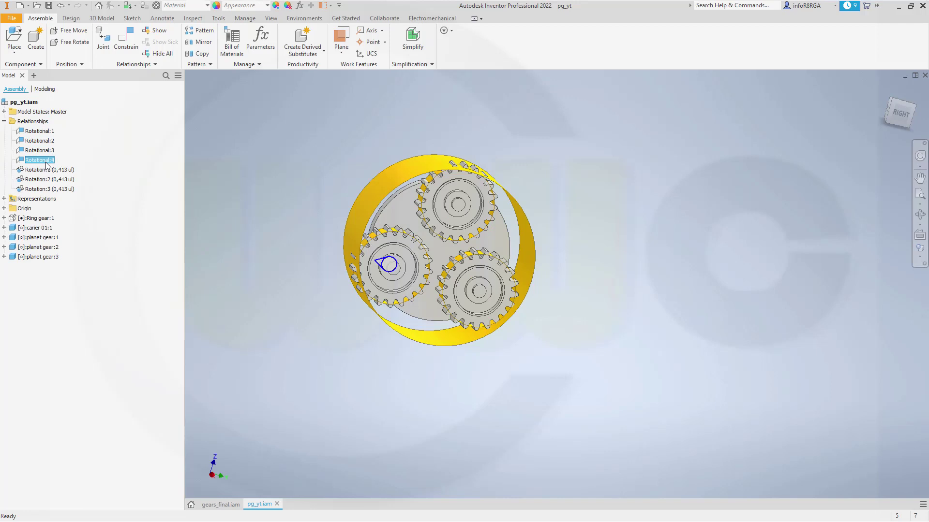
{"action": "right_click", "coordinate": [49, 134]}
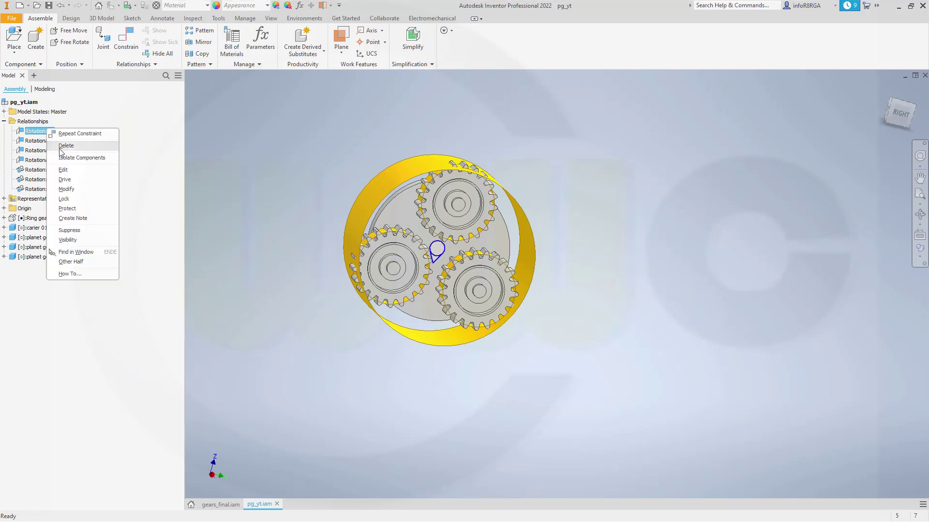
{"action": "left_click", "coordinate": [72, 181]}
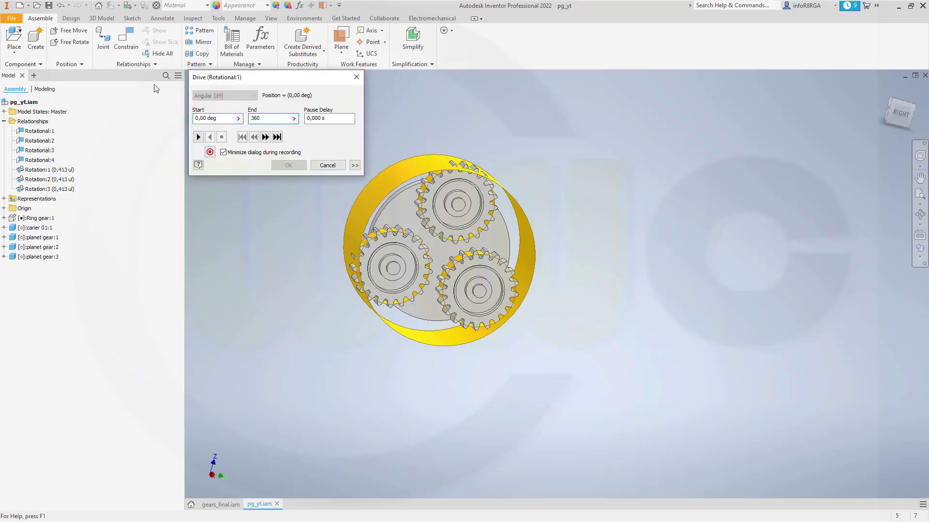
{"action": "left_click", "coordinate": [198, 137]}
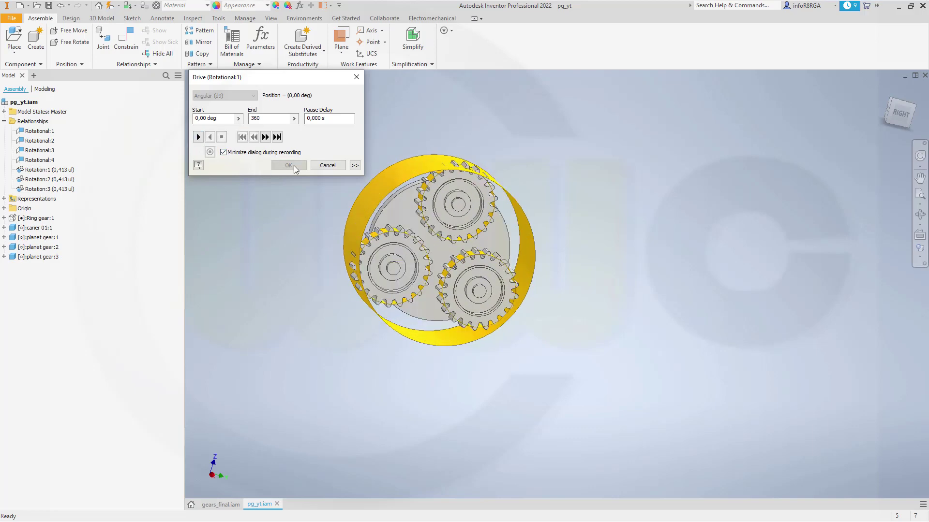
{"action": "left_click", "coordinate": [327, 166]}
Place one instance of the carier 02 component beside the gear assembly.
{"action": "middle_click_drag", "start_coordinate": [310, 234], "coordinate": [342, 241]}
{"action": "key", "text": "Escape"}
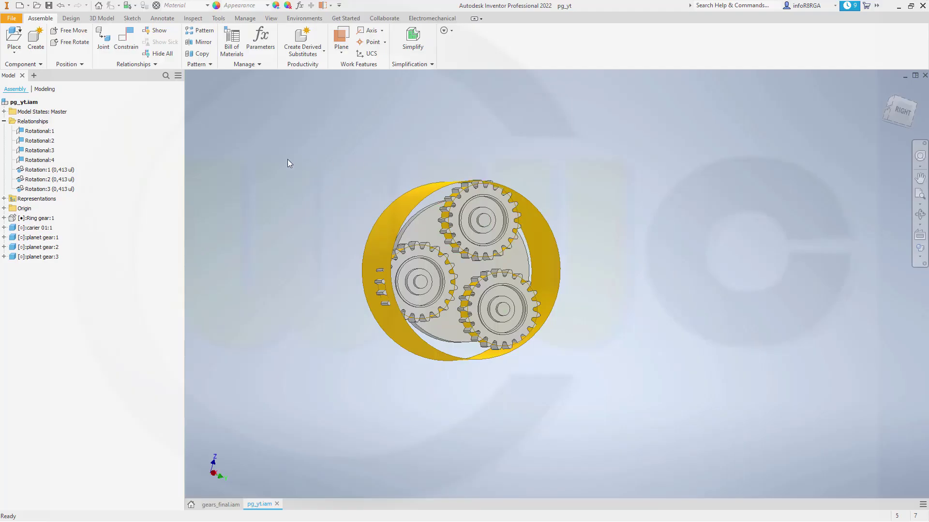
{"action": "key", "text": "p"}
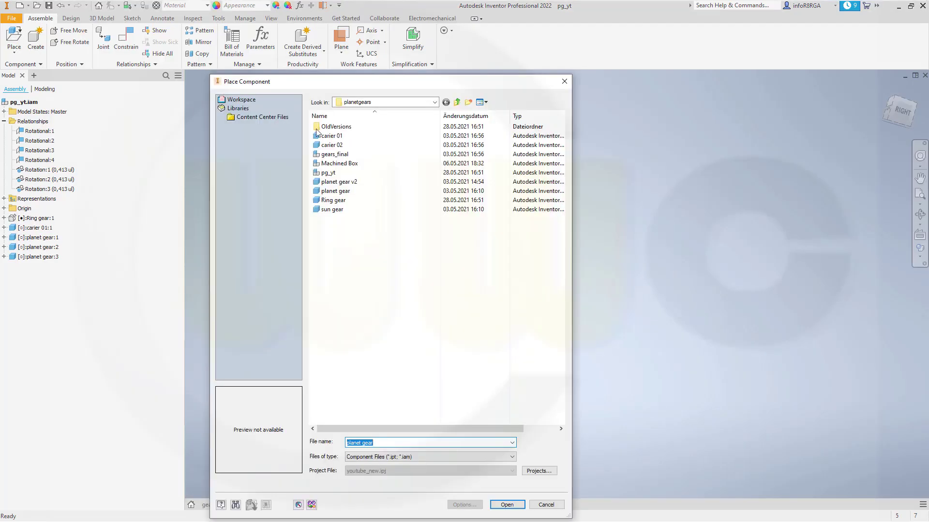
{"action": "left_click", "coordinate": [336, 145]}
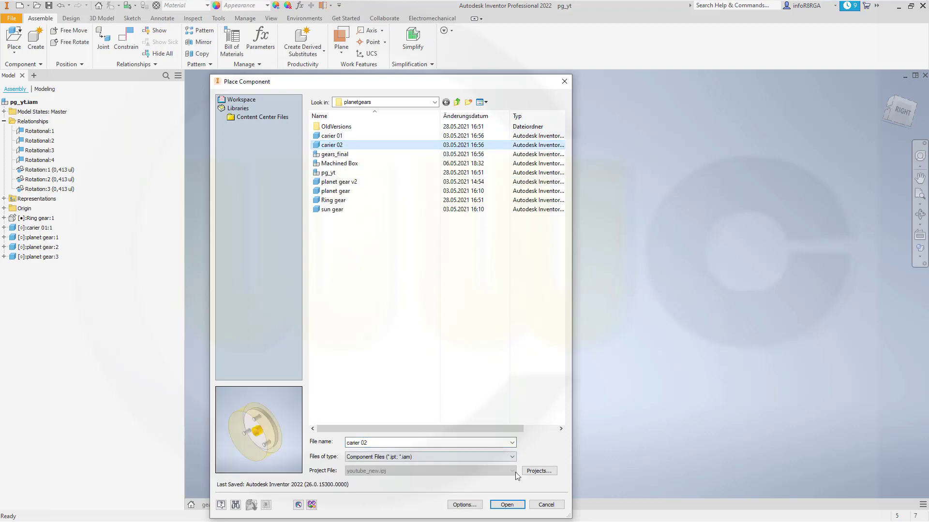
{"action": "left_click", "coordinate": [506, 505]}
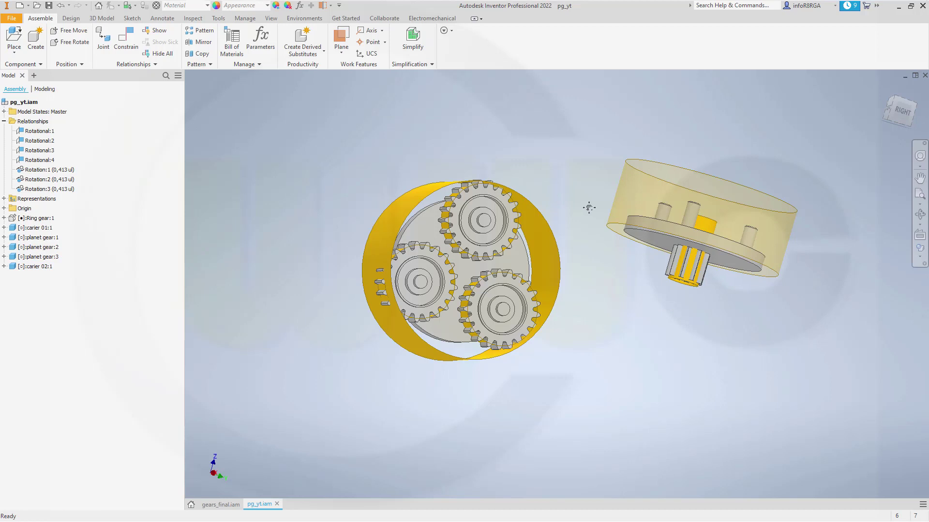
Add a Rotational joint with 0 mm gap from the end-face centre of carier 02's small gear to the centre of the first carrier.
{"action": "middle_click_drag", "start_coordinate": [588, 208], "coordinate": [594, 215]}
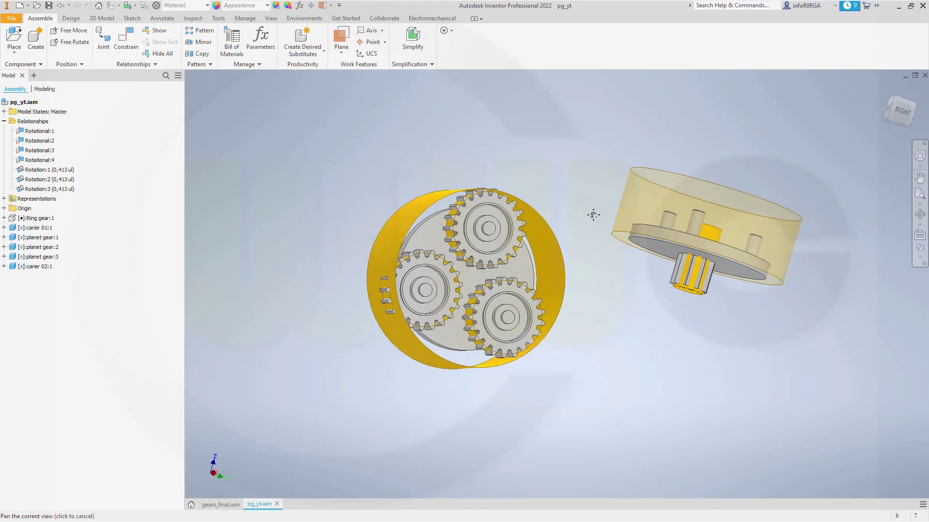
{"action": "left_click", "coordinate": [103, 38]}
{"action": "left_click", "coordinate": [274, 122]}
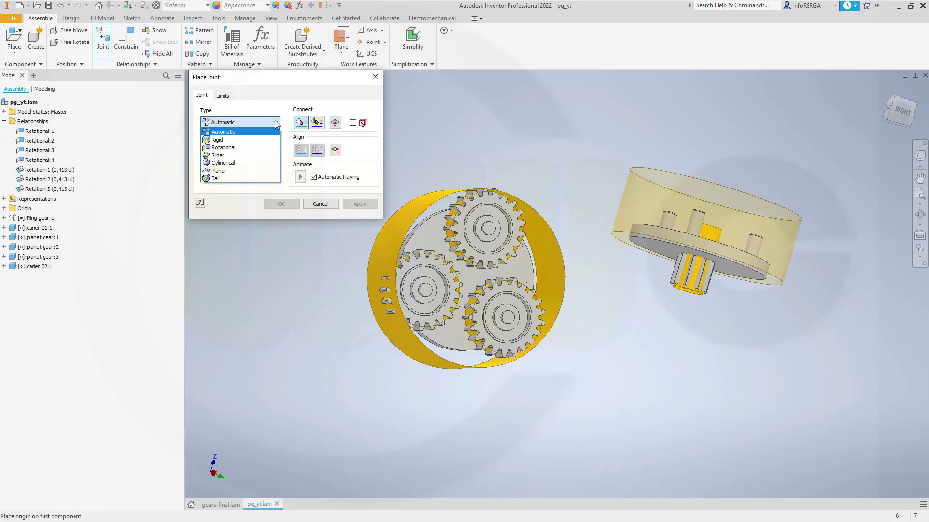
{"action": "left_click", "coordinate": [225, 136]}
{"action": "middle_click_drag", "start_coordinate": [659, 317], "coordinate": [684, 242], "text": "shift"}
{"action": "scroll", "coordinate": [686, 232], "scroll_direction": "up", "scroll_amount": 5}
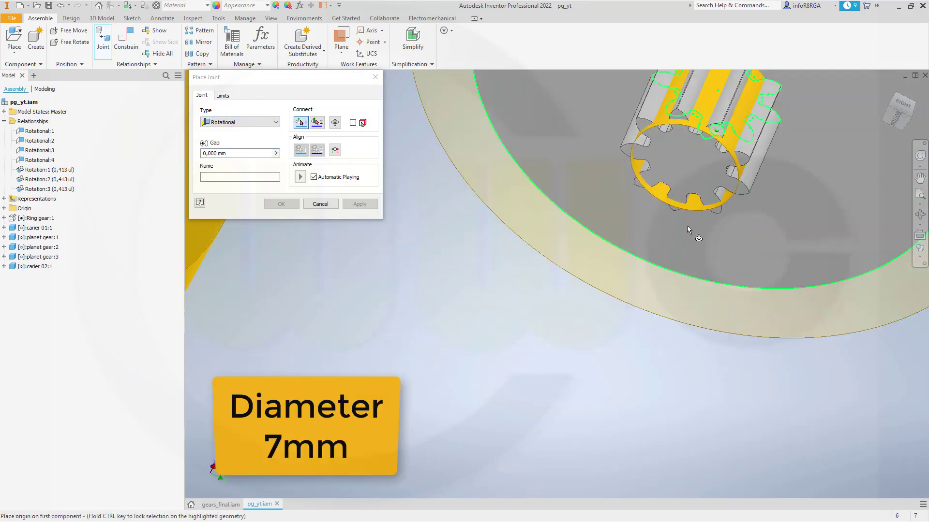
{"action": "scroll", "coordinate": [685, 228], "scroll_direction": "down", "scroll_amount": 3}
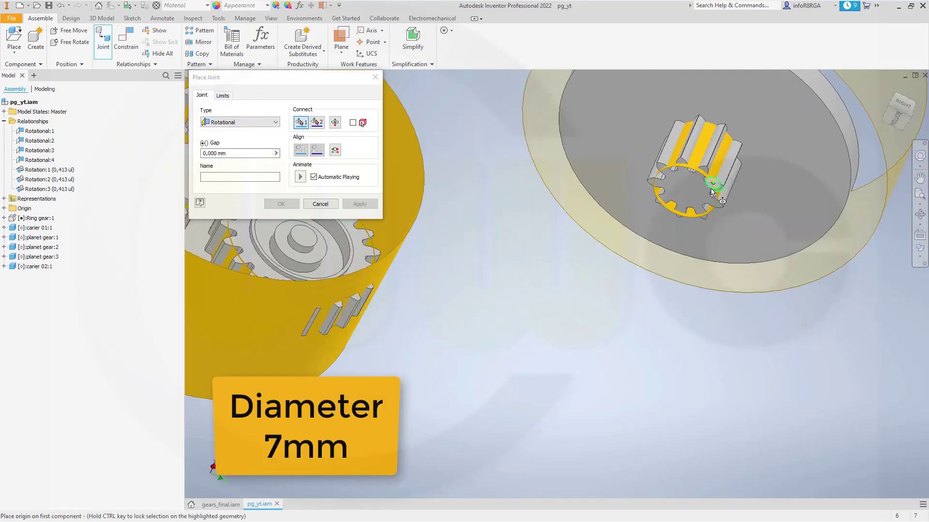
{"action": "scroll", "coordinate": [711, 194], "scroll_direction": "up", "scroll_amount": 5}
{"action": "scroll", "coordinate": [686, 231], "scroll_direction": "up", "scroll_amount": 3}
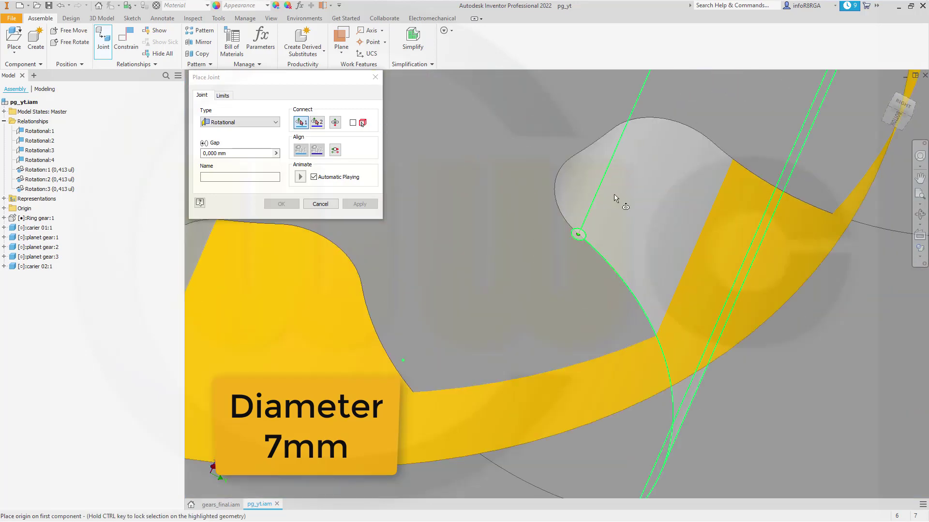
{"action": "scroll", "coordinate": [599, 152], "scroll_direction": "down", "scroll_amount": 5}
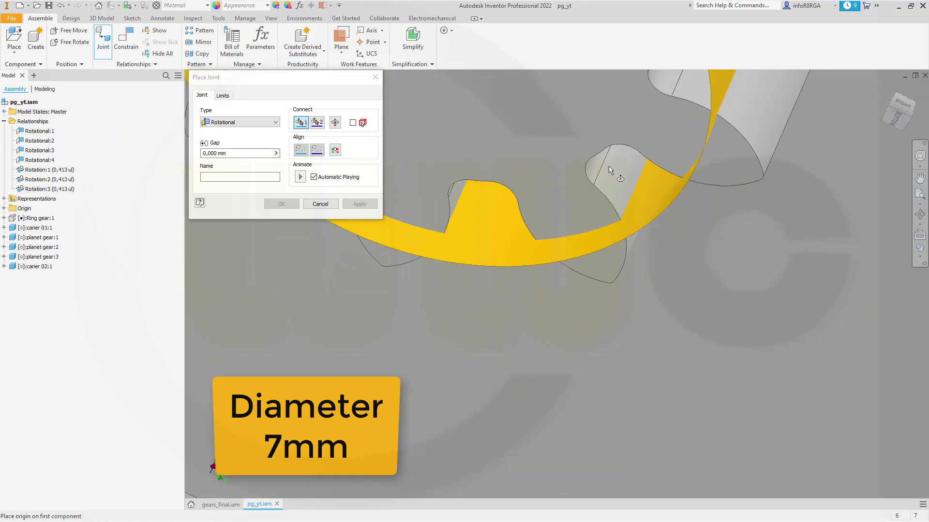
{"action": "middle_click_drag", "start_coordinate": [616, 167], "coordinate": [667, 150], "text": "shift"}
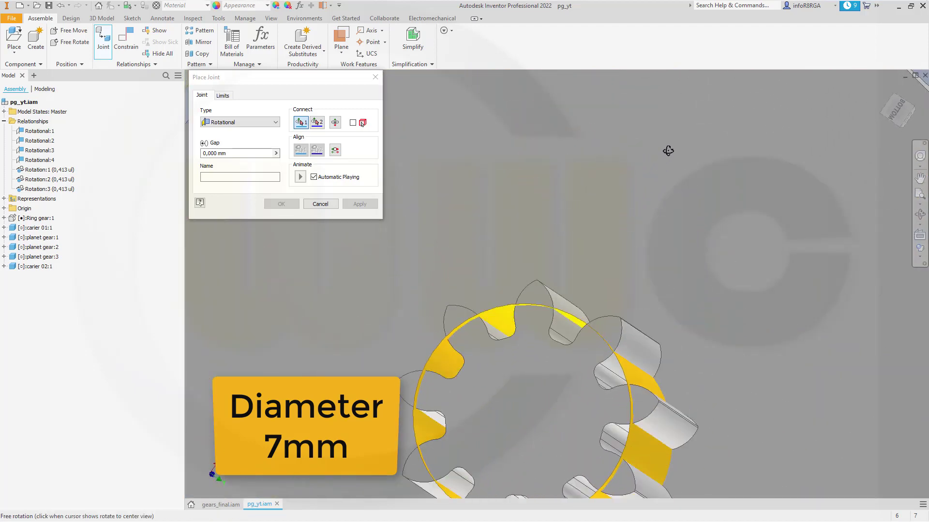
{"action": "left_click", "coordinate": [571, 485]}
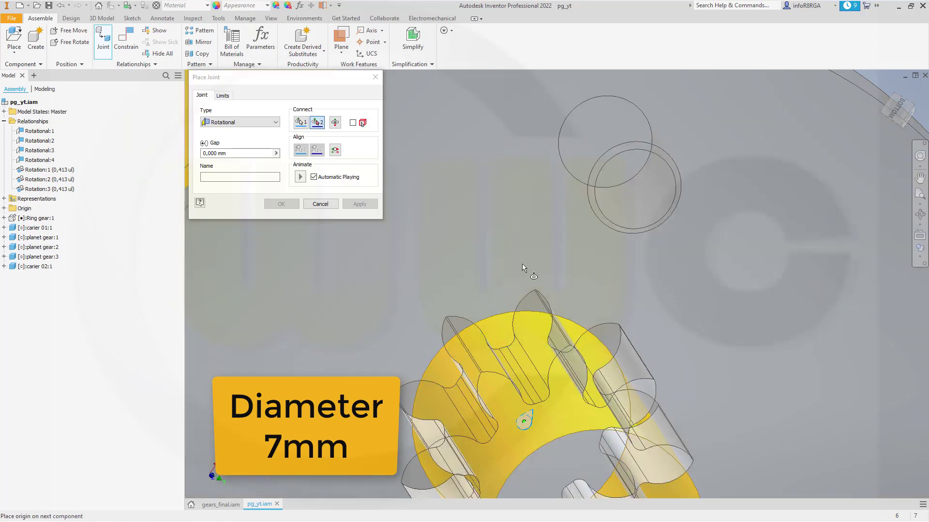
{"action": "scroll", "coordinate": [508, 254], "scroll_direction": "up", "scroll_amount": 5}
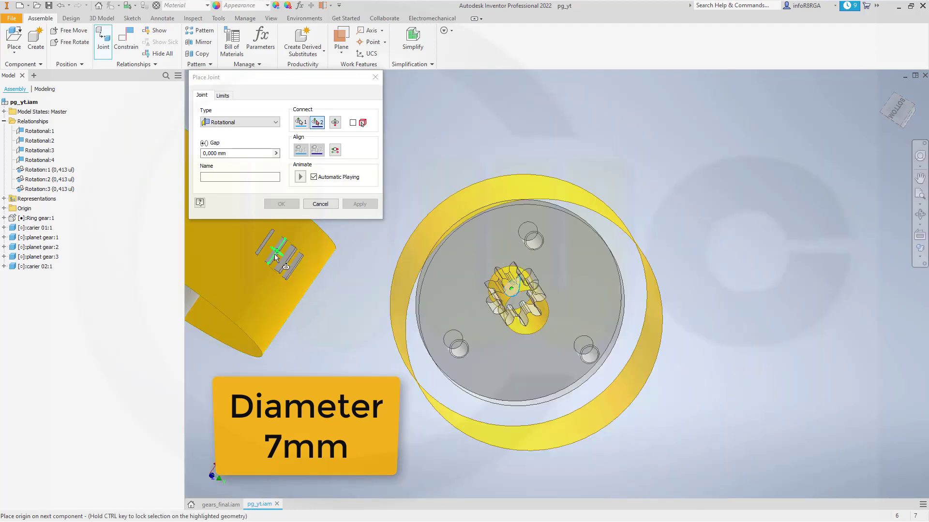
{"action": "scroll", "coordinate": [319, 268], "scroll_direction": "up", "scroll_amount": 5}
{"action": "middle_click_drag", "start_coordinate": [311, 284], "coordinate": [258, 360], "text": "shift"}
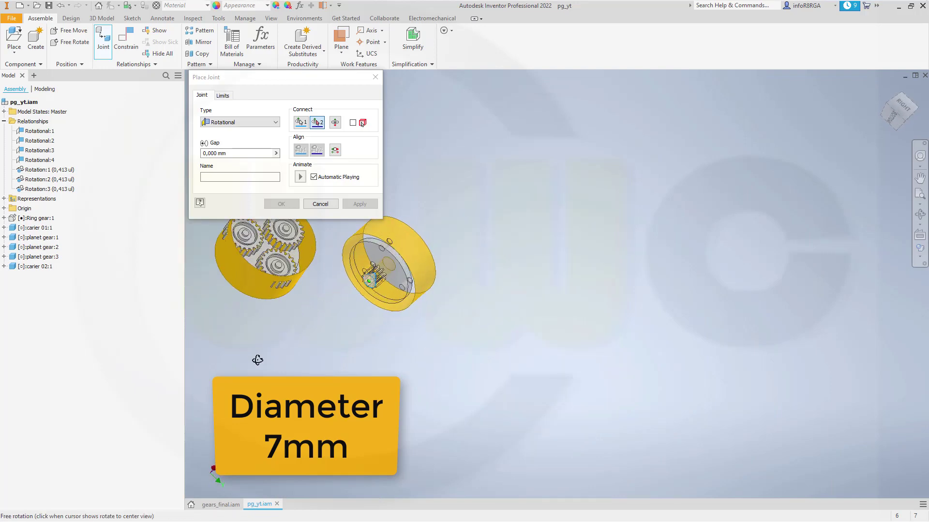
{"action": "scroll", "coordinate": [283, 279], "scroll_direction": "up", "scroll_amount": 3}
{"action": "scroll", "coordinate": [280, 272], "scroll_direction": "down", "scroll_amount": 8}
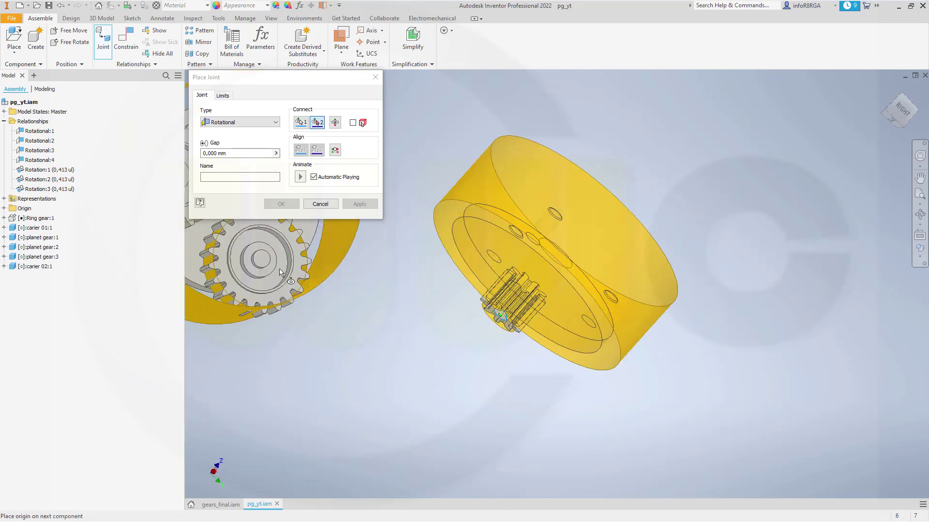
{"action": "left_click", "coordinate": [192, 286]}
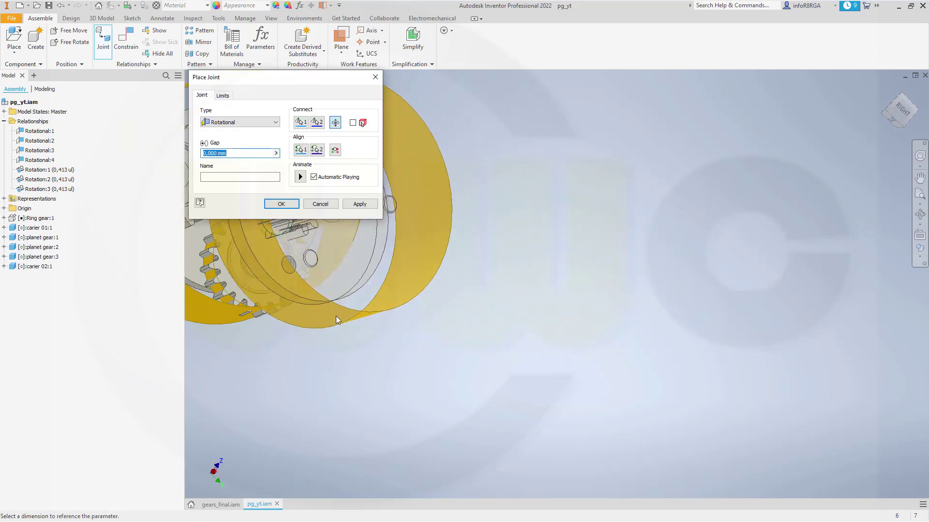
{"action": "scroll", "coordinate": [576, 408], "scroll_direction": "up", "scroll_amount": 4}
{"action": "middle_click_drag", "start_coordinate": [576, 408], "coordinate": [544, 421], "text": "shift"}
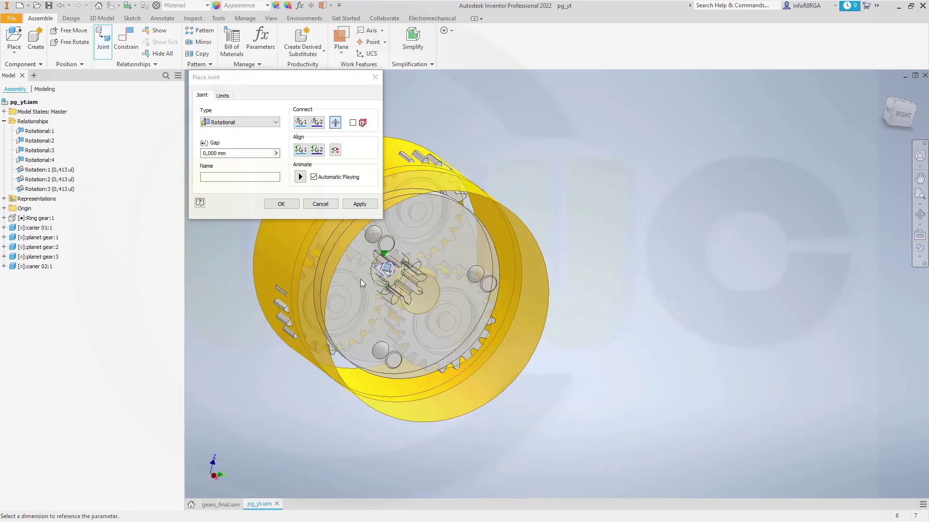
{"action": "left_click", "coordinate": [291, 206]}
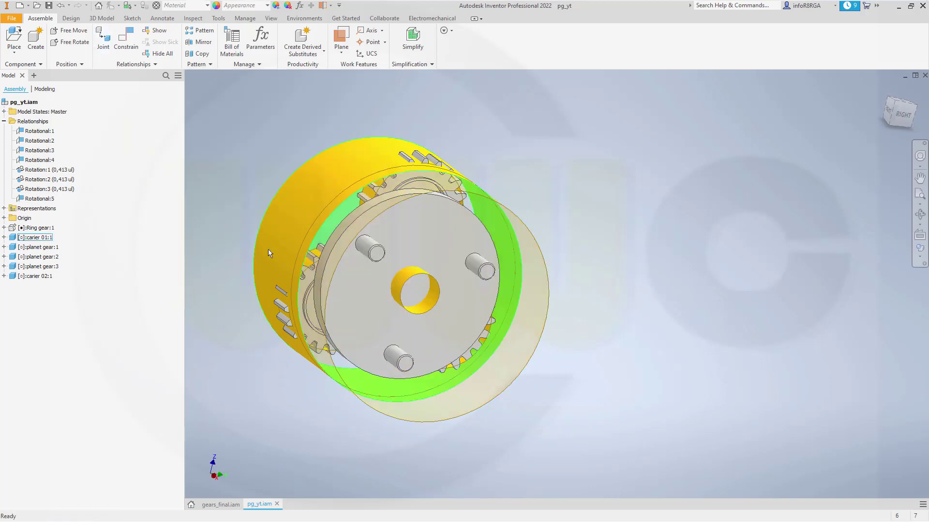
Hide the carier 01 component to expose the planet gears and carier 02's small gear.
{"action": "middle_click_drag", "start_coordinate": [268, 250], "coordinate": [282, 267], "text": "shift"}
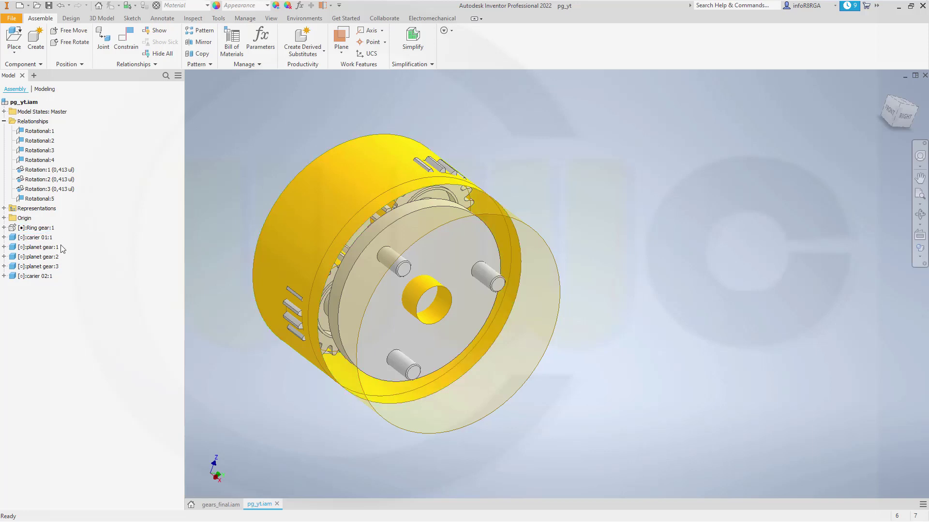
{"action": "right_click", "coordinate": [43, 238]}
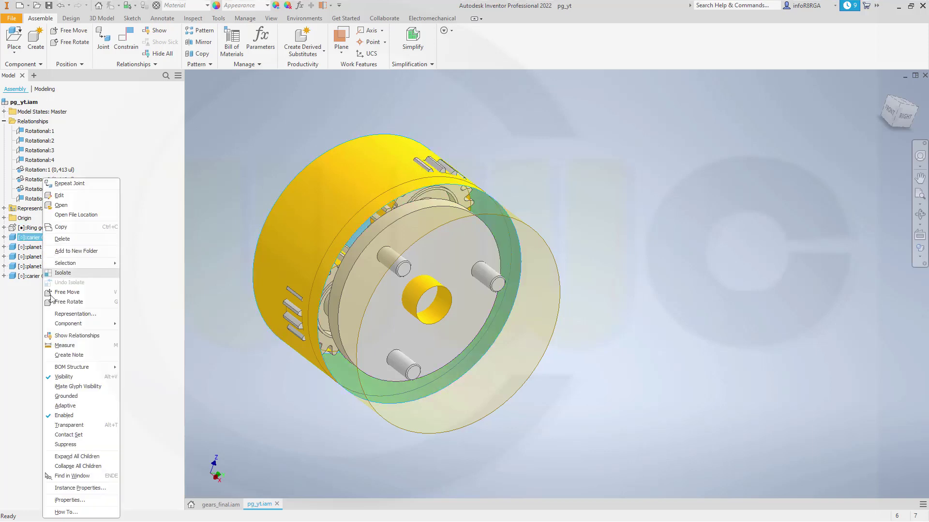
{"action": "left_click", "coordinate": [63, 376]}
Add a Rotation motion constraint with the reverse solution between the pitch surfaces of carier 02's small gear and planet gear:1.
{"action": "middle_click_drag", "start_coordinate": [197, 296], "coordinate": [312, 302], "text": "shift"}
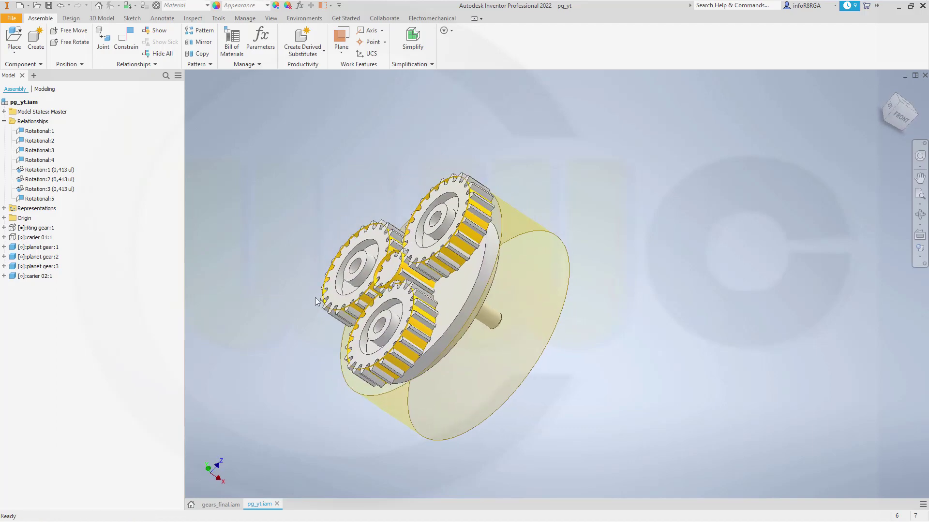
{"action": "scroll", "coordinate": [304, 297], "scroll_direction": "up", "scroll_amount": 4}
{"action": "scroll", "coordinate": [265, 185], "scroll_direction": "up", "scroll_amount": 3}
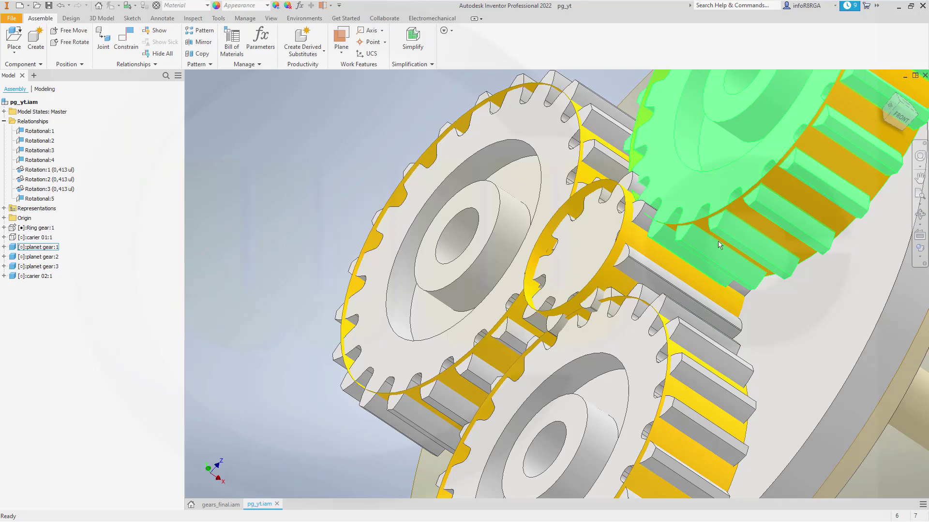
{"action": "scroll", "coordinate": [718, 245], "scroll_direction": "down", "scroll_amount": 3}
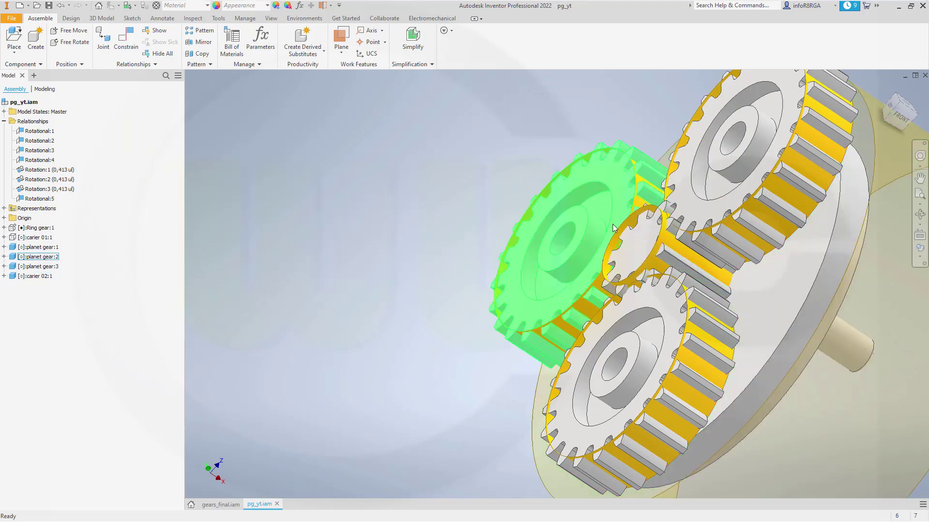
{"action": "scroll", "coordinate": [635, 208], "scroll_direction": "down", "scroll_amount": 2}
{"action": "middle_click_drag", "start_coordinate": [623, 252], "coordinate": [527, 271]}
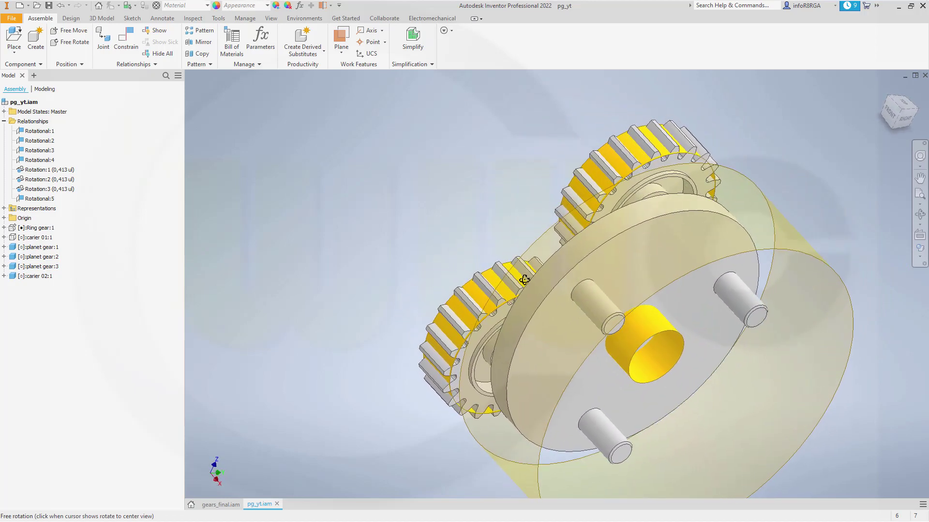
{"action": "left_click", "coordinate": [125, 46]}
{"action": "left_click", "coordinate": [227, 93]}
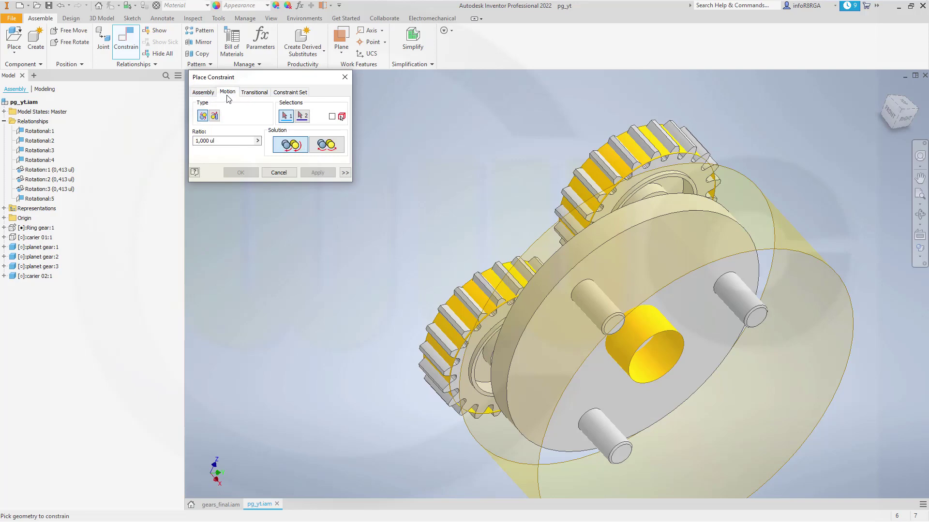
{"action": "left_click", "coordinate": [327, 146]}
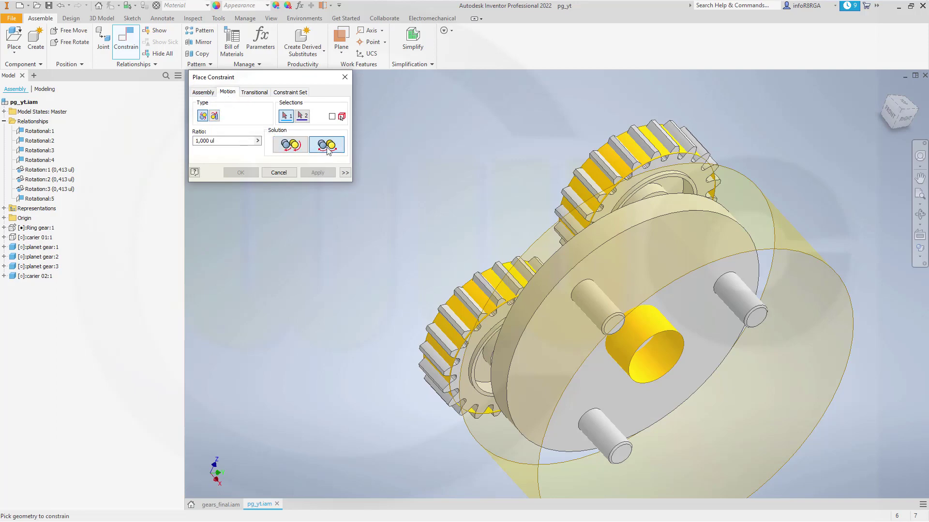
{"action": "middle_click_drag", "start_coordinate": [437, 196], "coordinate": [549, 247], "text": "shift"}
{"action": "scroll", "coordinate": [634, 294], "scroll_direction": "down", "scroll_amount": 5}
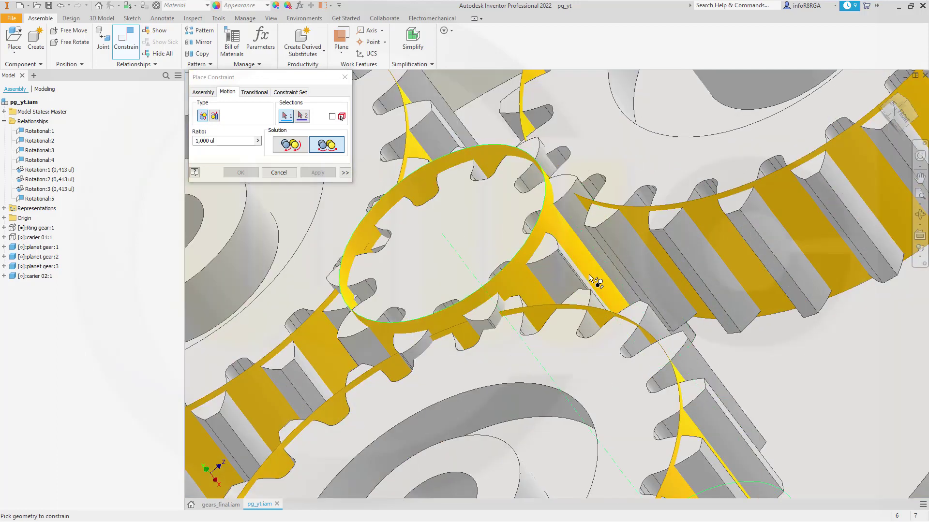
{"action": "left_click", "coordinate": [580, 262]}
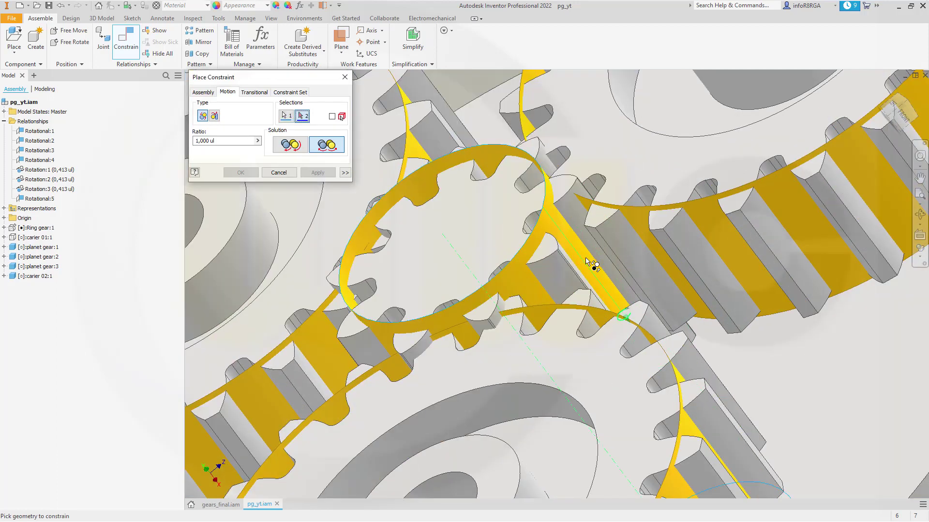
{"action": "left_click", "coordinate": [740, 261]}
{"action": "left_click", "coordinate": [240, 173]}
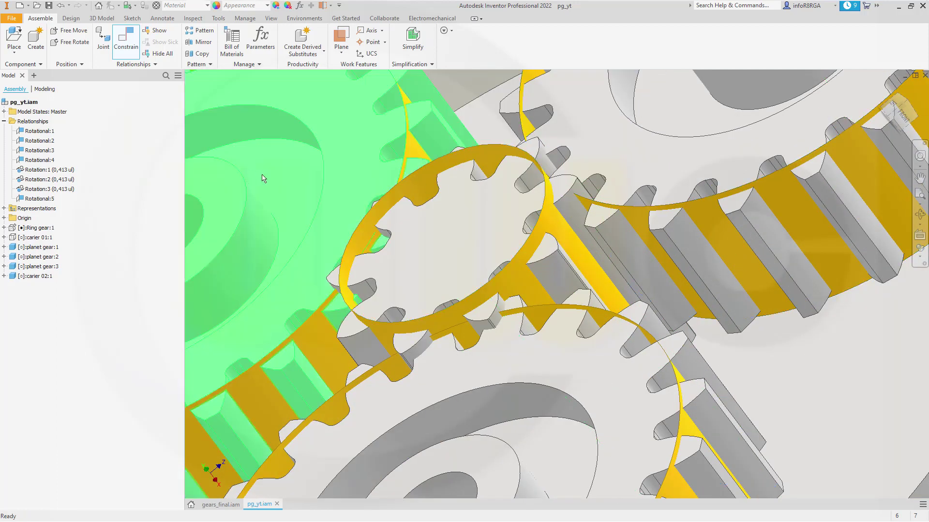
Drive the Rotational:1 joint from 0 to 360 degrees to check the gear motion, and accept the drive.
{"action": "scroll", "coordinate": [262, 178], "scroll_direction": "up", "scroll_amount": 5}
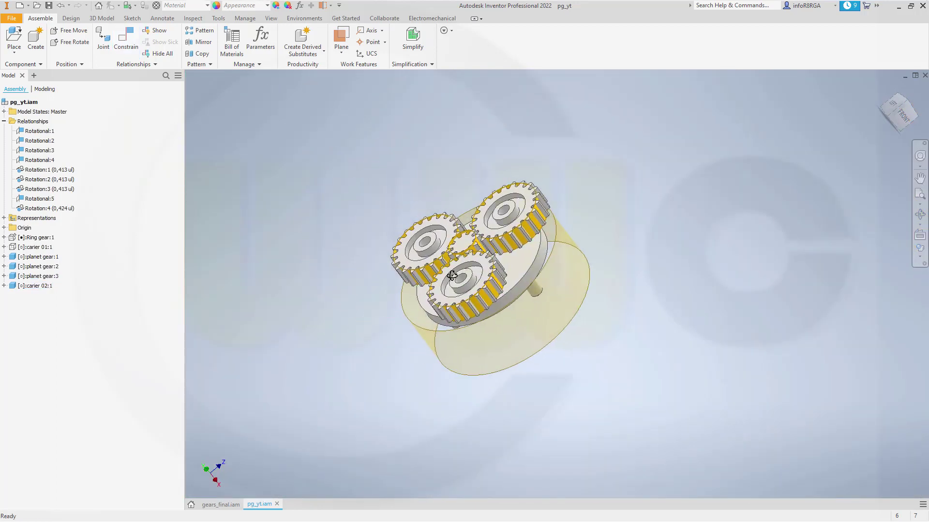
{"action": "middle_click_drag", "start_coordinate": [452, 276], "coordinate": [364, 258], "text": "shift"}
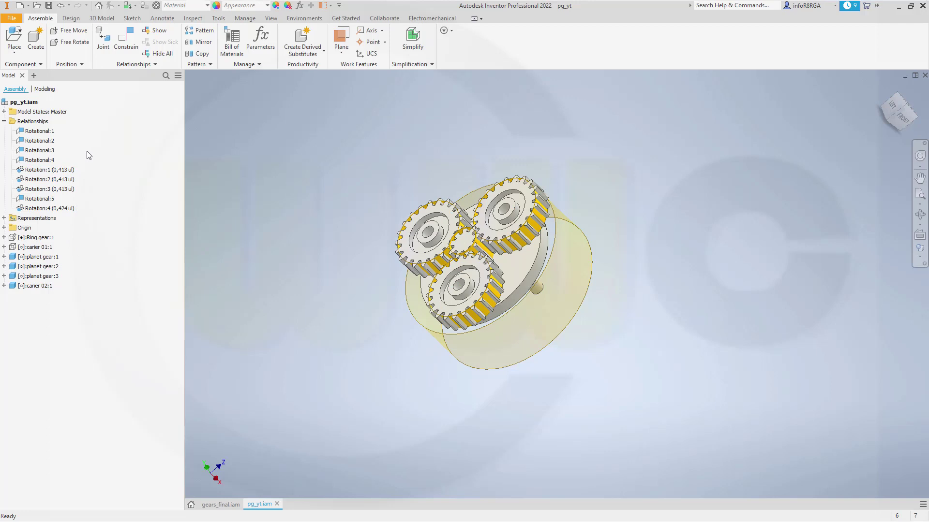
{"action": "right_click", "coordinate": [49, 166]}
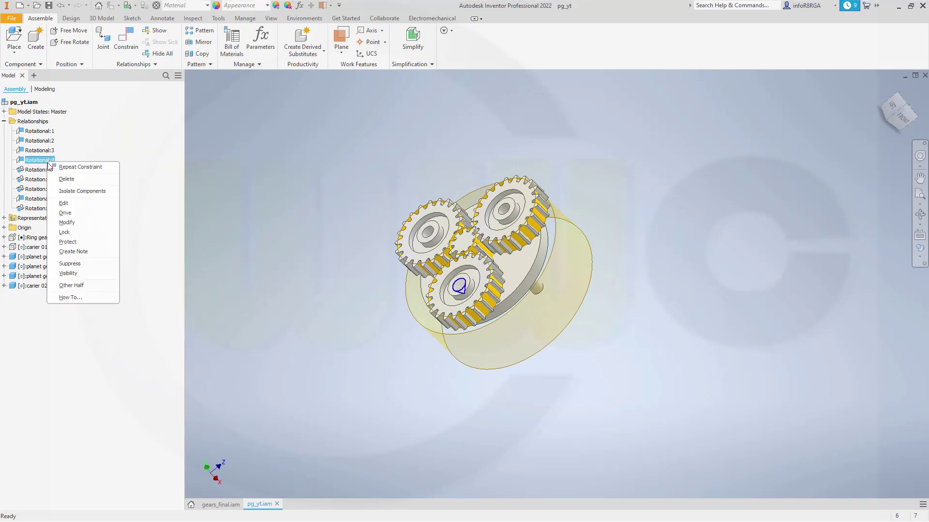
{"action": "left_click", "coordinate": [161, 162]}
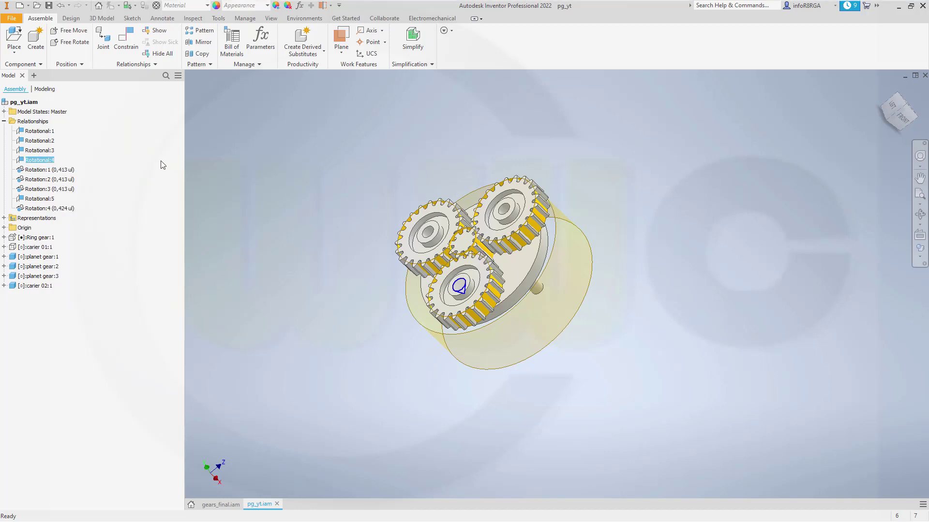
{"action": "right_click", "coordinate": [39, 134]}
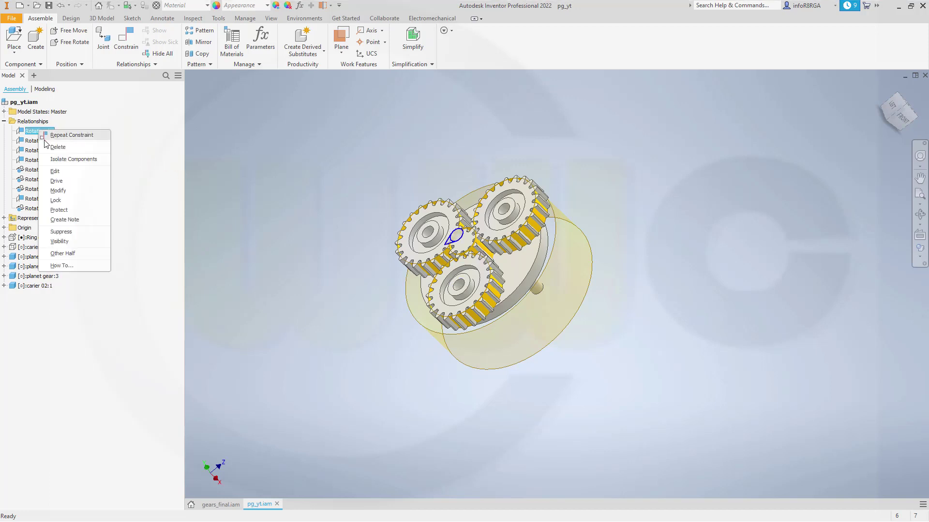
{"action": "left_click", "coordinate": [57, 181]}
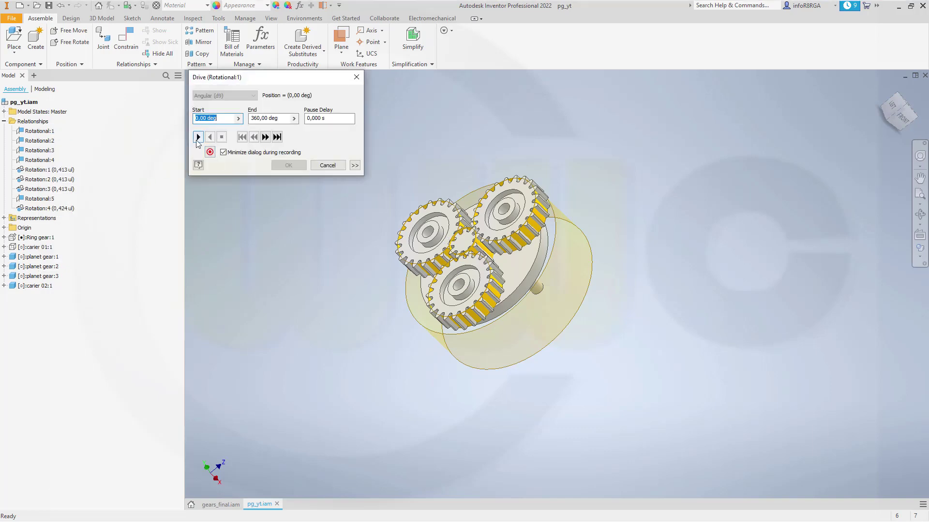
{"action": "left_click", "coordinate": [198, 137]}
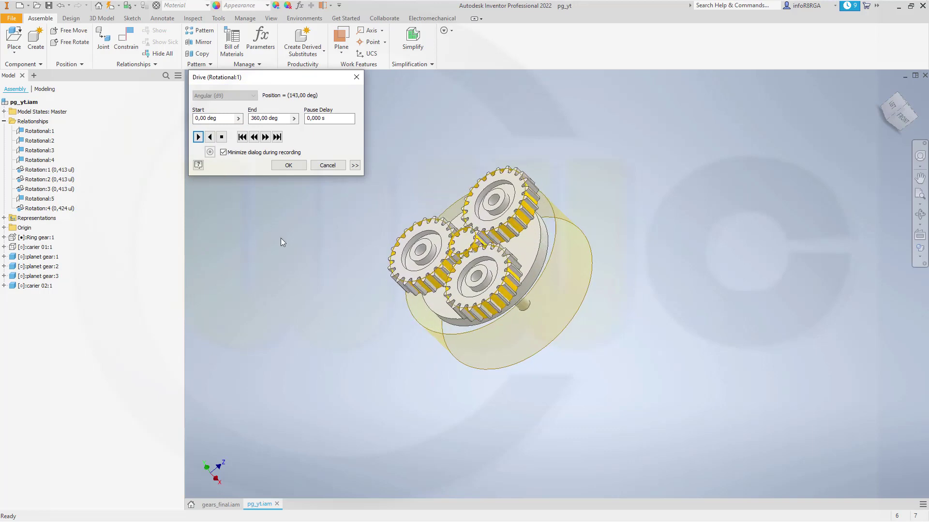
{"action": "left_click", "coordinate": [286, 164]}
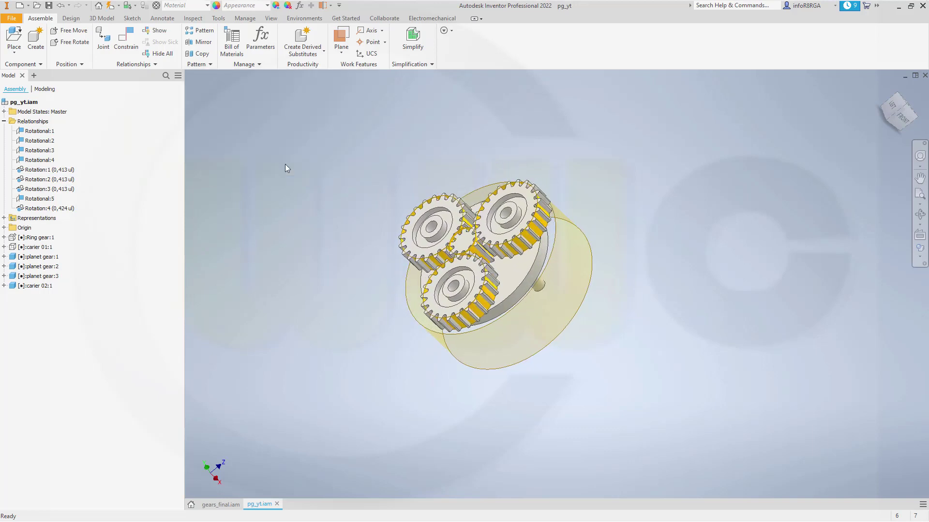
Place three more instances of the planet gear component in a column beside the gear assembly.
{"action": "middle_click_drag", "start_coordinate": [332, 238], "coordinate": [295, 175], "text": "shift"}
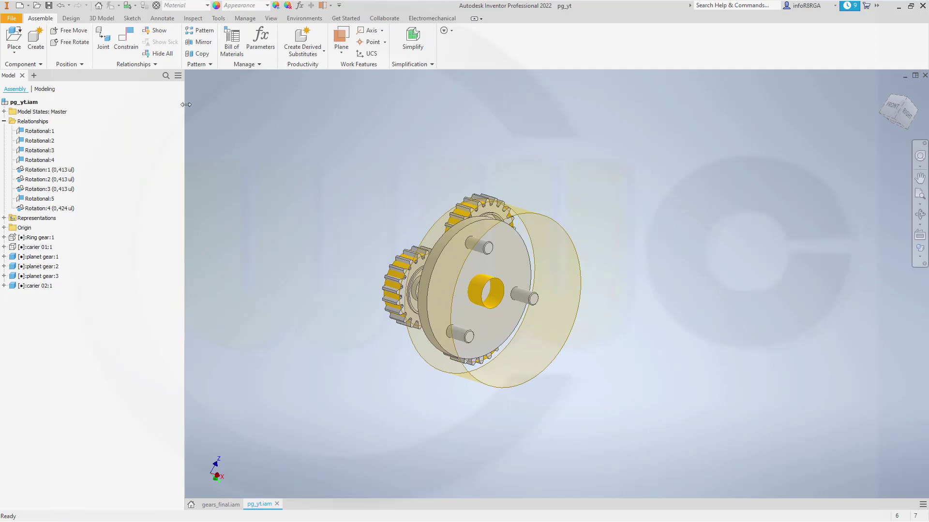
{"action": "left_click", "coordinate": [14, 37]}
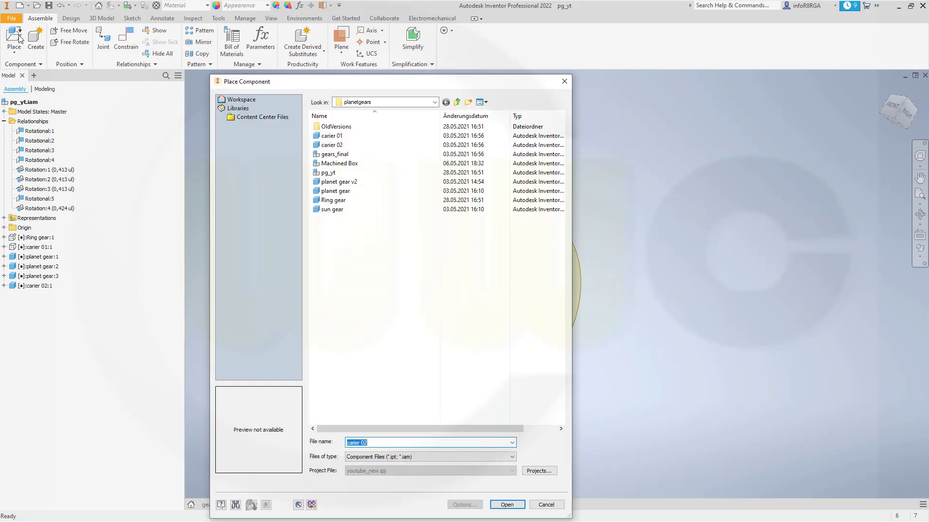
{"action": "left_click", "coordinate": [336, 192]}
{"action": "left_click", "coordinate": [506, 505]}
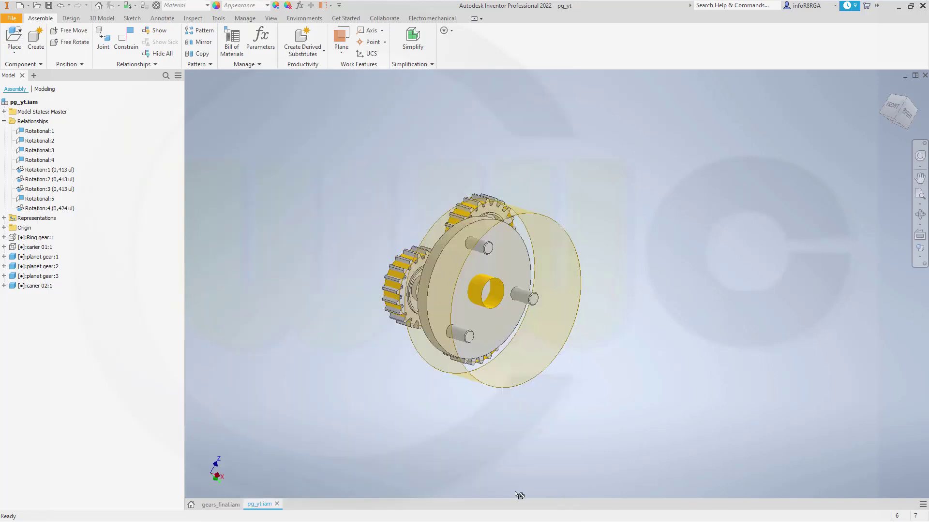
{"action": "left_click", "coordinate": [700, 211]}
{"action": "left_click", "coordinate": [701, 313]}
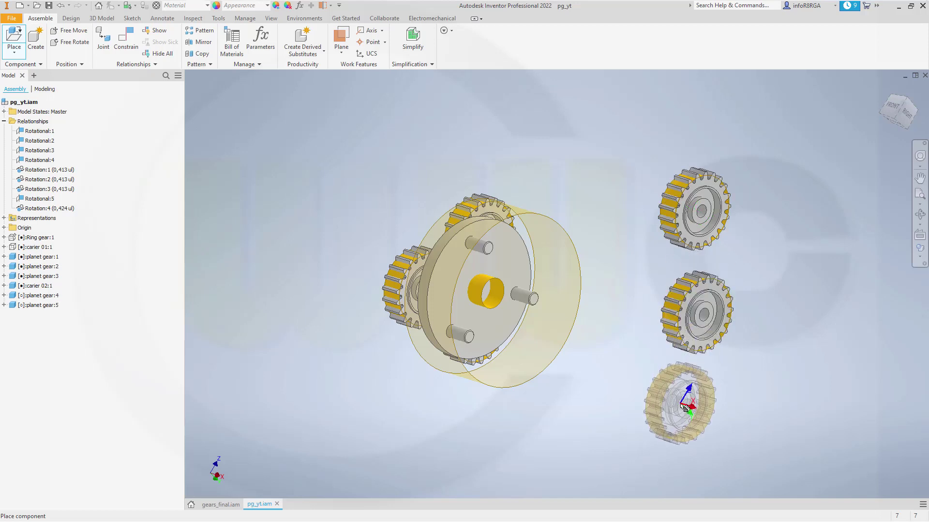
{"action": "left_click", "coordinate": [684, 406]}
{"action": "key", "text": "Escape"}
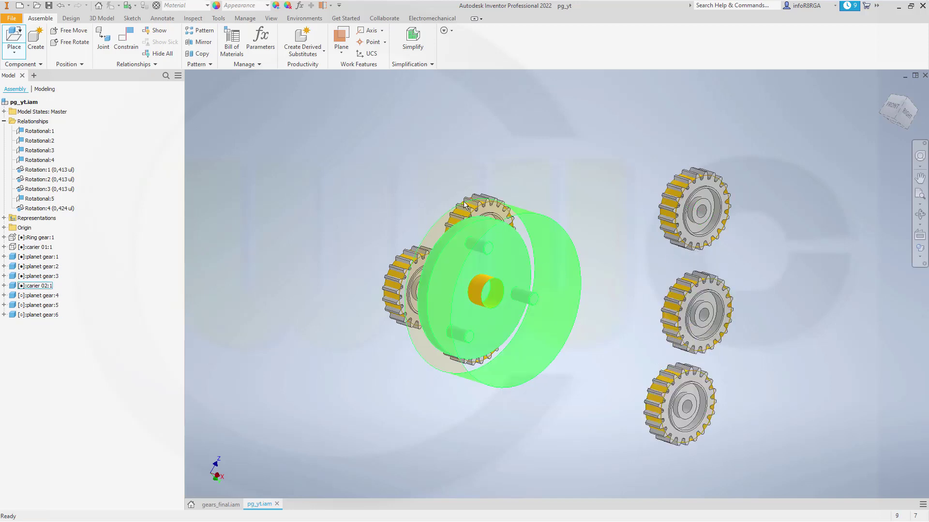
Add a Rotational joint with 0 mm gap from the uppermost new planet gear's bore centre to the base of carier 02's upper pin.
{"action": "left_click", "coordinate": [103, 39]}
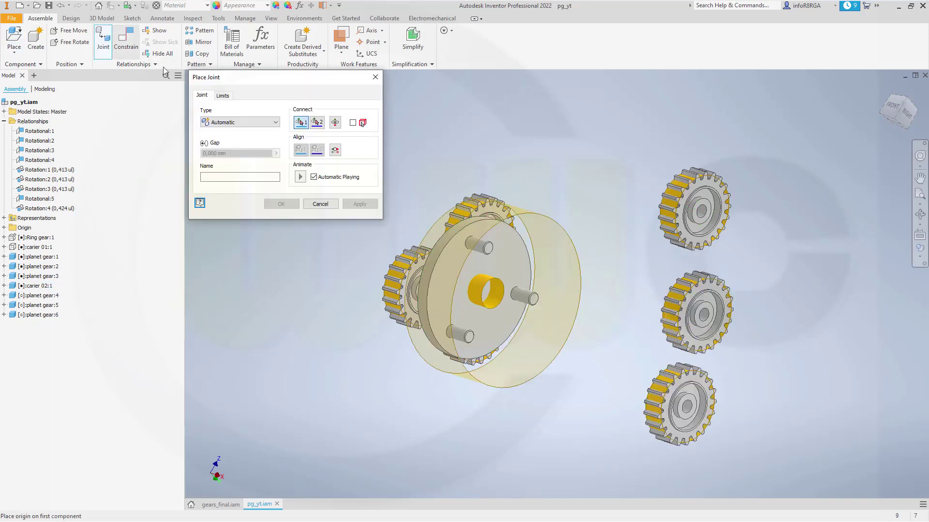
{"action": "left_click", "coordinate": [275, 122]}
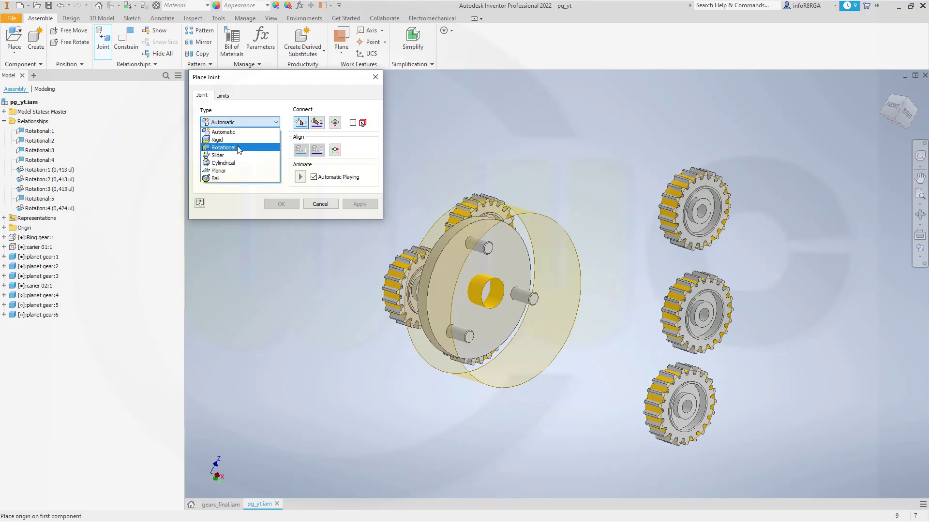
{"action": "left_click", "coordinate": [228, 144]}
{"action": "middle_click_drag", "start_coordinate": [546, 254], "coordinate": [607, 185], "text": "shift"}
{"action": "scroll", "coordinate": [607, 185], "scroll_direction": "down", "scroll_amount": 5}
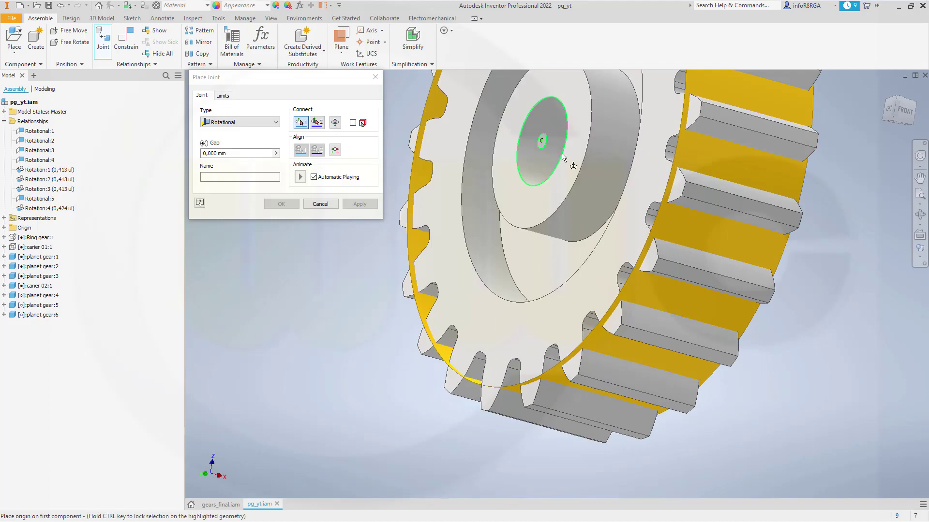
{"action": "left_click", "coordinate": [560, 157]}
{"action": "scroll", "coordinate": [526, 212], "scroll_direction": "up", "scroll_amount": 8}
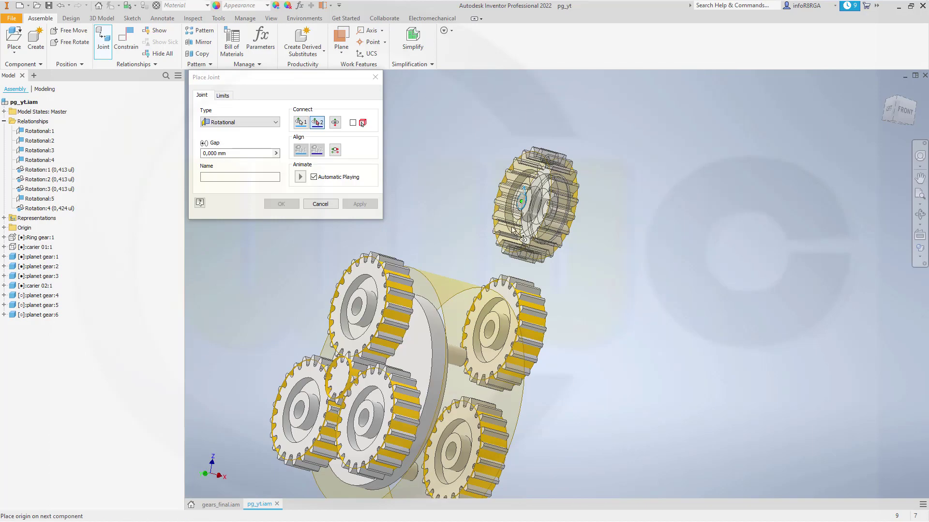
{"action": "middle_click_drag", "start_coordinate": [516, 228], "coordinate": [363, 305], "text": "shift"}
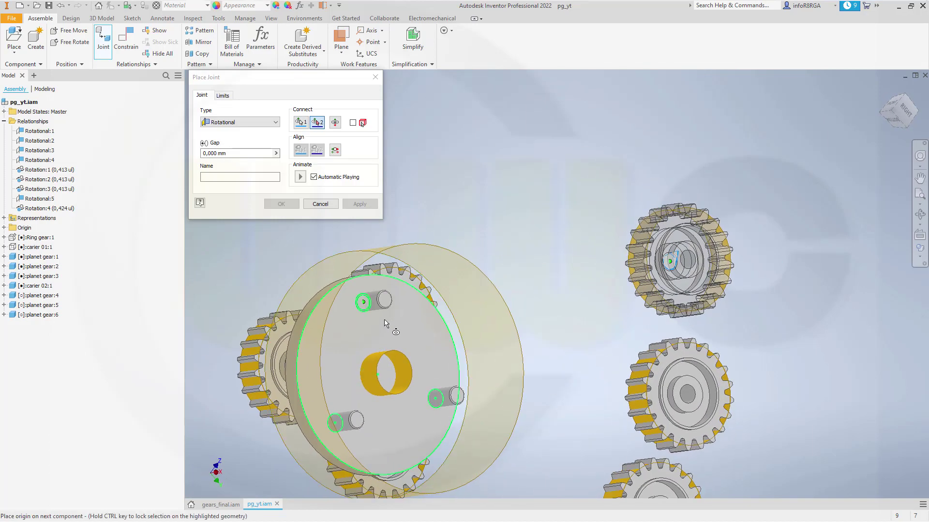
{"action": "left_click", "coordinate": [360, 311]}
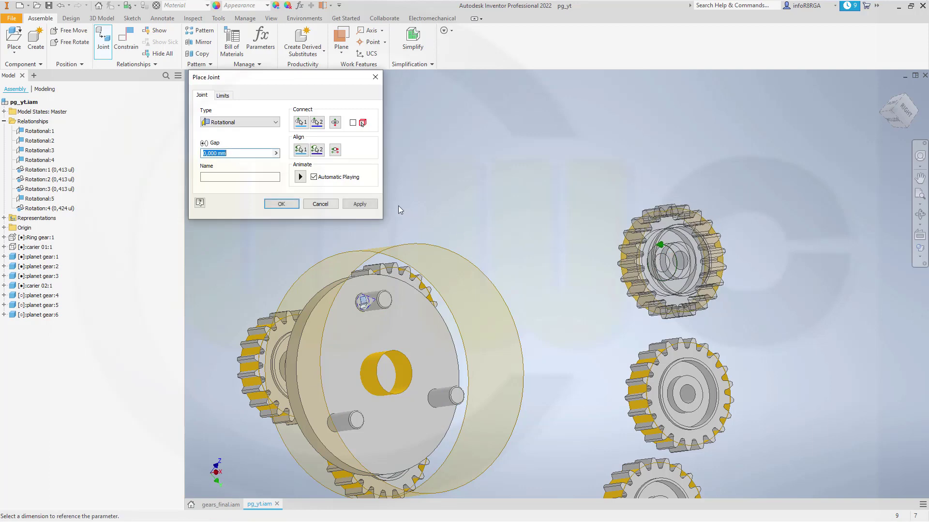
{"action": "left_click", "coordinate": [356, 203]}
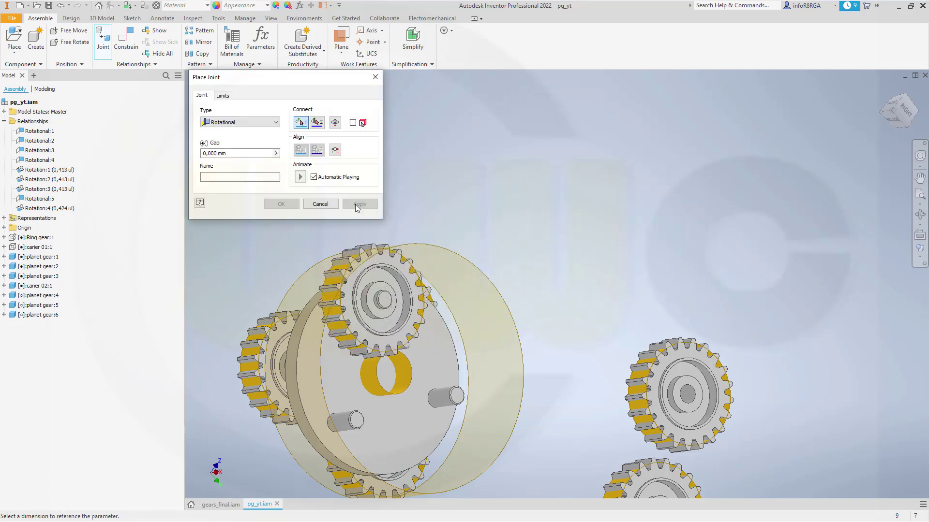
Add a Rotational joint with 0 mm gap from the upper remaining free planet gear's bore centre to the base of carier 02's right-hand pin.
{"action": "middle_click_drag", "start_coordinate": [563, 298], "coordinate": [588, 309], "text": "shift"}
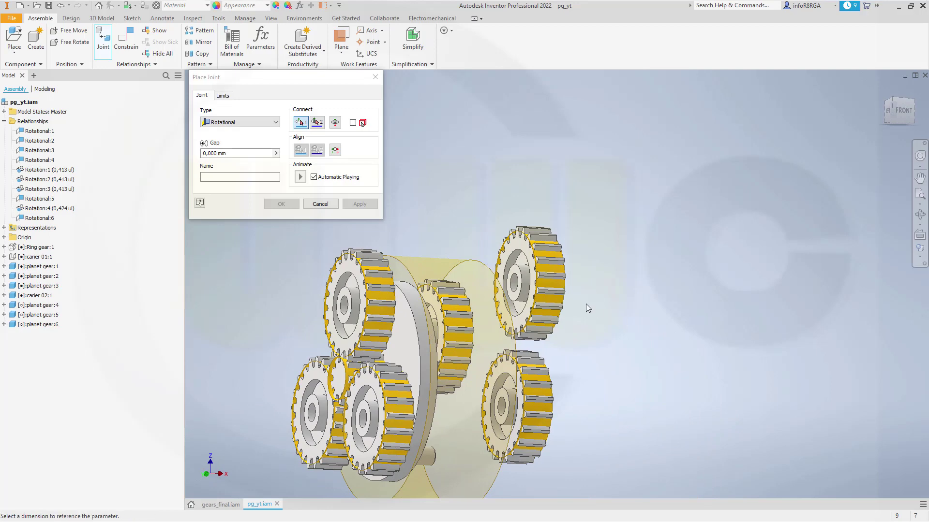
{"action": "left_click", "coordinate": [301, 123]}
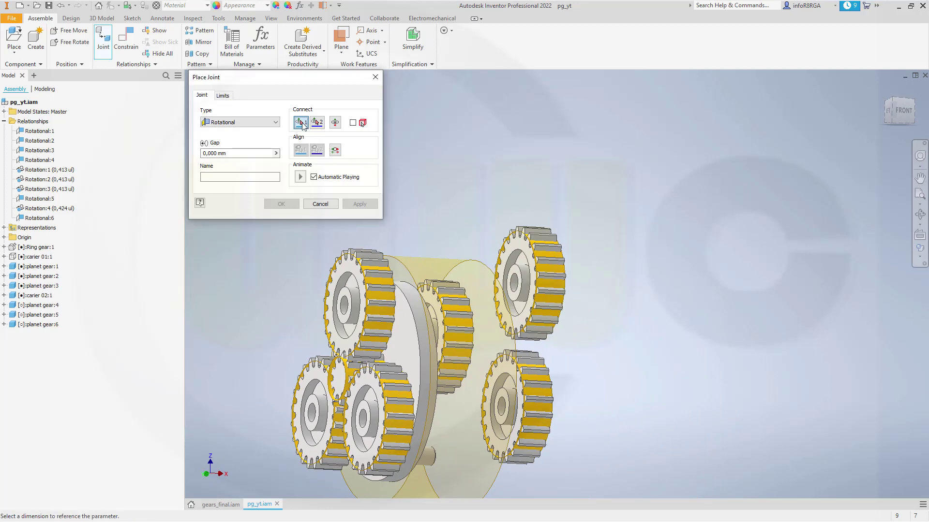
{"action": "left_click", "coordinate": [517, 286]}
{"action": "middle_click_drag", "start_coordinate": [503, 241], "coordinate": [438, 391], "text": "shift"}
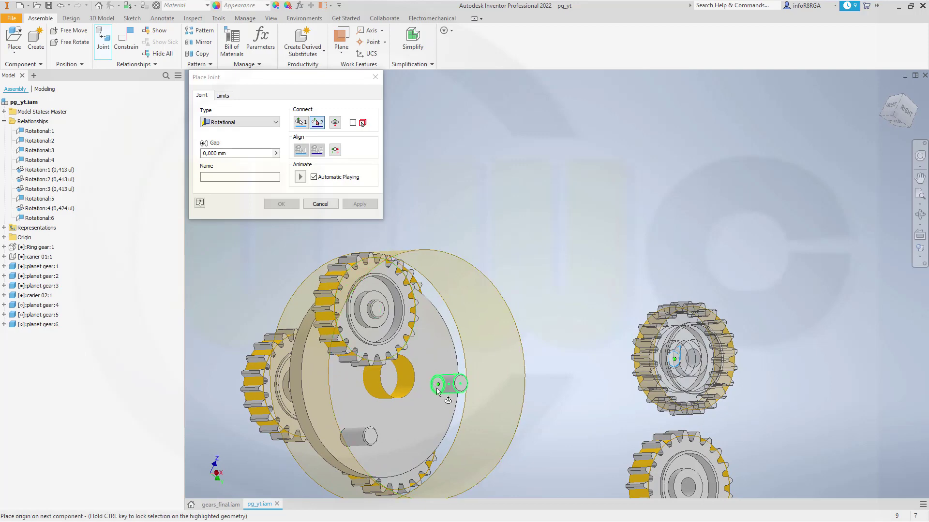
{"action": "left_click", "coordinate": [435, 393]}
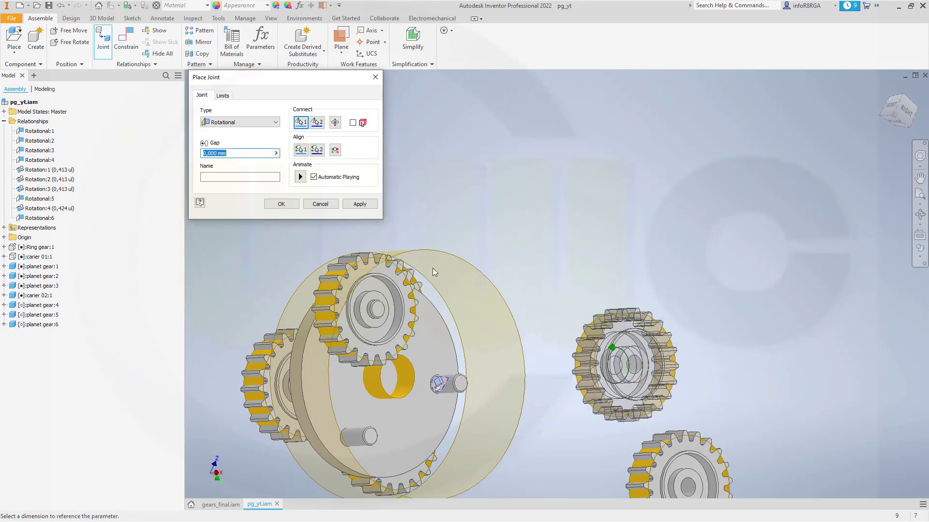
{"action": "left_click", "coordinate": [368, 205]}
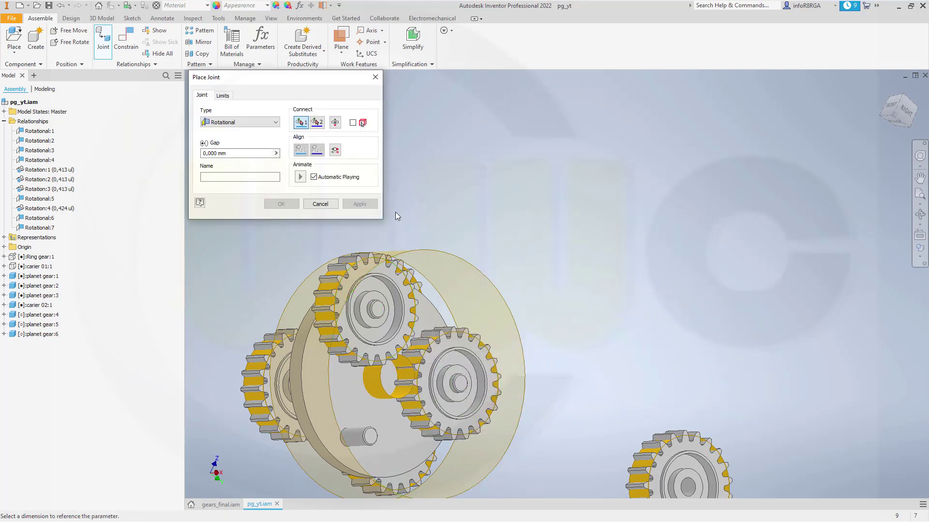
Add a Rotational joint with 0 mm gap from the last free planet gear's bore centre to the base of carier 02's lower pin.
{"action": "middle_click_drag", "start_coordinate": [505, 267], "coordinate": [599, 307], "text": "shift"}
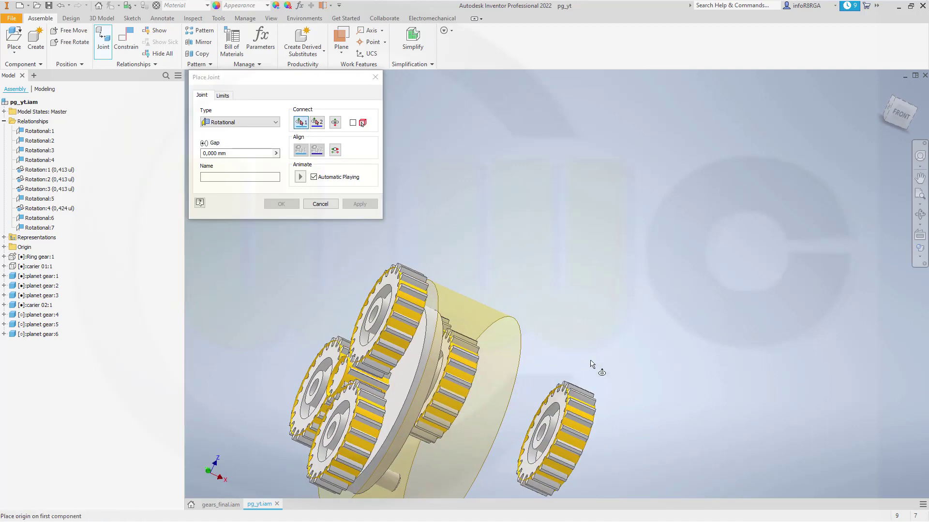
{"action": "left_click", "coordinate": [543, 433]}
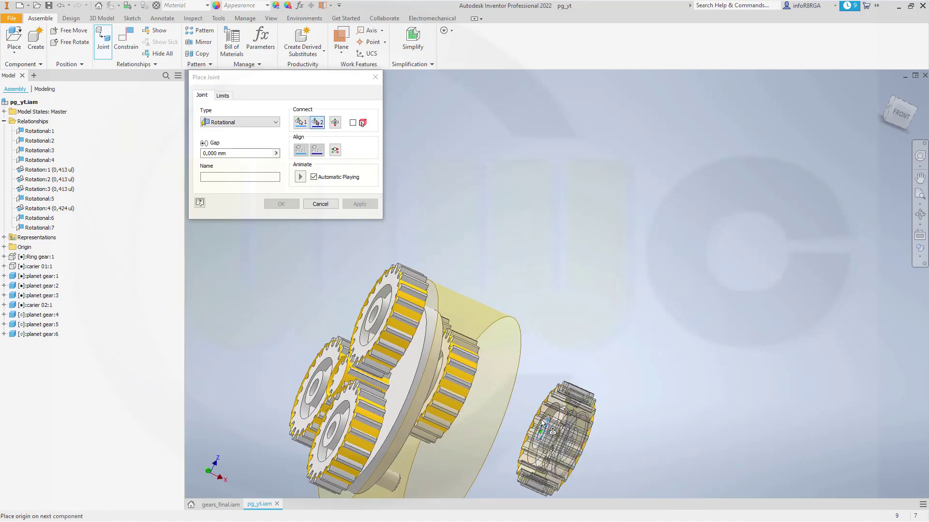
{"action": "middle_click_drag", "start_coordinate": [544, 434], "coordinate": [445, 323], "text": "shift"}
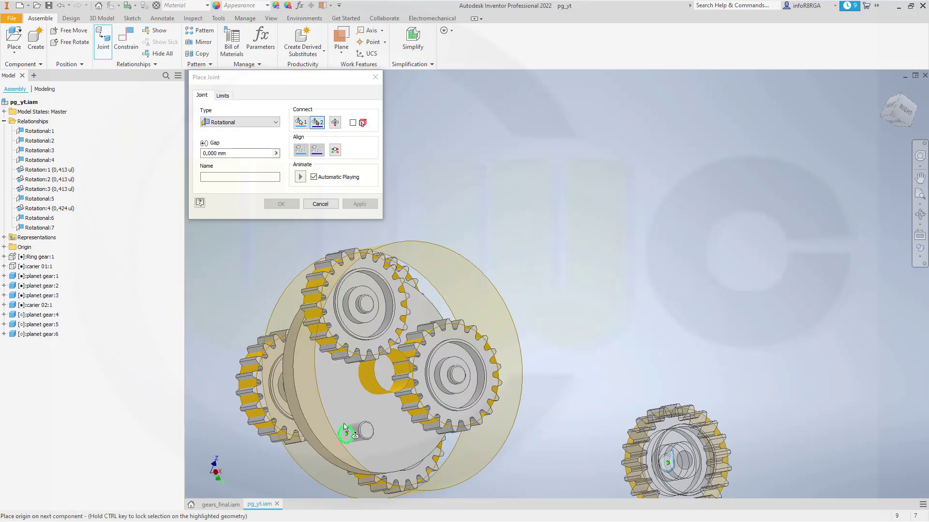
{"action": "left_click", "coordinate": [345, 429]}
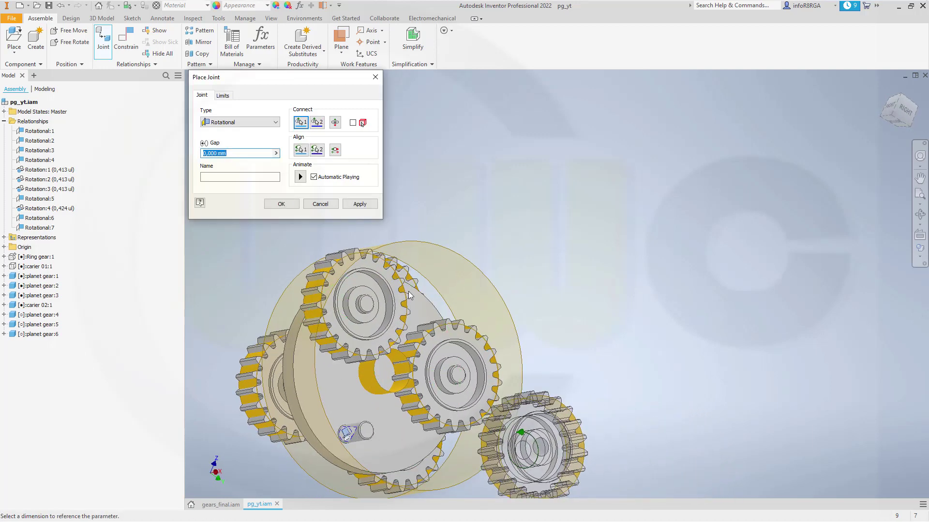
{"action": "left_click", "coordinate": [288, 205]}
Add a Rotation motion constraint with the reverse solution between the ring gear's translucent pitch cylinder and the right-hand front planet gear's pitch surface.
{"action": "middle_click_drag", "start_coordinate": [288, 205], "coordinate": [408, 215], "text": "shift"}
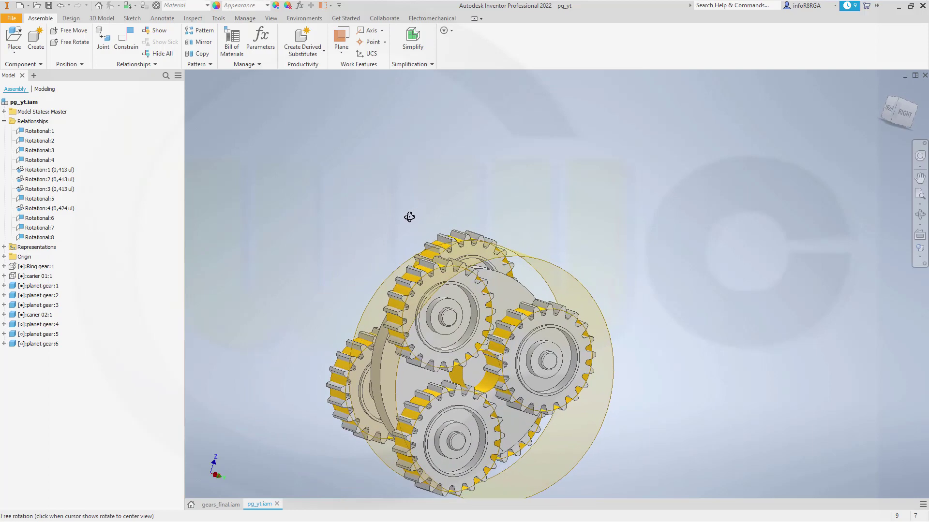
{"action": "scroll", "coordinate": [669, 382], "scroll_direction": "up", "scroll_amount": 3}
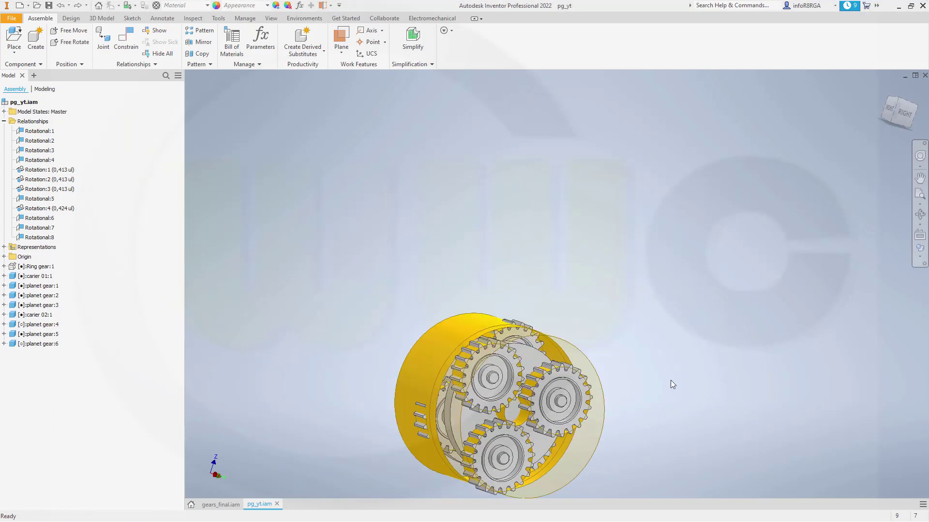
{"action": "middle_click_drag", "start_coordinate": [617, 441], "coordinate": [654, 353]}
{"action": "scroll", "coordinate": [643, 307], "scroll_direction": "down", "scroll_amount": 4}
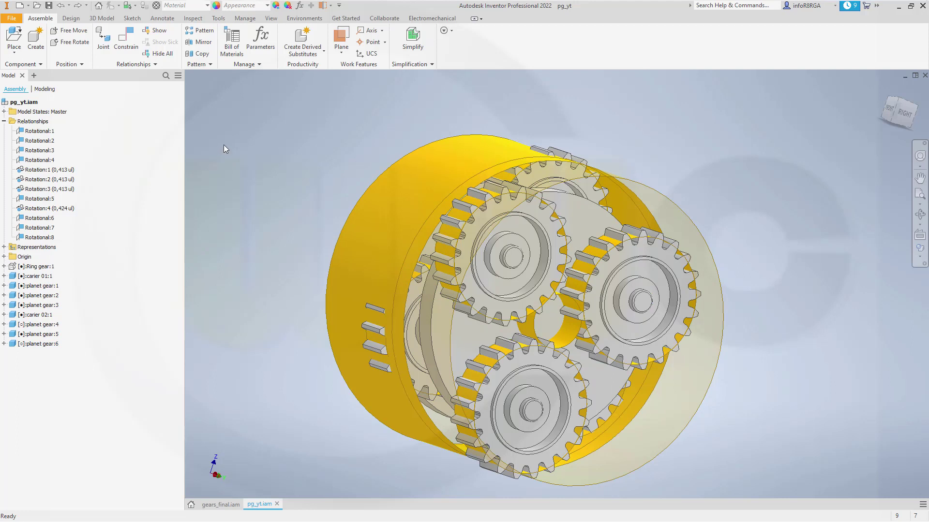
{"action": "left_click", "coordinate": [129, 40]}
{"action": "left_click", "coordinate": [229, 94]}
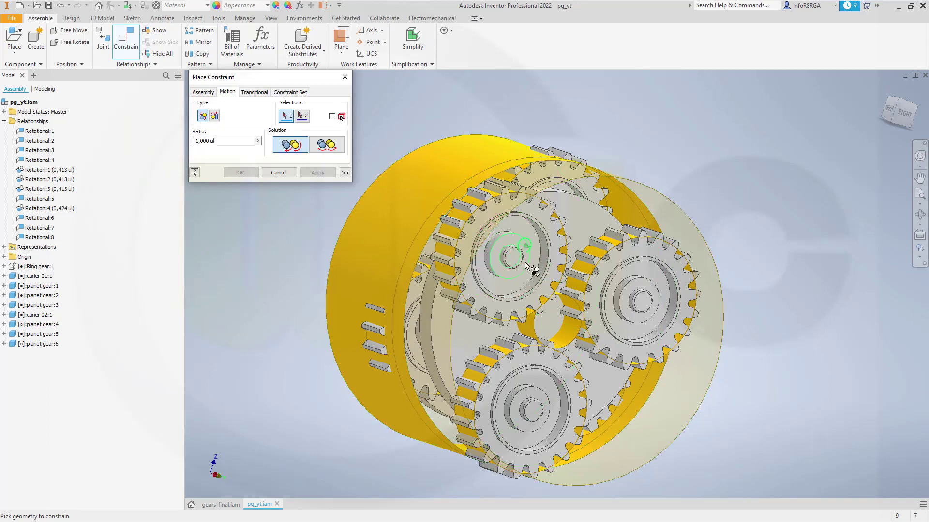
{"action": "left_click", "coordinate": [326, 145]}
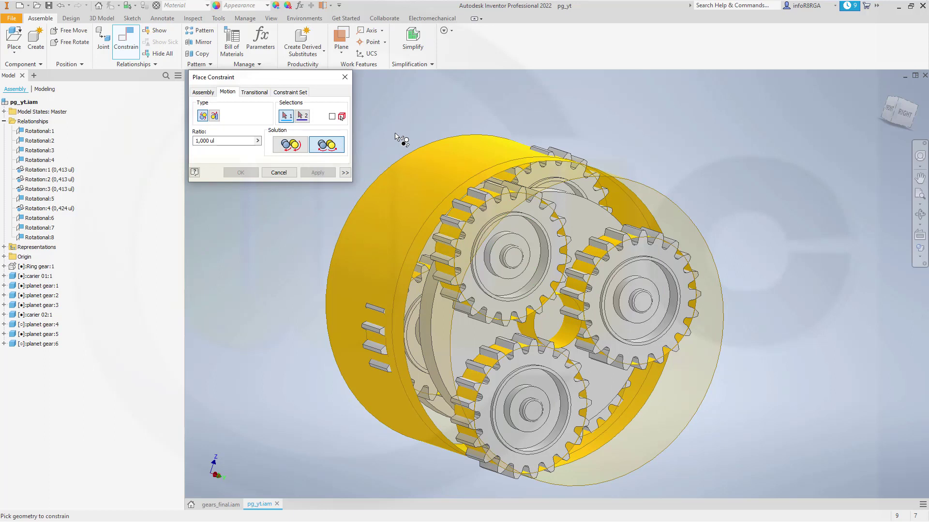
{"action": "left_click", "coordinate": [706, 246]}
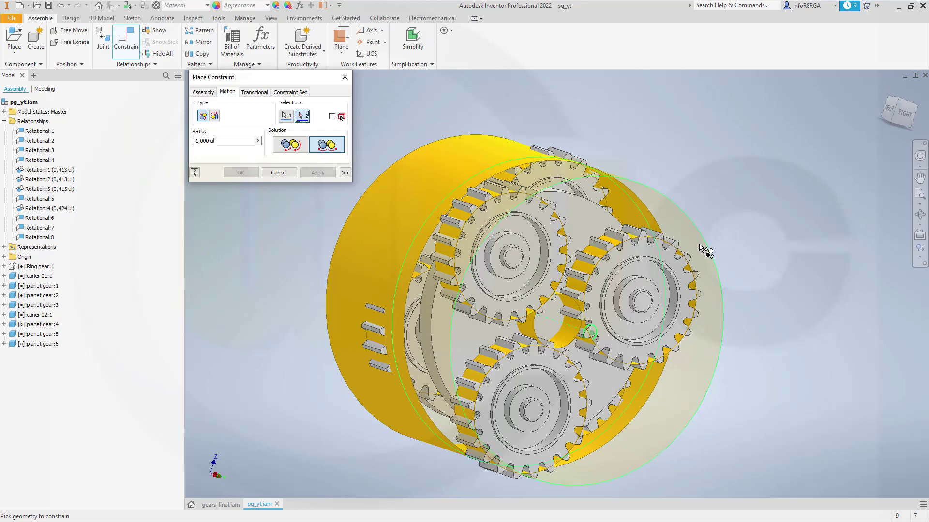
{"action": "left_click", "coordinate": [595, 251]}
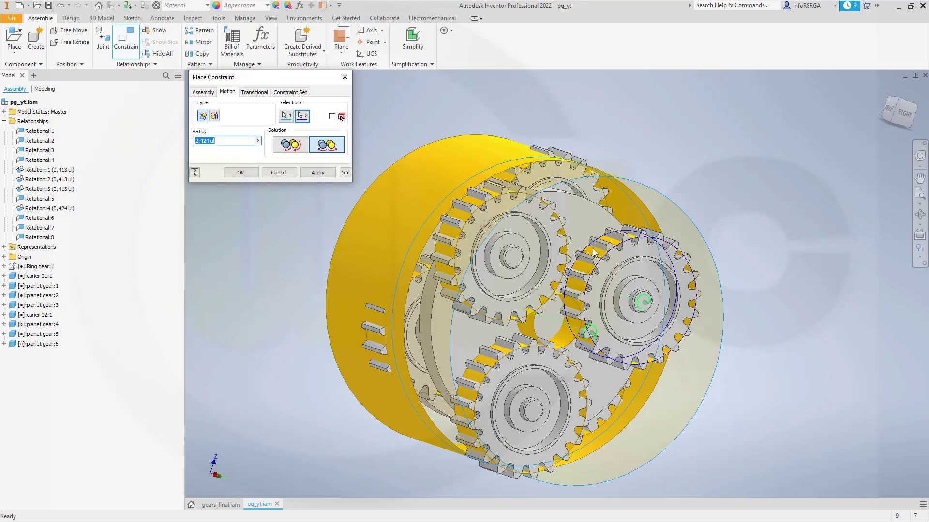
{"action": "left_click", "coordinate": [317, 173]}
Add matching reverse Rotation constraints from the ring gear's pitch cylinder to the pitch surfaces of the lower and upper front planet gears.
{"action": "left_click", "coordinate": [693, 236]}
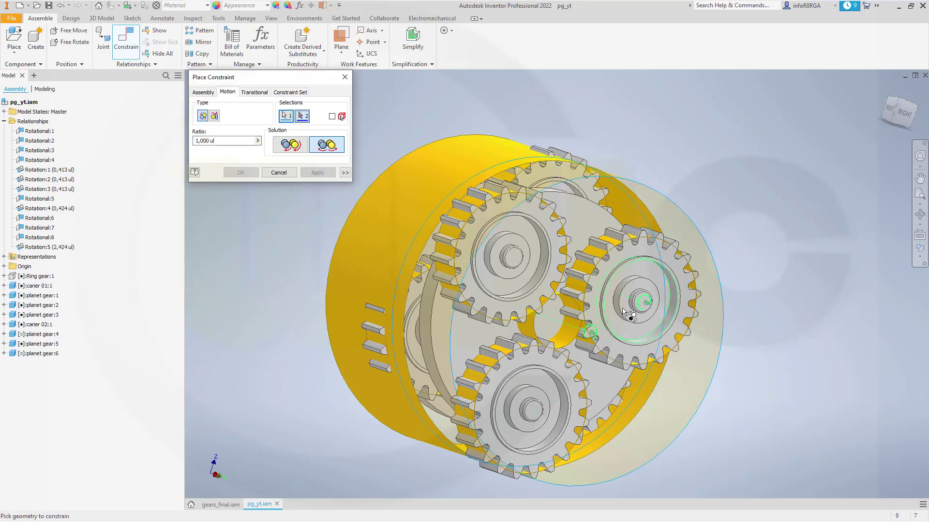
{"action": "left_click", "coordinate": [485, 363]}
{"action": "left_click", "coordinate": [321, 173]}
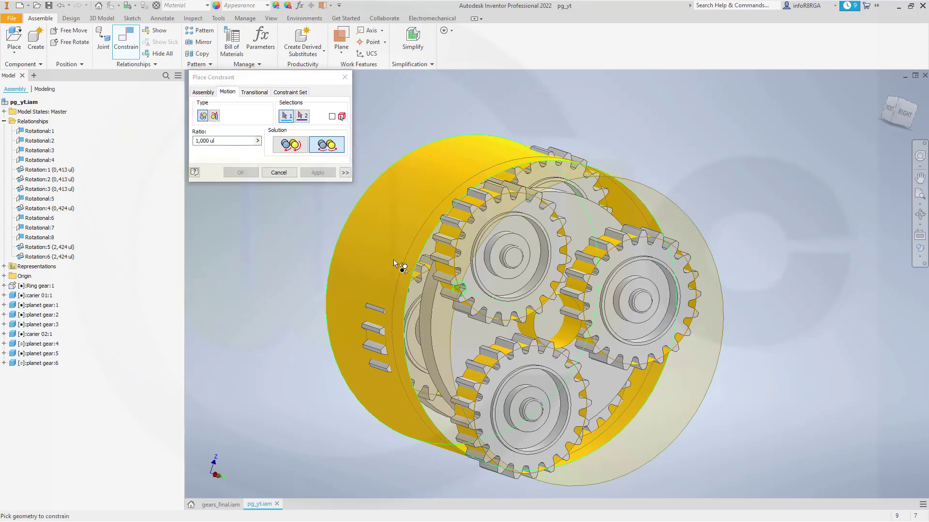
{"action": "left_click", "coordinate": [714, 363]}
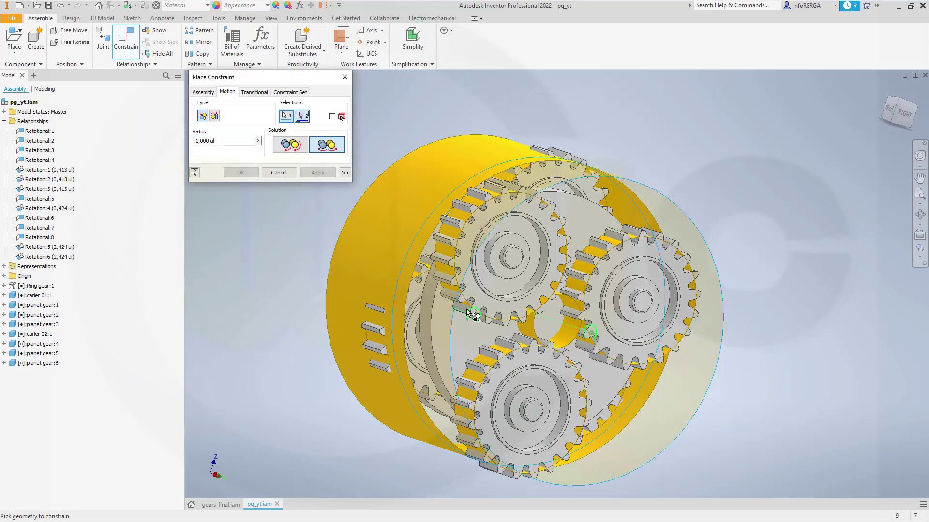
{"action": "middle_click_drag", "start_coordinate": [522, 328], "coordinate": [477, 247], "text": "shift"}
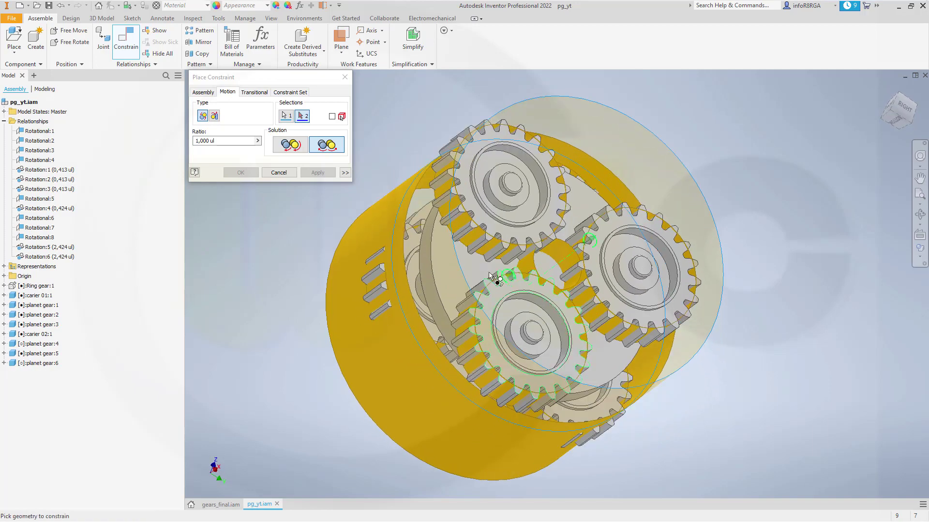
{"action": "left_click", "coordinate": [473, 242]}
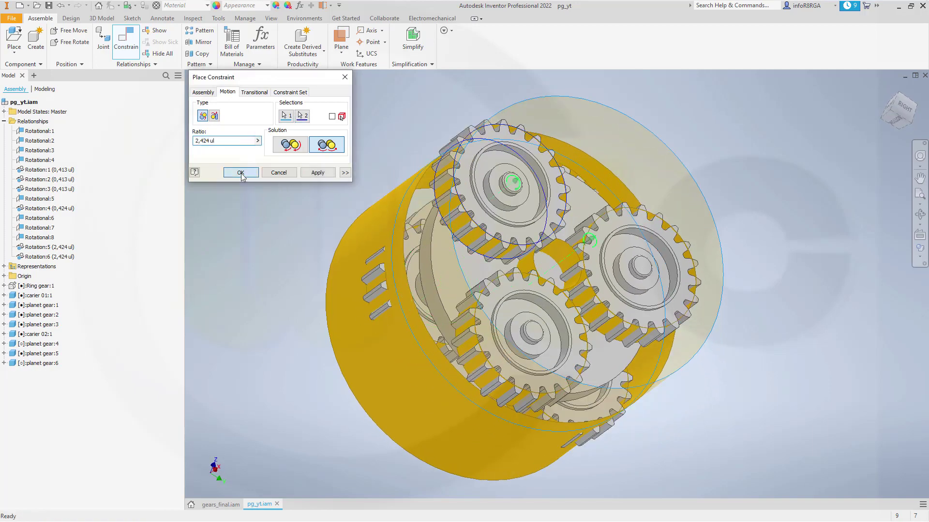
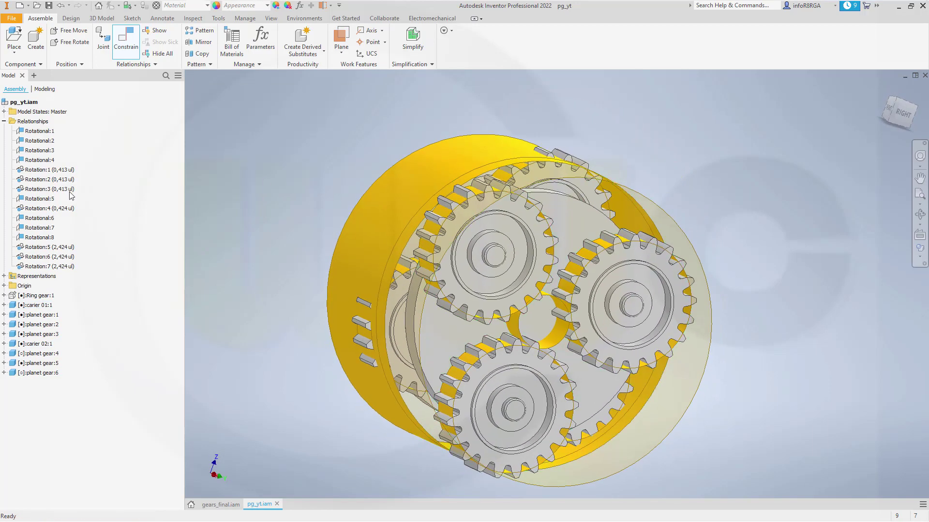
Play the Rotational:1 drive to check the motion of both planet stages, stop it, rewind to the start and cancel.
{"action": "right_click", "coordinate": [46, 132]}
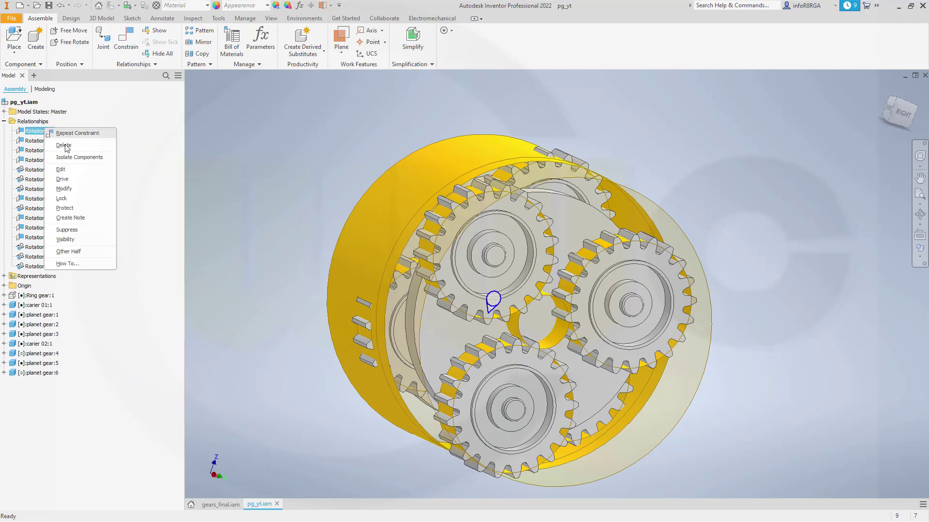
{"action": "left_click", "coordinate": [58, 179]}
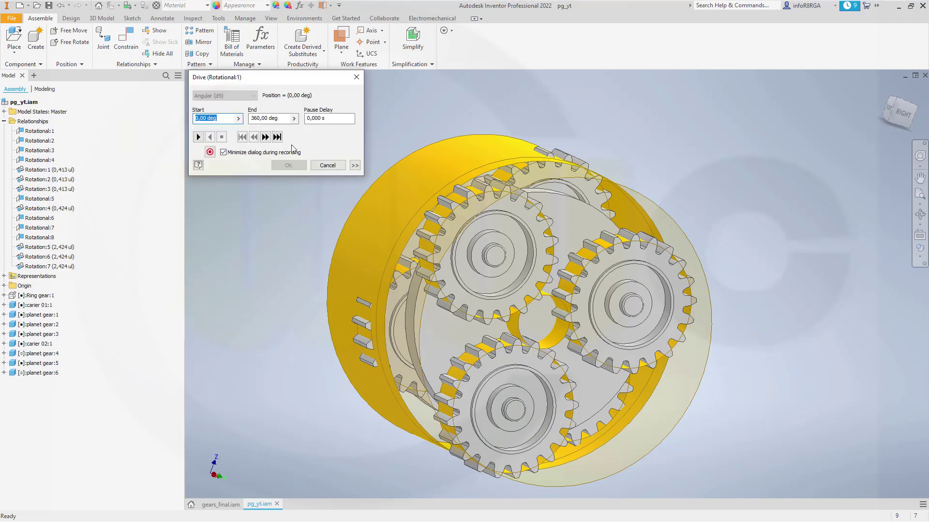
{"action": "left_click", "coordinate": [355, 165]}
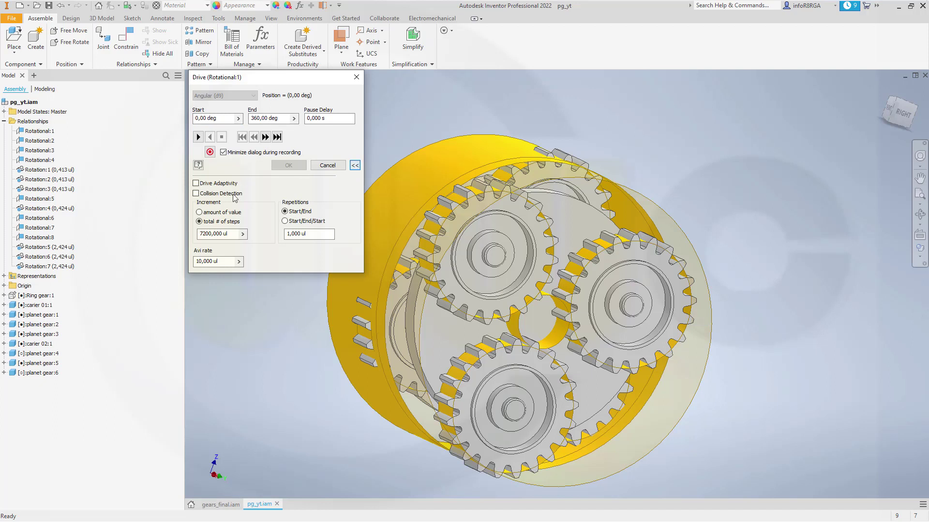
{"action": "left_click", "coordinate": [198, 137]}
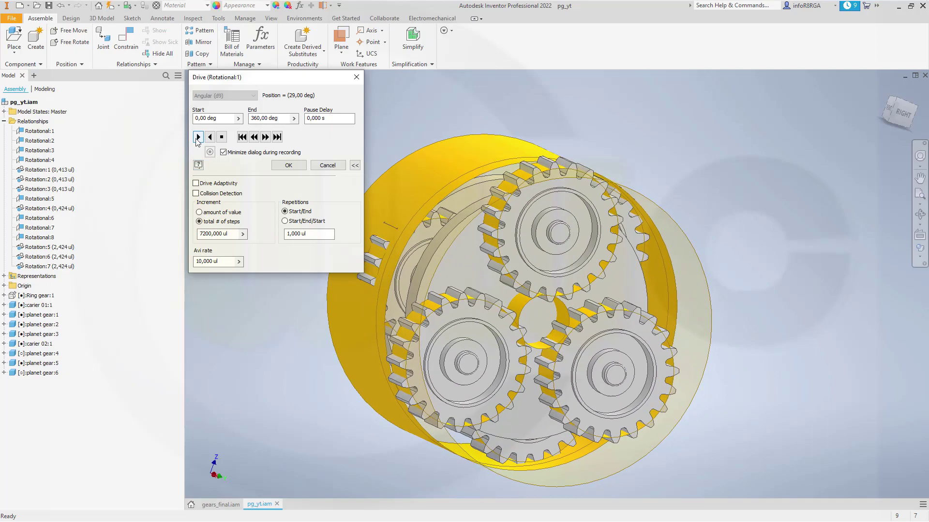
{"action": "left_click", "coordinate": [221, 137]}
{"action": "left_click", "coordinate": [242, 137]}
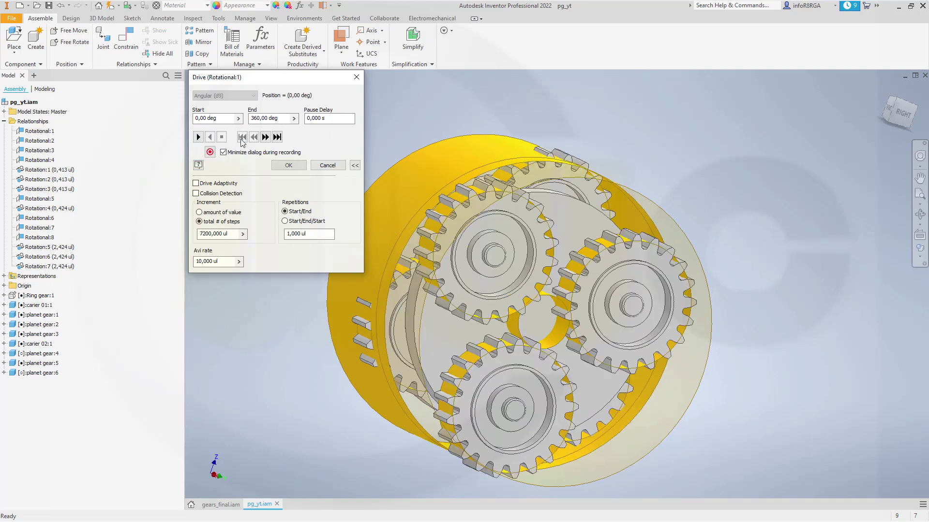
{"action": "left_click", "coordinate": [320, 167]}
Place one instance of the sun gear component in free space beside the gear assembly.
{"action": "key", "text": "F2"}
{"action": "mouse_move", "coordinate": [296, 222]}
{"action": "left_mouse_down"}
{"action": "mouse_move", "coordinate": [320, 208]}
{"action": "mouse_move", "coordinate": [297, 219]}
{"action": "mouse_move", "coordinate": [284, 212]}
{"action": "left_mouse_up"}
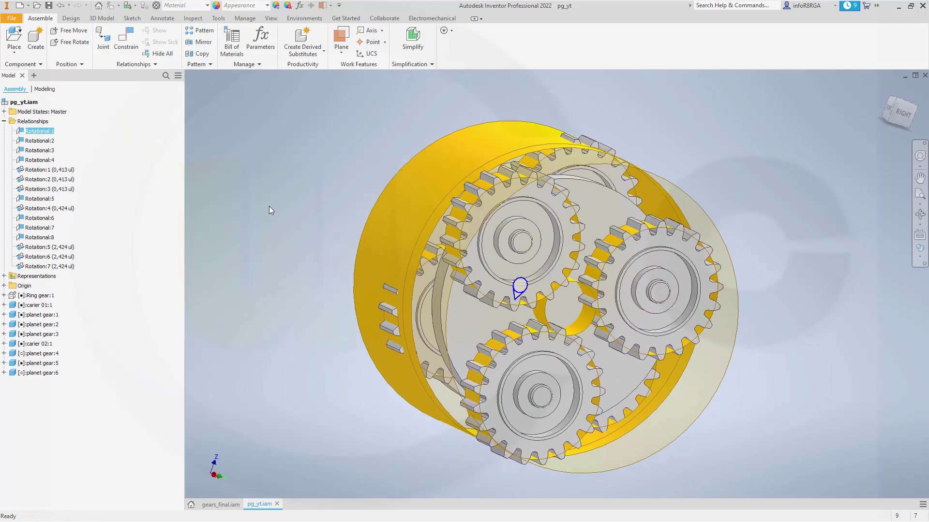
{"action": "left_click", "coordinate": [15, 39]}
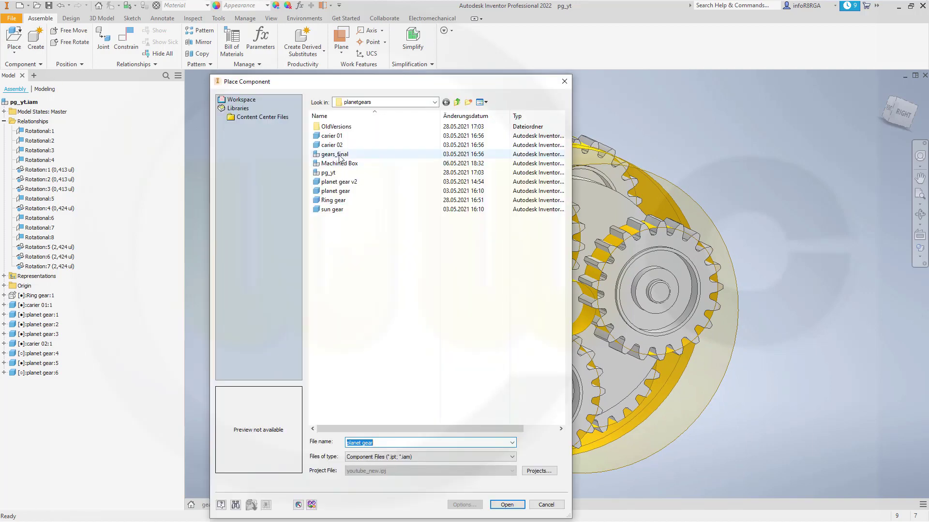
{"action": "left_click", "coordinate": [339, 209]}
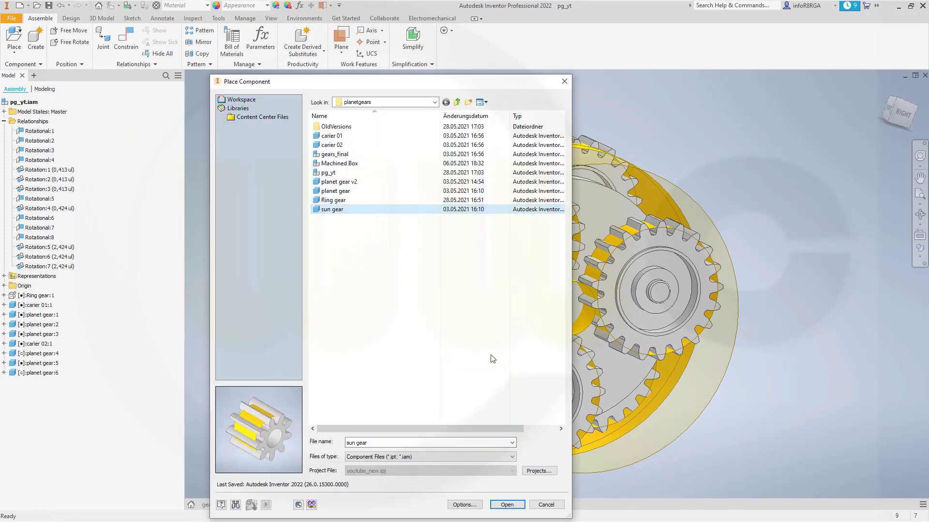
{"action": "left_click", "coordinate": [506, 504]}
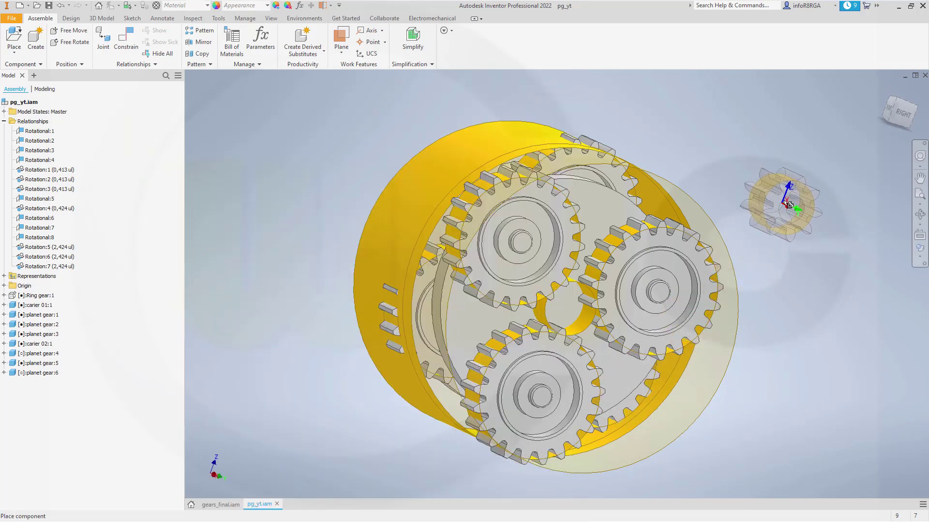
{"action": "left_click", "coordinate": [793, 198]}
{"action": "key", "text": "Escape"}
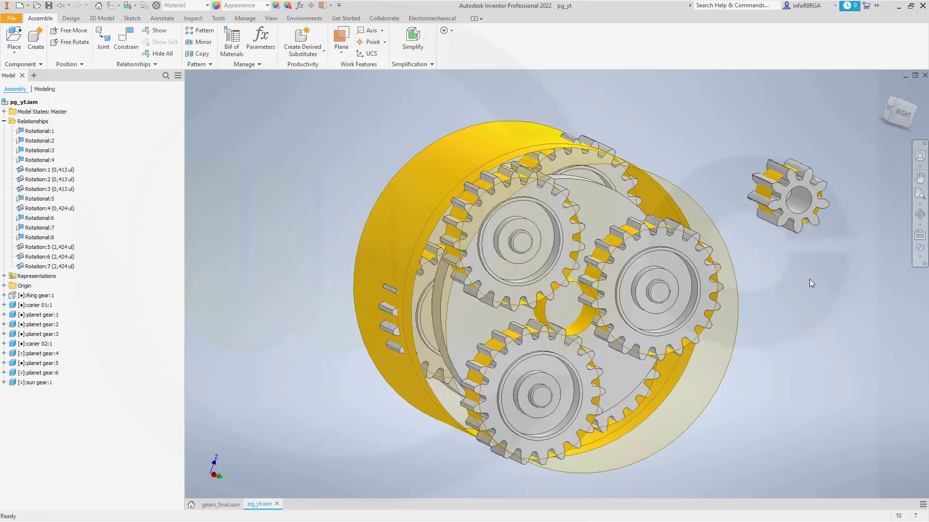
Measure the yellow cylindrical opening at the centre between the front planet gears, then close the measurement.
{"action": "middle_click_drag", "start_coordinate": [776, 274], "coordinate": [667, 281], "text": "shift"}
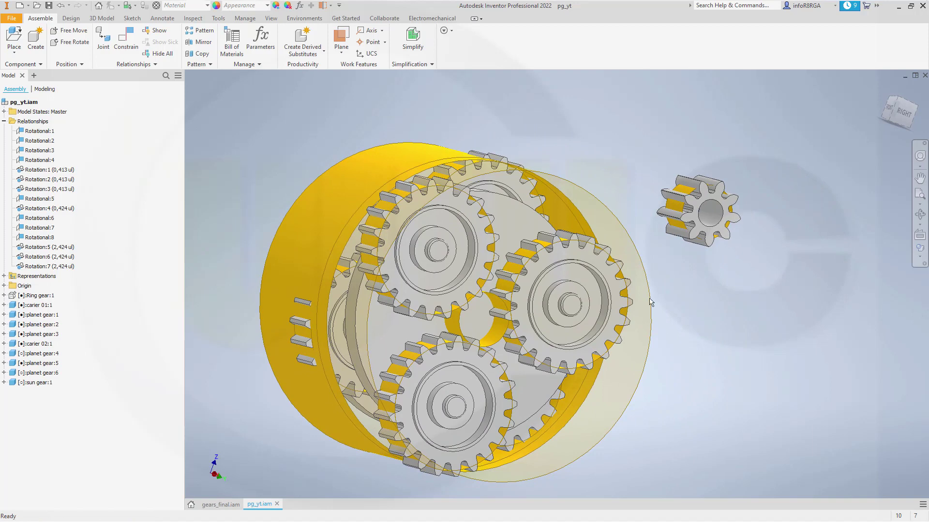
{"action": "scroll", "coordinate": [529, 394], "scroll_direction": "down", "scroll_amount": 5}
{"action": "scroll", "coordinate": [530, 289], "scroll_direction": "up", "scroll_amount": 5}
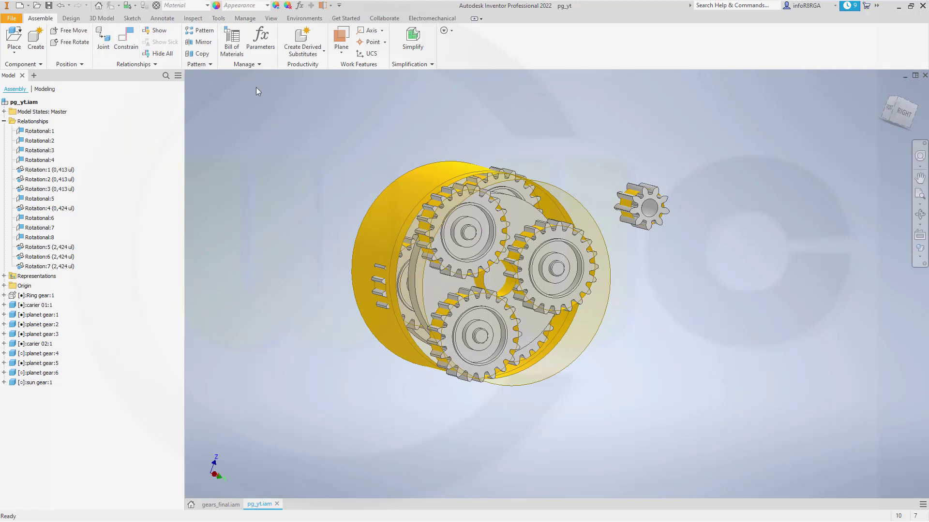
{"action": "left_click", "coordinate": [196, 22]}
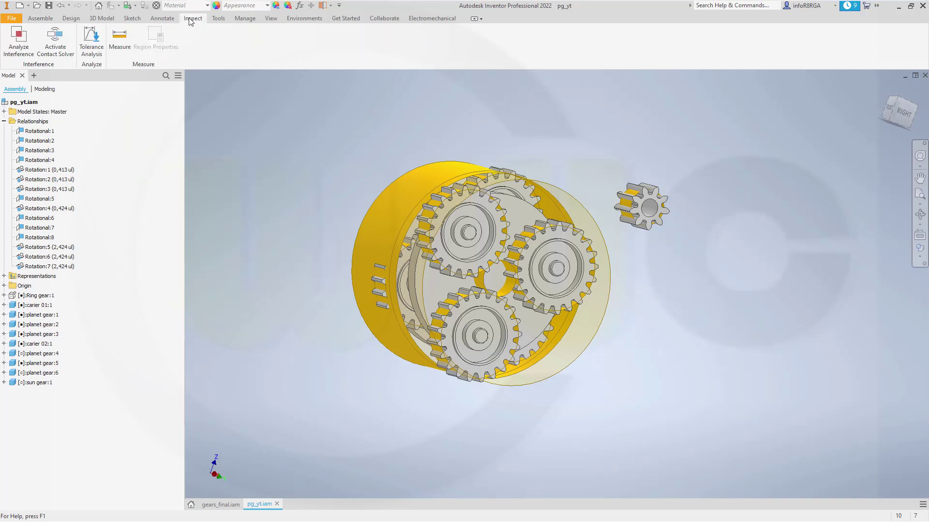
{"action": "left_click", "coordinate": [119, 36]}
{"action": "scroll", "coordinate": [471, 292], "scroll_direction": "up", "scroll_amount": 5}
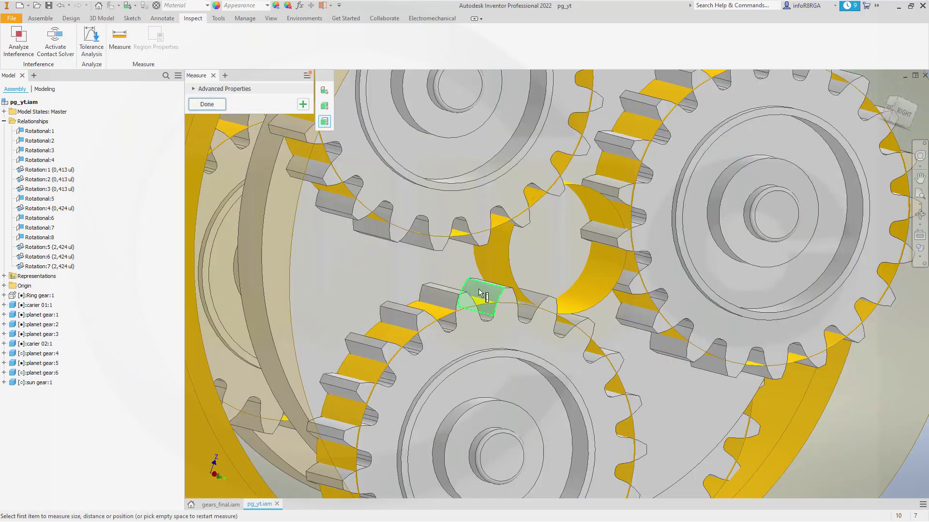
{"action": "left_click", "coordinate": [508, 265]}
{"action": "scroll", "coordinate": [509, 266], "scroll_direction": "down", "scroll_amount": 8}
{"action": "key", "text": "Escape"}
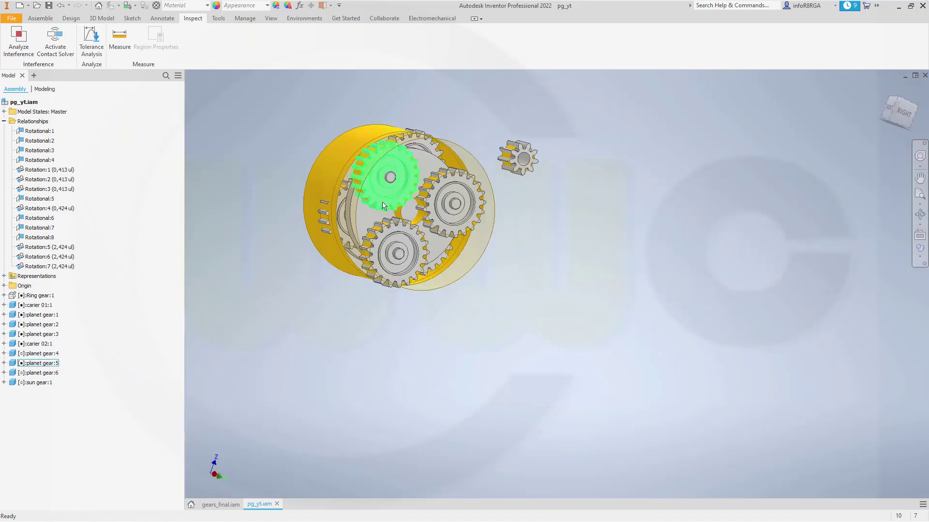
Measure the diameter of the loose sun gear's yellow pitch cylinder.
{"action": "scroll", "coordinate": [383, 205], "scroll_direction": "down", "scroll_amount": 4}
{"action": "scroll", "coordinate": [421, 200], "scroll_direction": "up", "scroll_amount": 10}
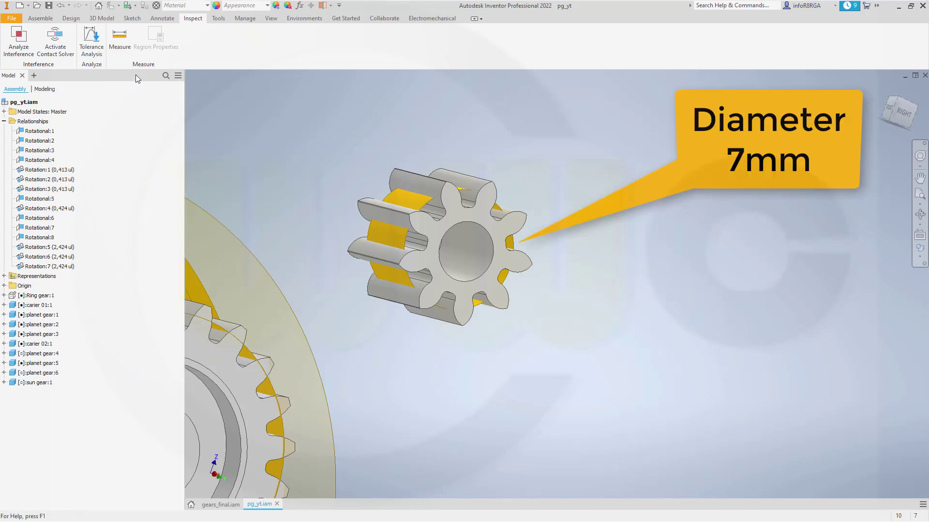
{"action": "left_click", "coordinate": [119, 36]}
{"action": "left_click", "coordinate": [403, 241]}
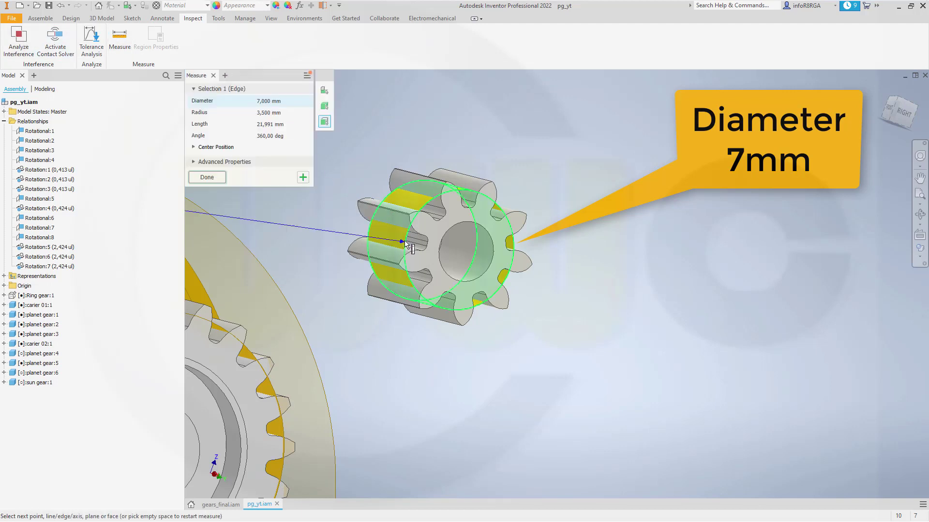
{"action": "key", "text": "Escape"}
{"action": "scroll", "coordinate": [239, 194], "scroll_direction": "down", "scroll_amount": 4}
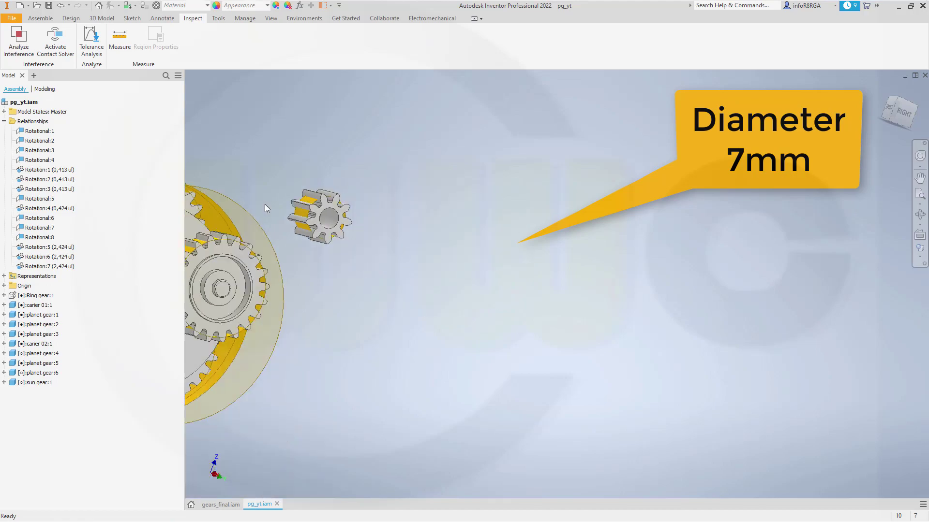
{"action": "scroll", "coordinate": [291, 210], "scroll_direction": "down", "scroll_amount": 3}
{"action": "middle_click_drag", "start_coordinate": [460, 222], "coordinate": [293, 259], "text": "shift"}
{"action": "middle_click_drag", "start_coordinate": [254, 186], "coordinate": [397, 204], "text": "shift"}
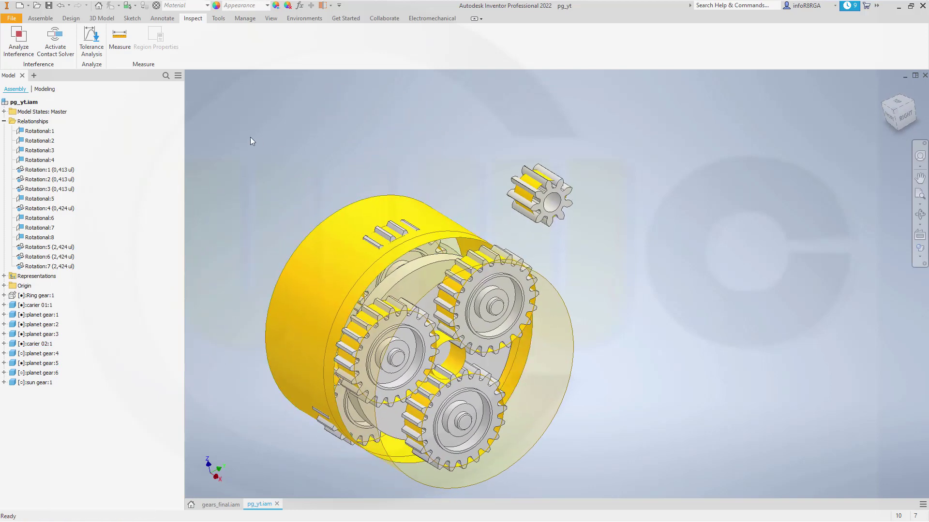
{"action": "left_click", "coordinate": [41, 18]}
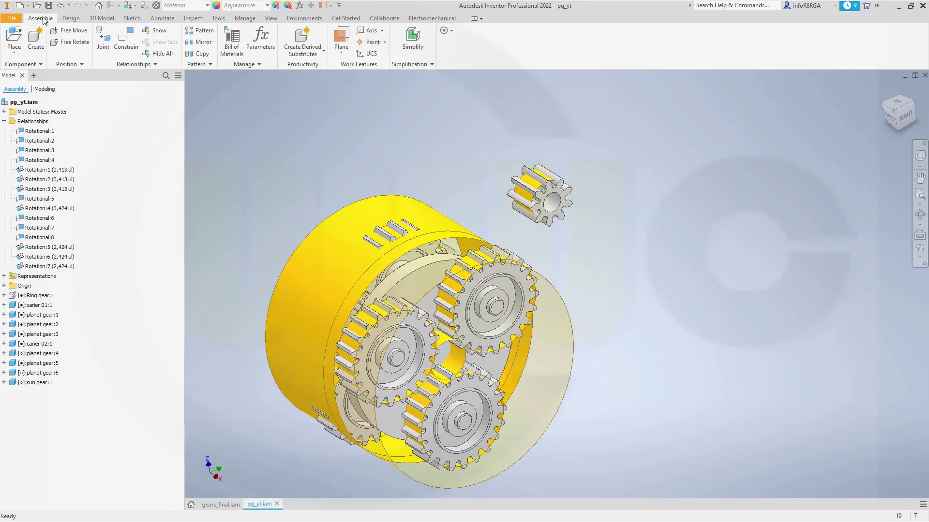
{"action": "left_click", "coordinate": [104, 41]}
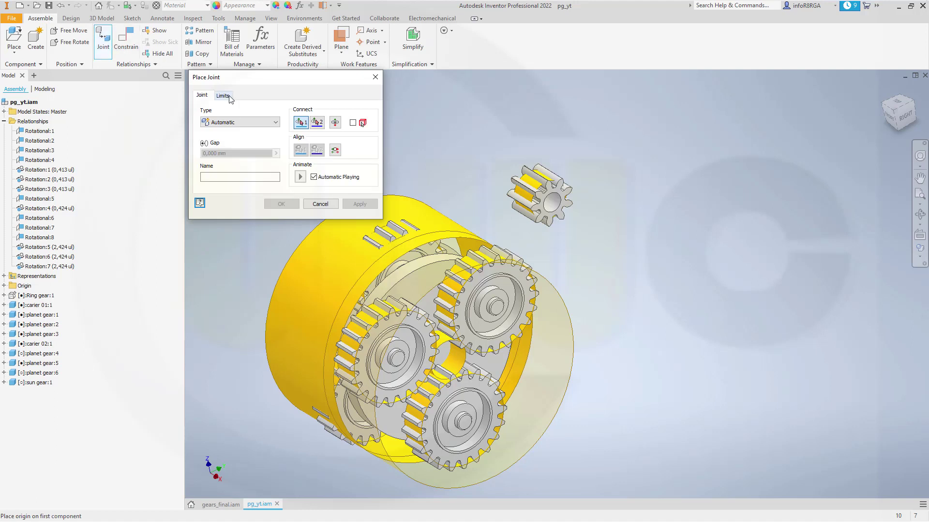
{"action": "left_click", "coordinate": [267, 126]}
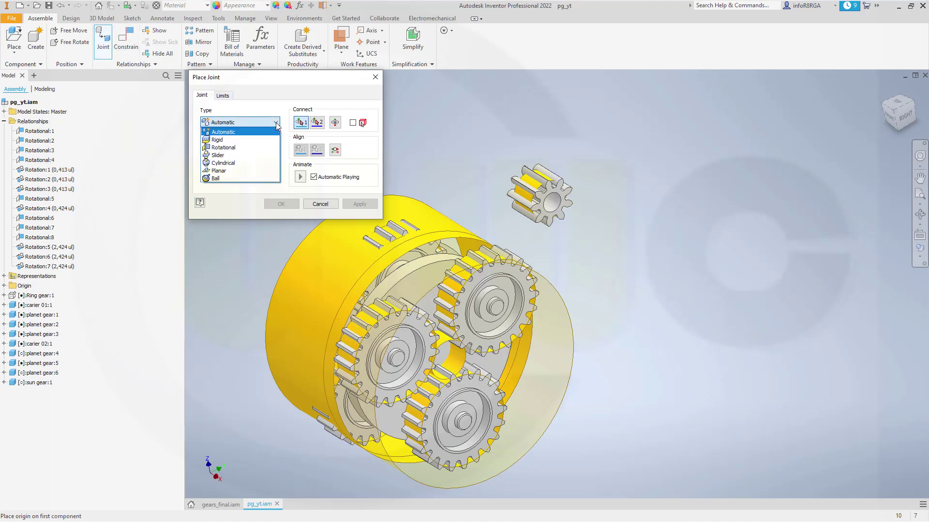
{"action": "left_click", "coordinate": [249, 143]}
{"action": "middle_click_drag", "start_coordinate": [535, 303], "coordinate": [553, 328], "text": "shift"}
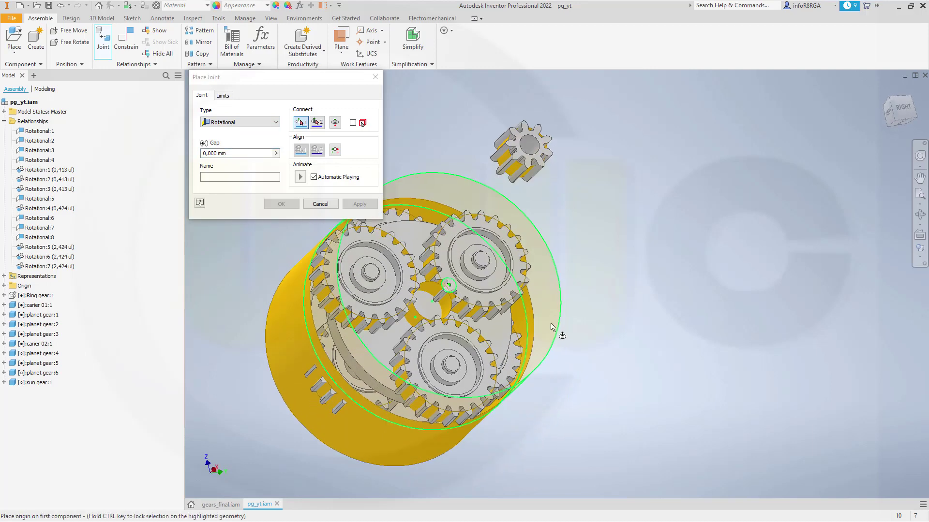
{"action": "left_click", "coordinate": [512, 340]}
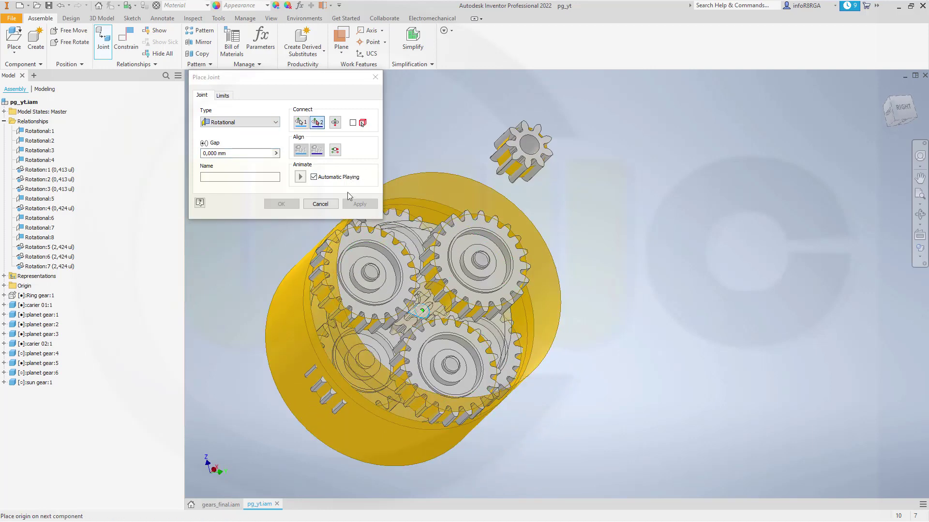
{"action": "left_click", "coordinate": [320, 205]}
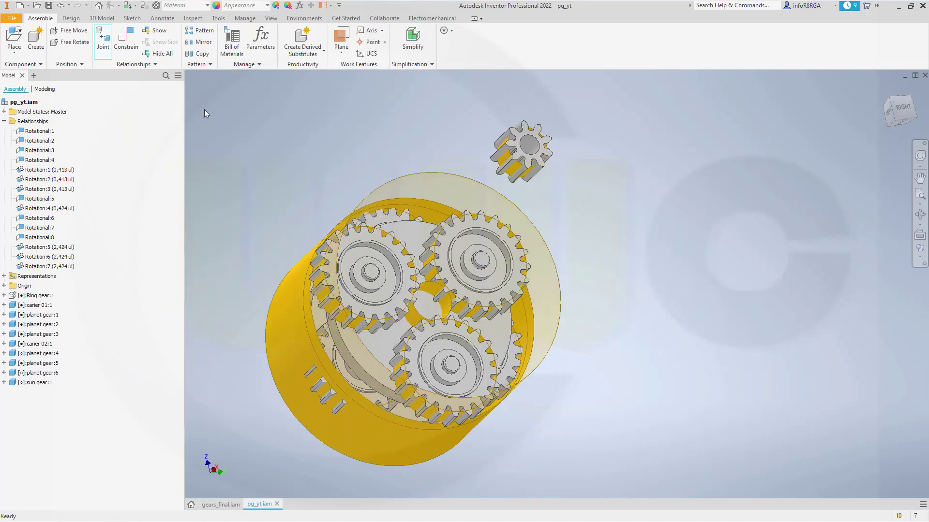
Add a Rotational joint with a 0 mm gap between the sun gear's rear pitch circle and the centre of the front carrier.
{"action": "left_click", "coordinate": [103, 38]}
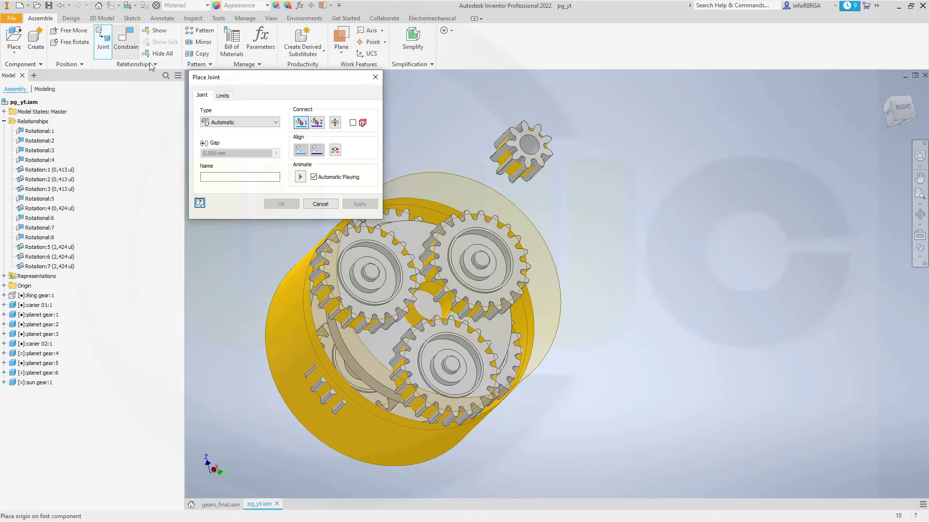
{"action": "left_click", "coordinate": [266, 123]}
{"action": "left_click", "coordinate": [223, 147]}
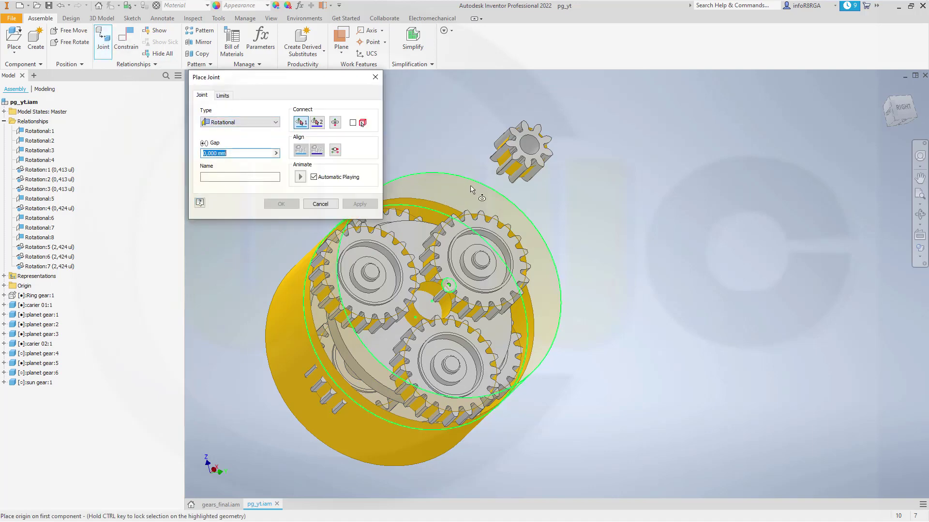
{"action": "scroll", "coordinate": [535, 197], "scroll_direction": "up", "scroll_amount": 5}
{"action": "scroll", "coordinate": [534, 197], "scroll_direction": "down", "scroll_amount": 5}
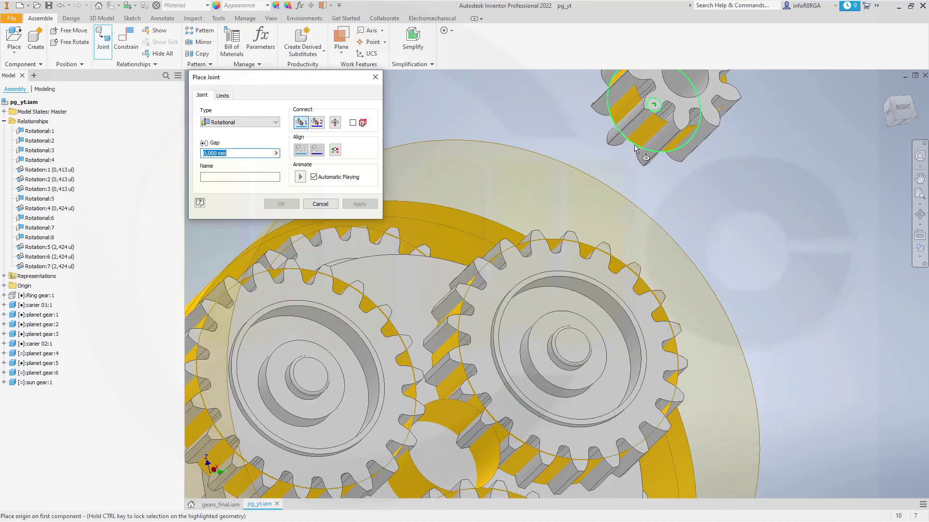
{"action": "left_click", "coordinate": [636, 148]}
{"action": "scroll", "coordinate": [694, 228], "scroll_direction": "up", "scroll_amount": 5}
{"action": "scroll", "coordinate": [694, 227], "scroll_direction": "down", "scroll_amount": 5}
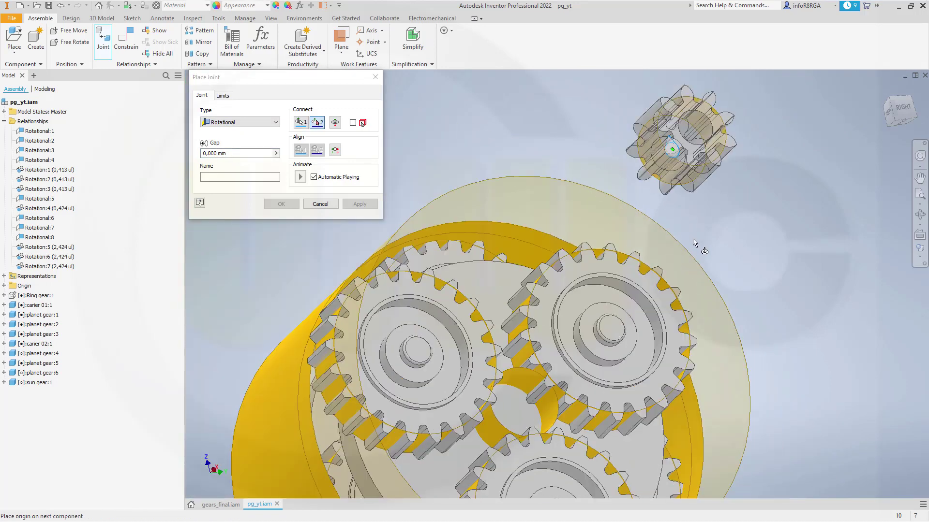
{"action": "left_click", "coordinate": [661, 457]}
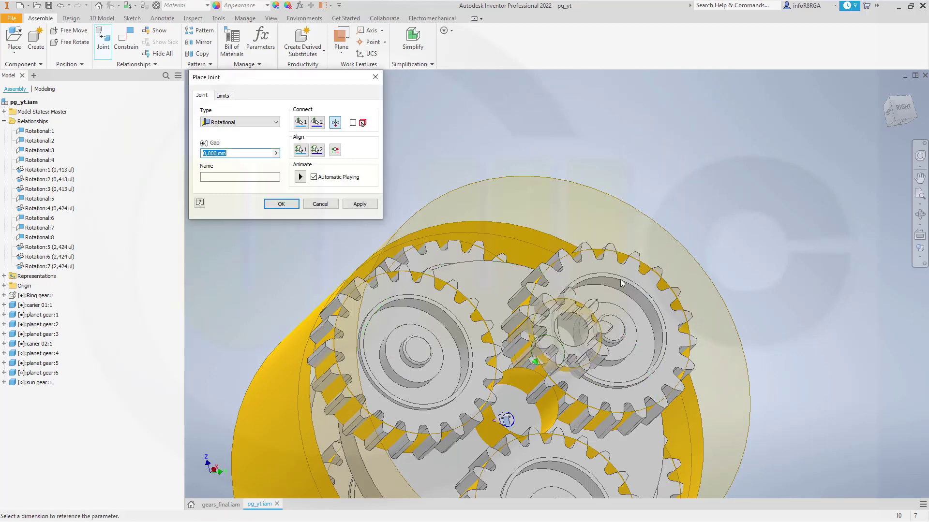
{"action": "left_click", "coordinate": [284, 205]}
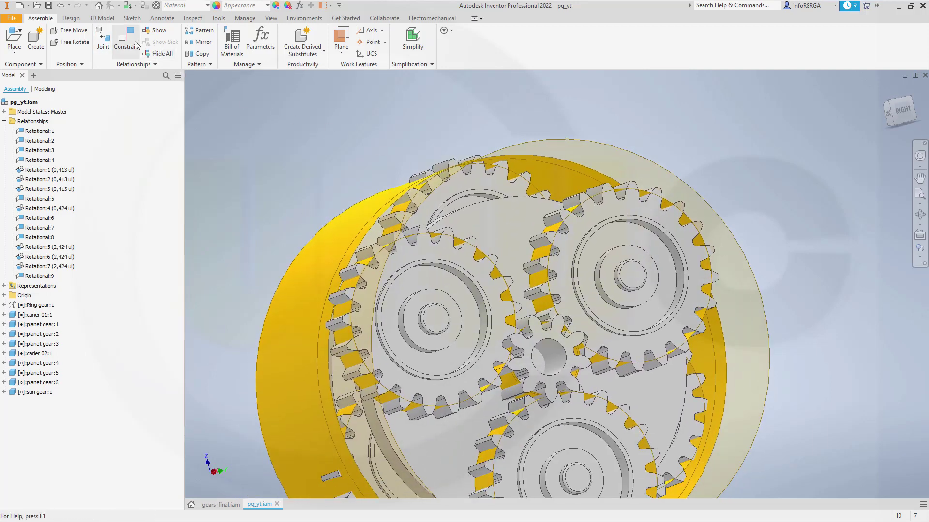
Add a Rotation motion constraint with the forward solution between the sun gear's pitch surface and the upper-right front planet gear's pitch surface.
{"action": "left_click", "coordinate": [137, 45]}
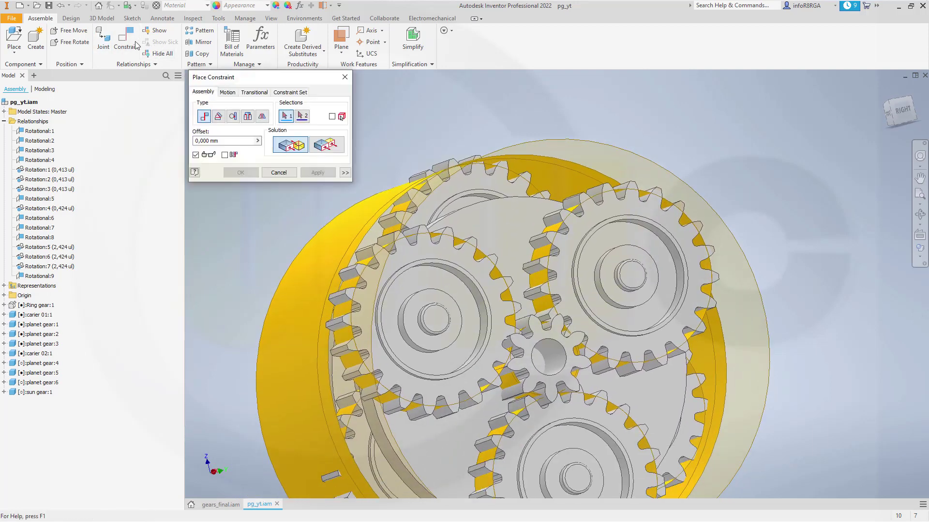
{"action": "left_click", "coordinate": [228, 92]}
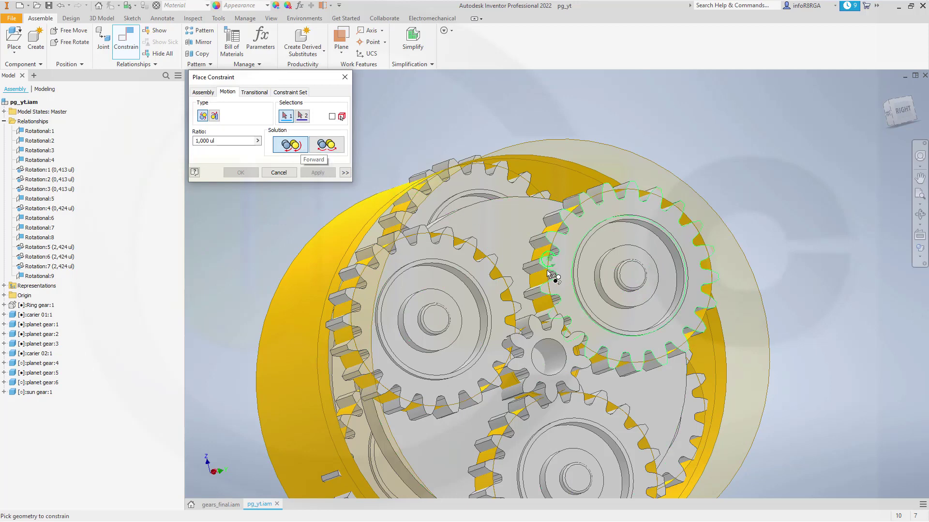
{"action": "left_click", "coordinate": [510, 386]}
{"action": "left_click", "coordinate": [541, 304]}
{"action": "left_click", "coordinate": [241, 173]}
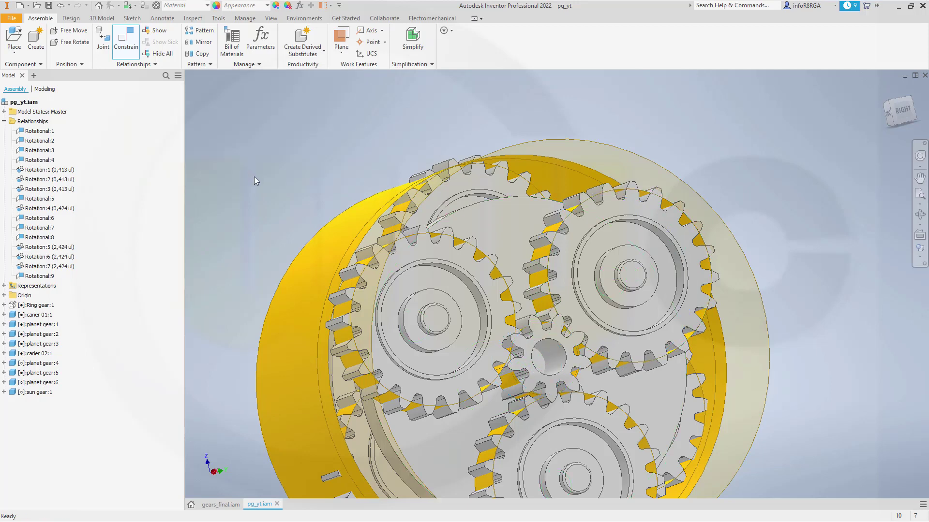
Play the Rotational:1 drive twice to check how the sun gear and planets turn, accepting the reached position each time.
{"action": "scroll", "coordinate": [304, 215], "scroll_direction": "down", "scroll_amount": 8}
{"action": "scroll", "coordinate": [301, 217], "scroll_direction": "up", "scroll_amount": 4}
{"action": "middle_click_drag", "start_coordinate": [297, 230], "coordinate": [381, 221]}
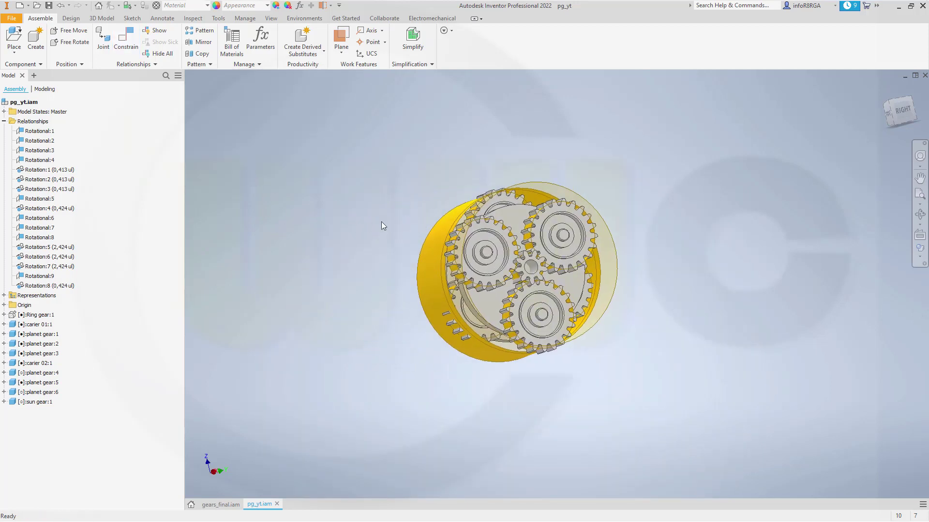
{"action": "right_click", "coordinate": [42, 133]}
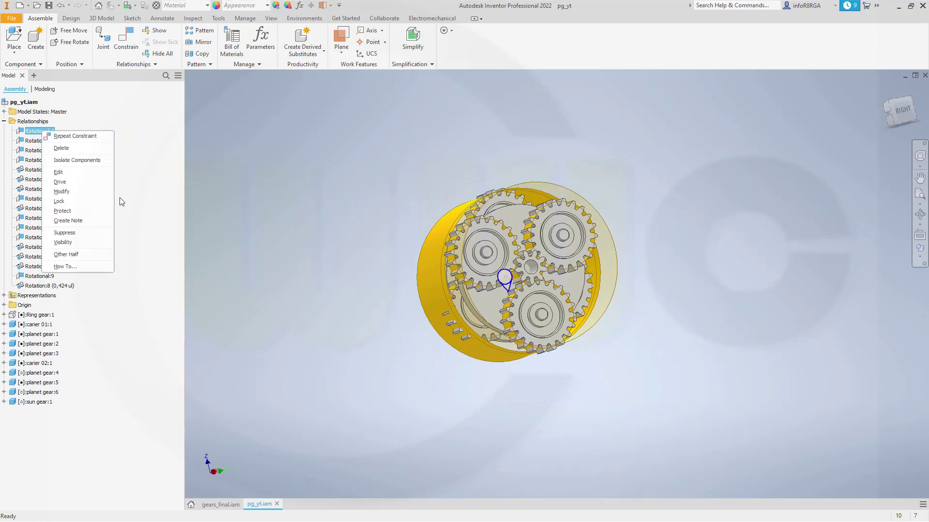
{"action": "left_click", "coordinate": [76, 182]}
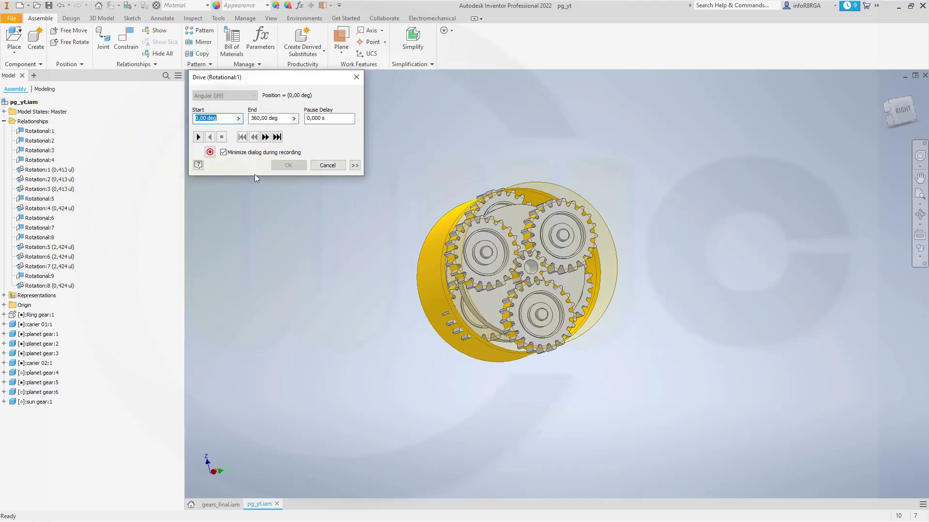
{"action": "left_click", "coordinate": [199, 138]}
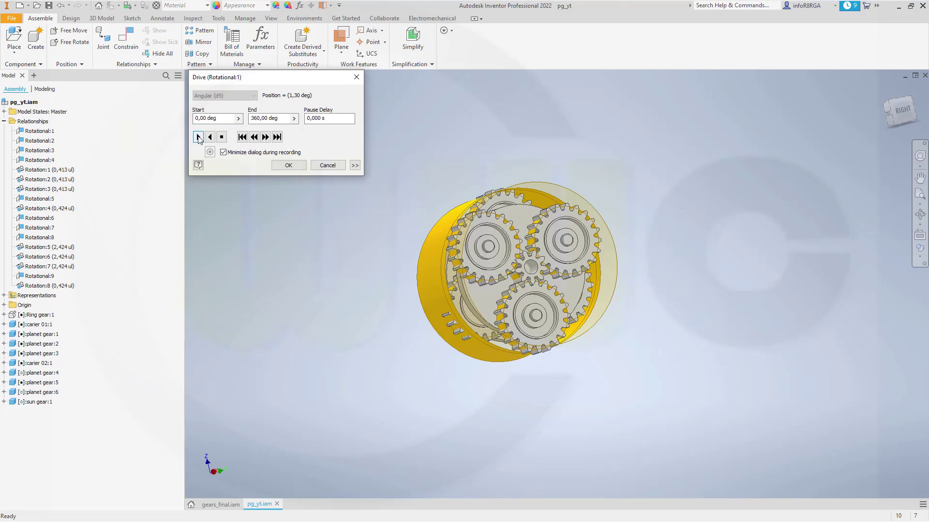
{"action": "left_click", "coordinate": [291, 166]}
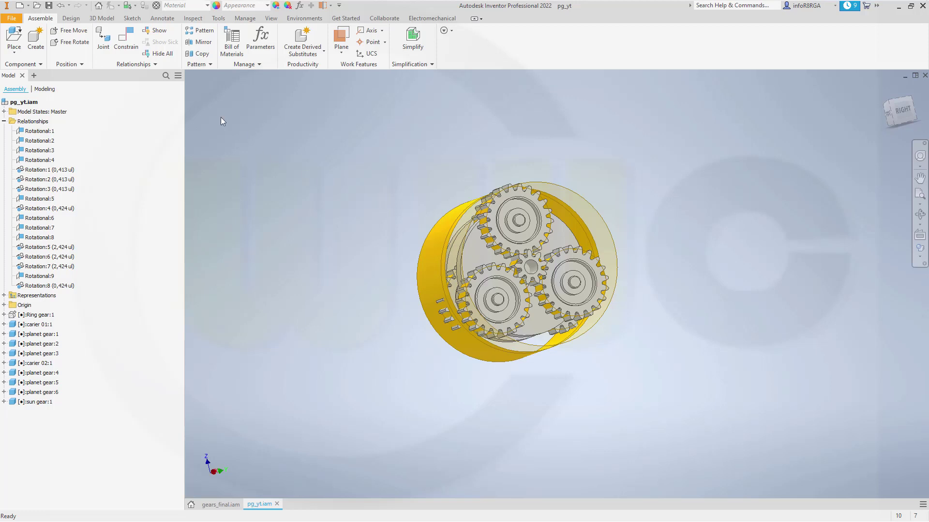
{"action": "right_click", "coordinate": [44, 134]}
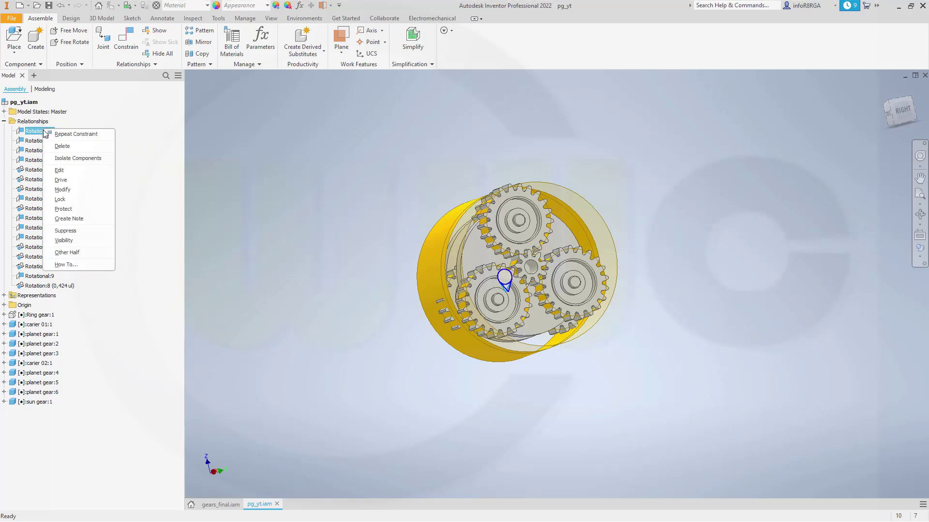
{"action": "left_click", "coordinate": [70, 180]}
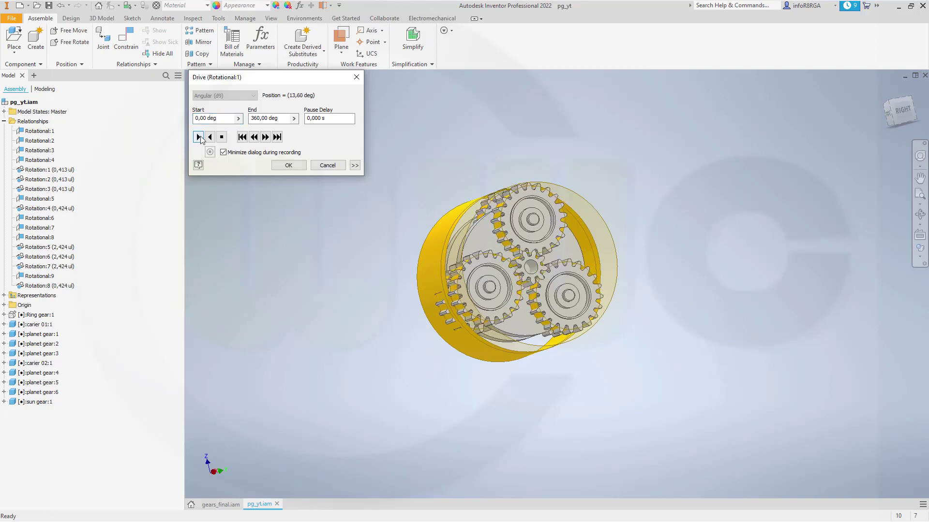
{"action": "left_click", "coordinate": [199, 137]}
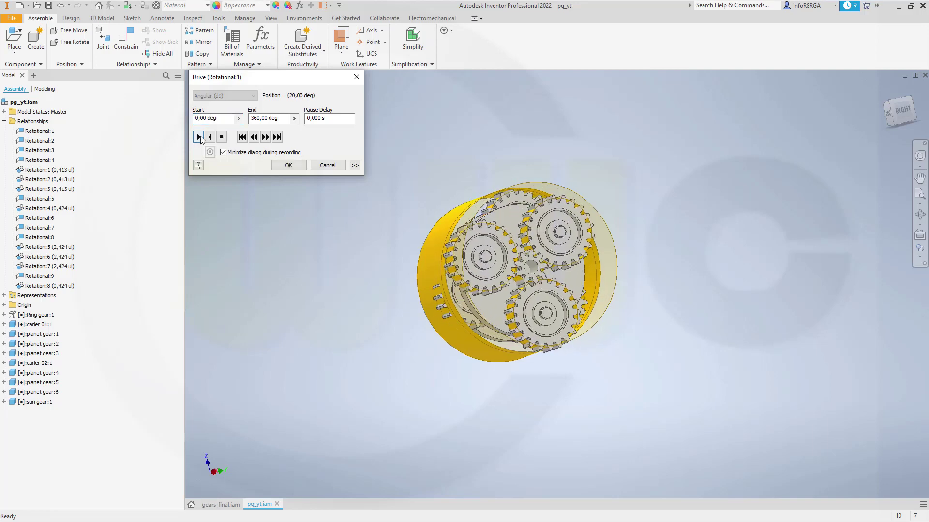
{"action": "left_click", "coordinate": [288, 166]}
Change the solution of the Rotation:8 motion constraint between the sun gear and planet gear to Reverse.
{"action": "right_click", "coordinate": [47, 285]}
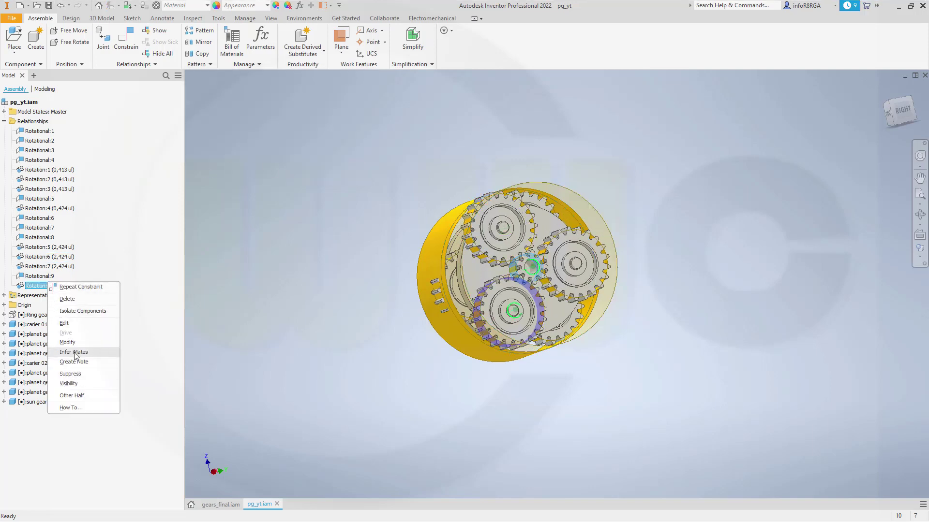
{"action": "left_click", "coordinate": [68, 324]}
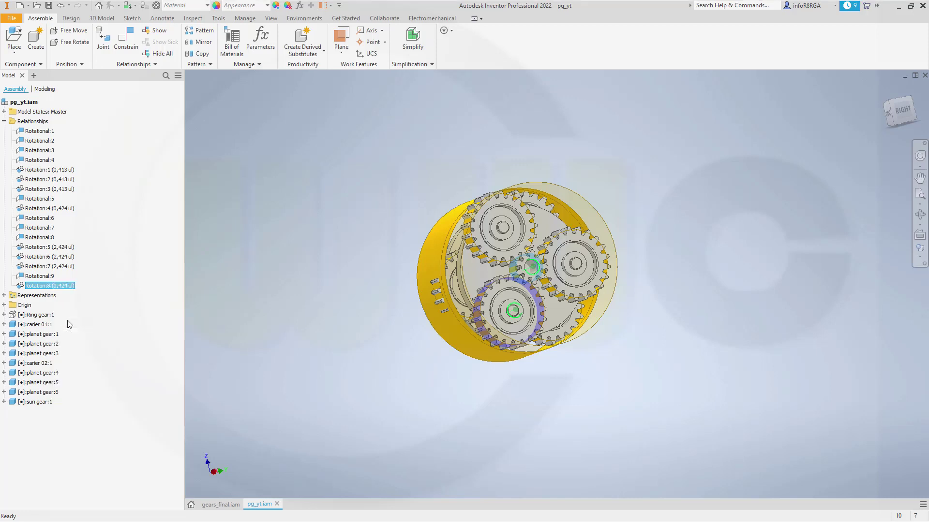
{"action": "left_click", "coordinate": [327, 147]}
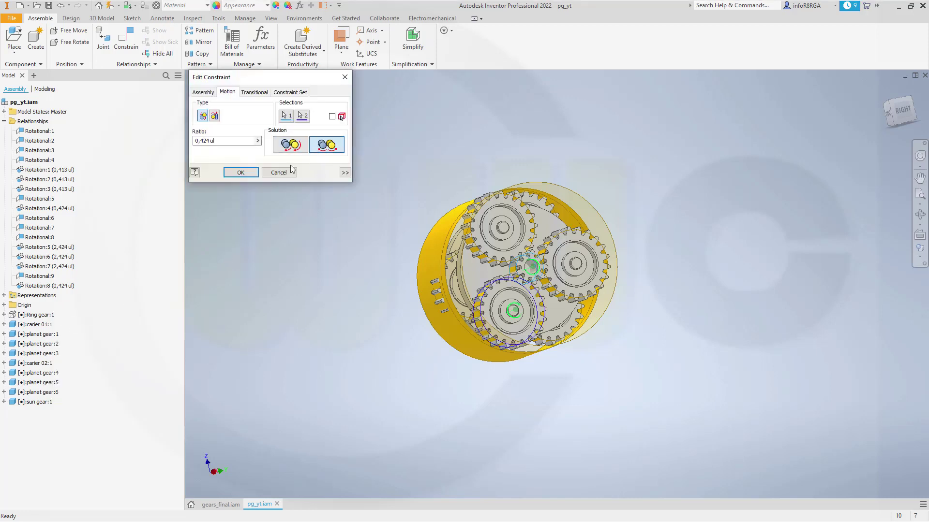
{"action": "left_click", "coordinate": [235, 173]}
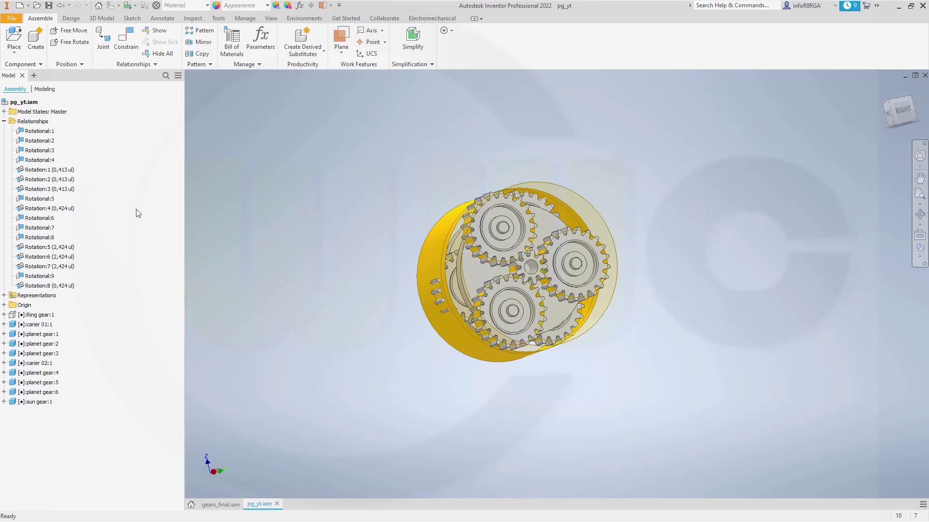
Play the Rotational:1 drive to check how the sun gear turns against the planets, and accept the reached position.
{"action": "left_click", "coordinate": [45, 131]}
{"action": "right_click", "coordinate": [45, 130]}
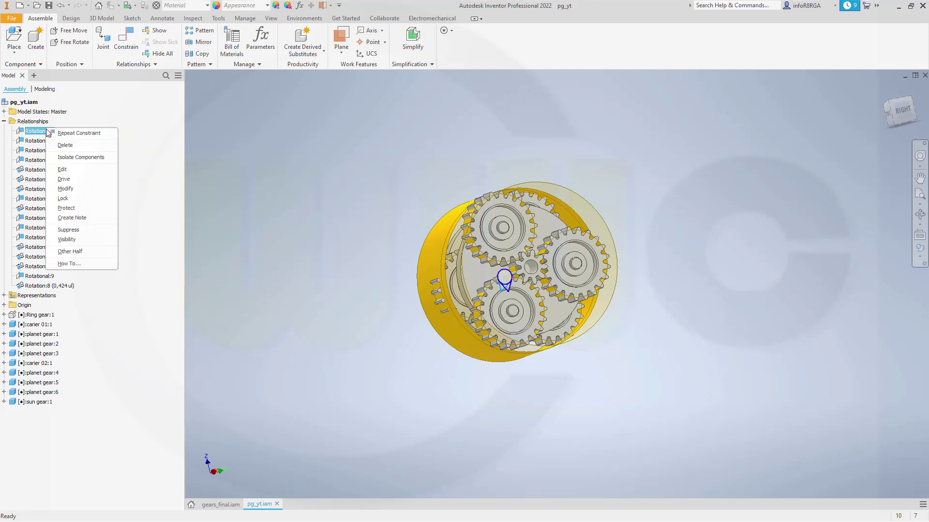
{"action": "left_click", "coordinate": [72, 178]}
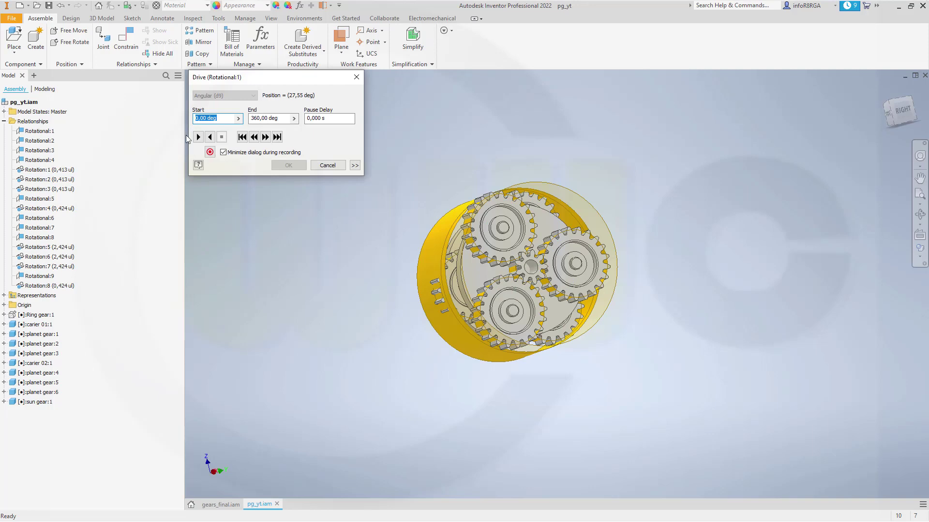
{"action": "left_click", "coordinate": [197, 137]}
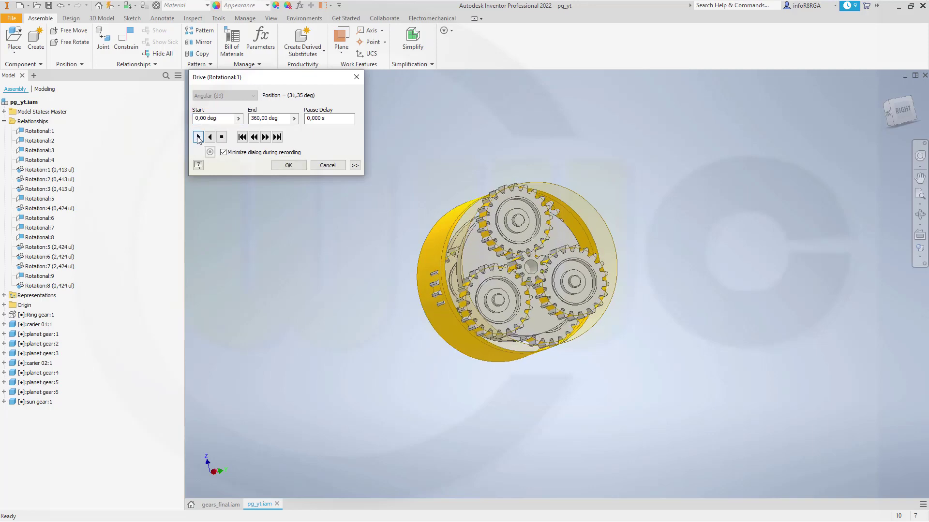
{"action": "left_click", "coordinate": [288, 165]}
Make the ring gear visible and hide all construction surfaces in the assembly.
{"action": "middle_click_drag", "start_coordinate": [283, 196], "coordinate": [342, 261], "text": "shift"}
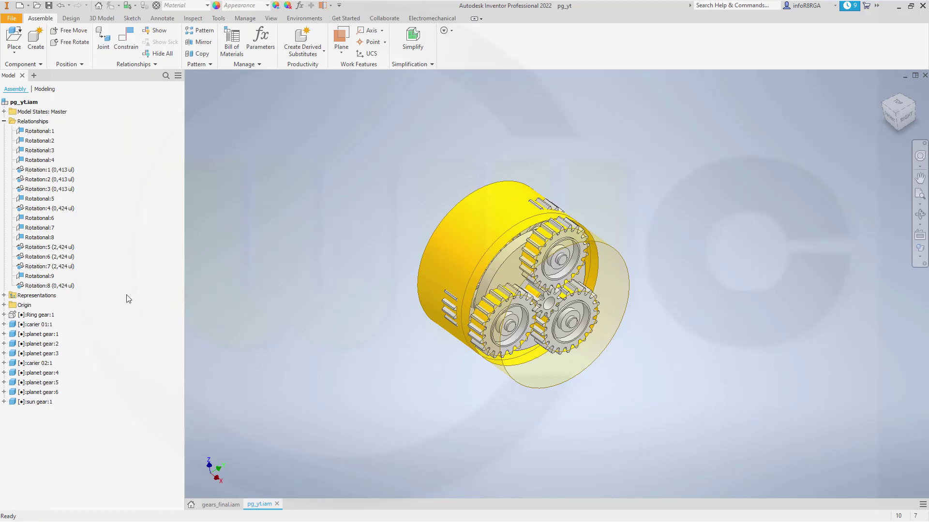
{"action": "right_click", "coordinate": [35, 318]}
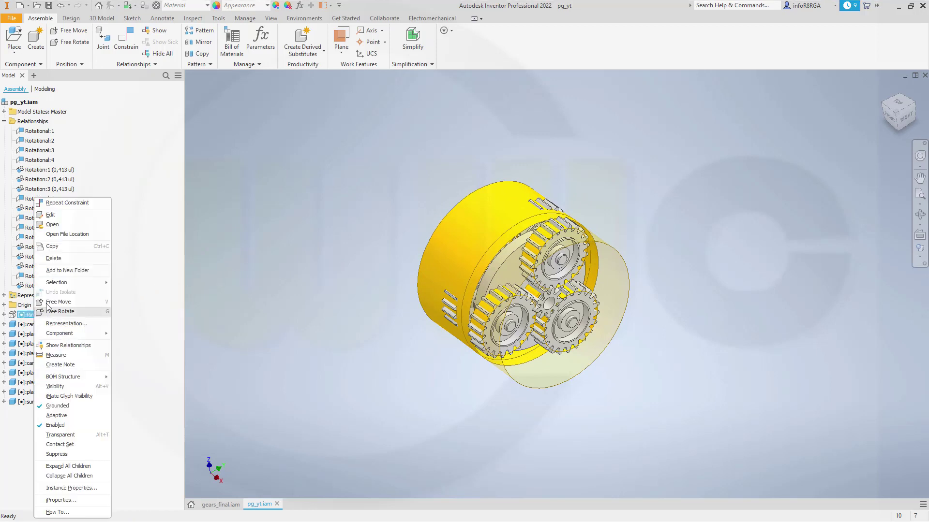
{"action": "left_click", "coordinate": [60, 435]}
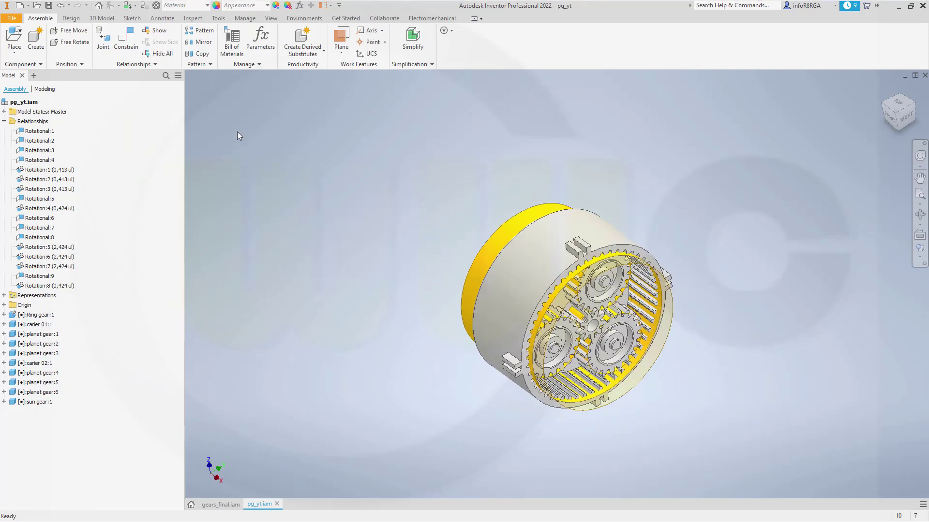
{"action": "left_click", "coordinate": [331, 6]}
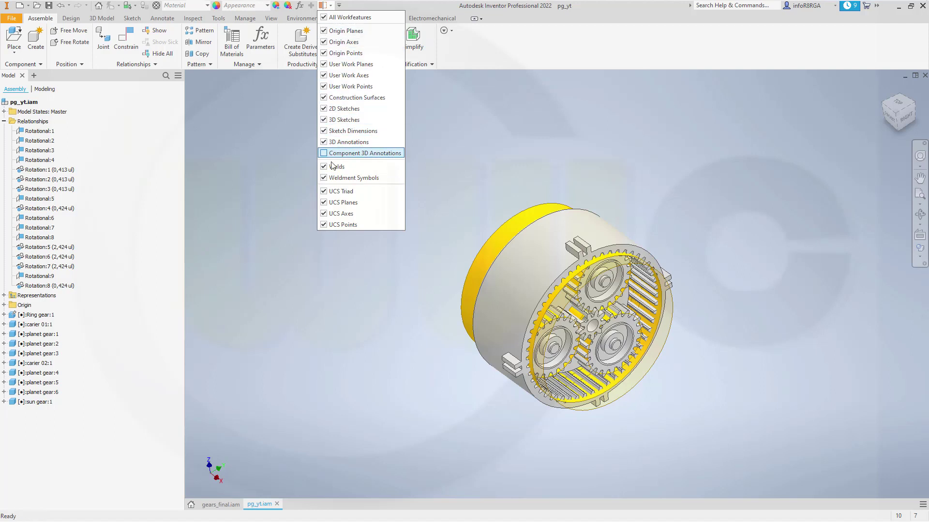
{"action": "left_click", "coordinate": [324, 97]}
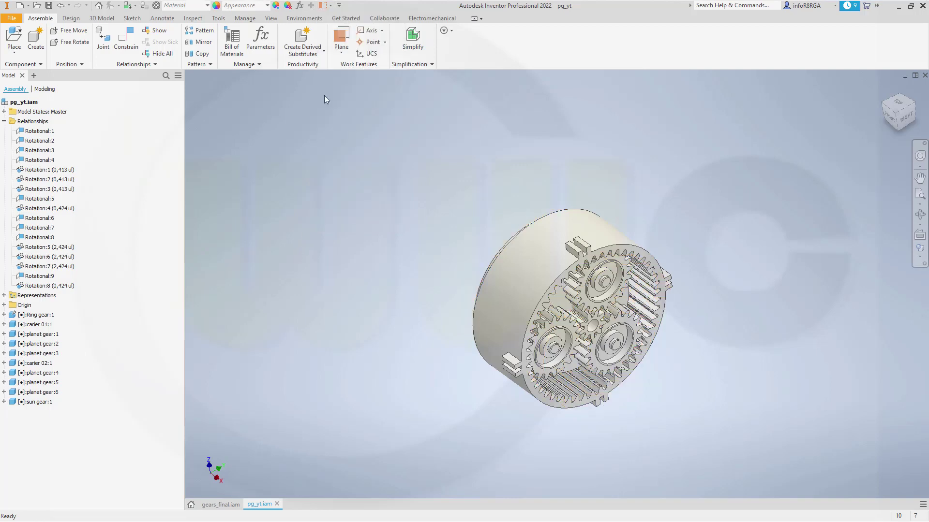
Play the Rotational:1 drive to examine the planets turning inside the solid ring gear, and accept the reached position.
{"action": "scroll", "coordinate": [653, 361], "scroll_direction": "up", "scroll_amount": 3}
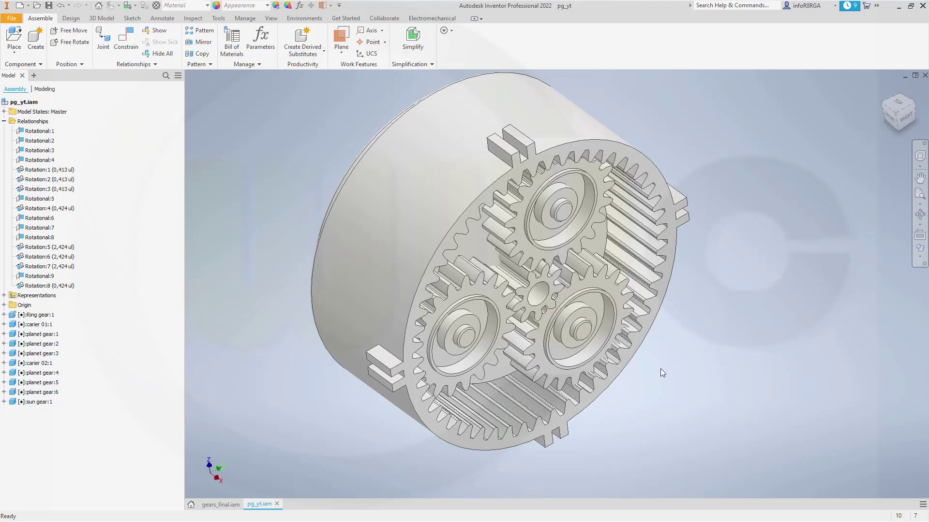
{"action": "scroll", "coordinate": [660, 369], "scroll_direction": "up", "scroll_amount": 1}
{"action": "middle_click_drag", "start_coordinate": [679, 381], "coordinate": [662, 358], "text": "shift"}
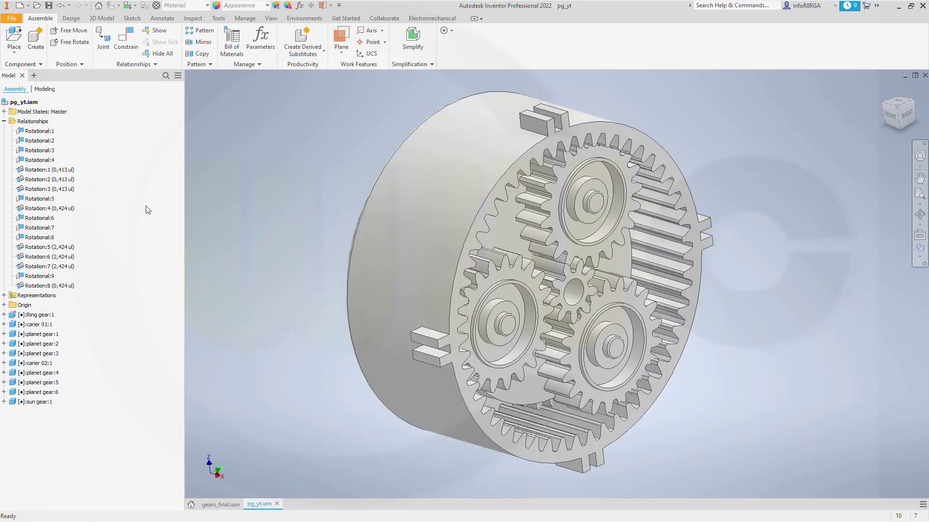
{"action": "right_click", "coordinate": [44, 135]}
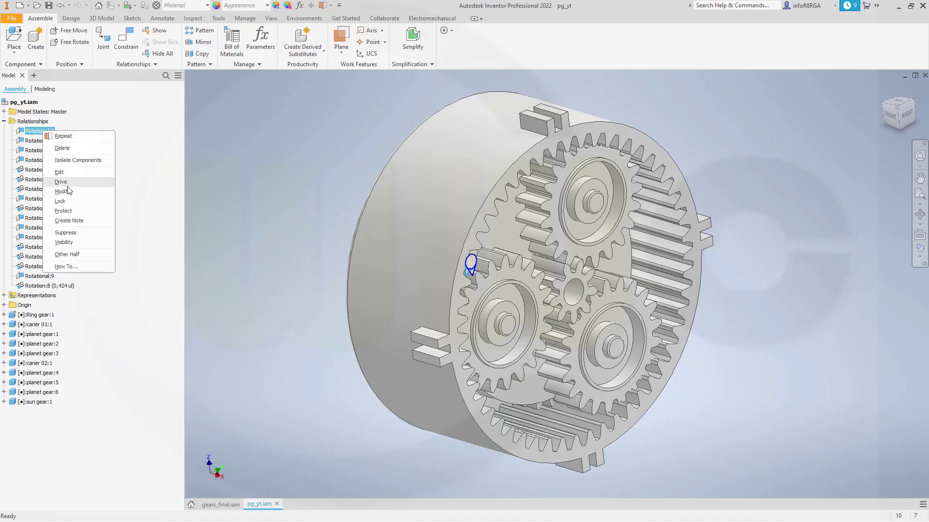
{"action": "left_click", "coordinate": [61, 182]}
{"action": "left_click", "coordinate": [198, 137]}
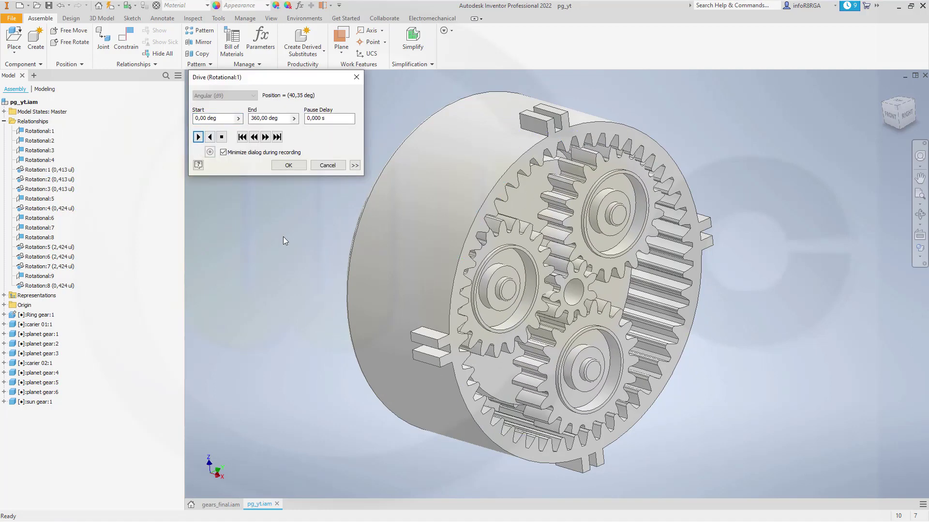
{"action": "left_click", "coordinate": [287, 168]}
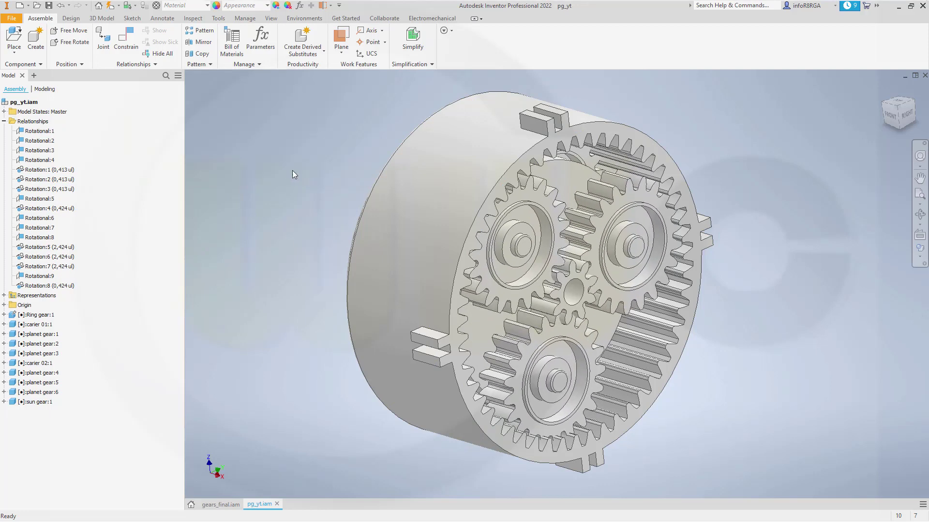
Make the ring gear transparent.
{"action": "right_click", "coordinate": [385, 213]}
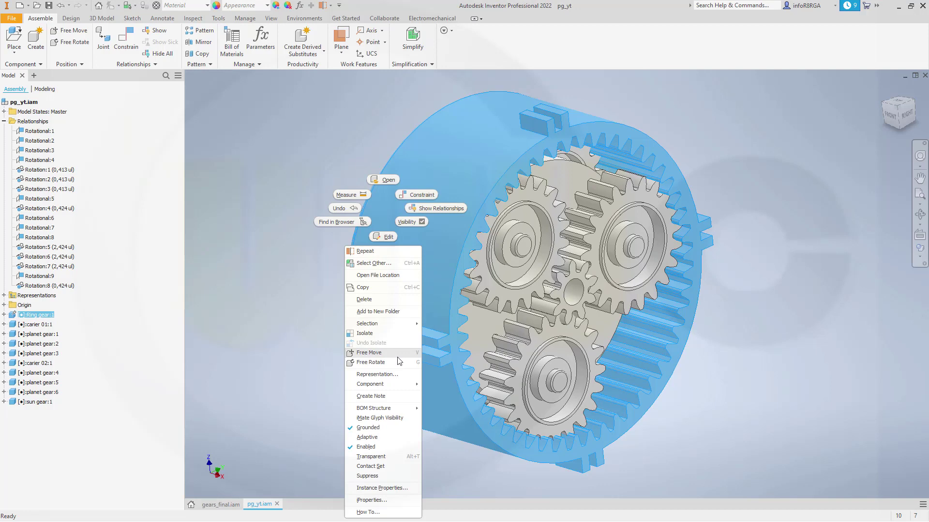
{"action": "left_click", "coordinate": [370, 456]}
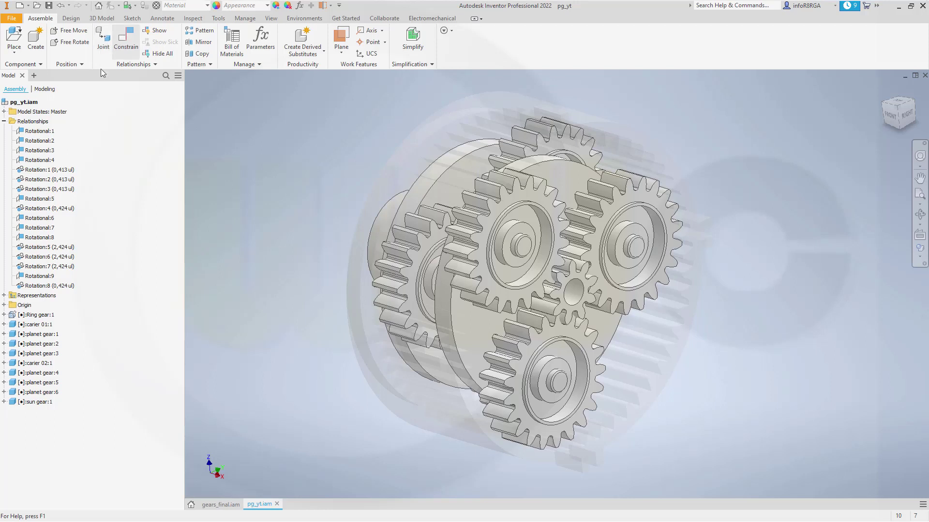
Start and stop the Rotational:1 drive, and replay it with the increment set to 3600 total steps.
{"action": "right_click", "coordinate": [40, 131]}
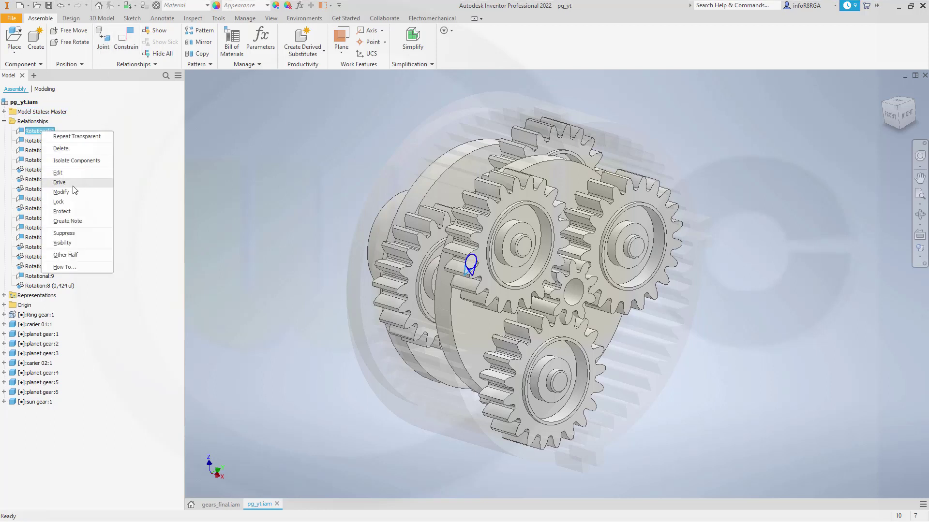
{"action": "left_click", "coordinate": [73, 185]}
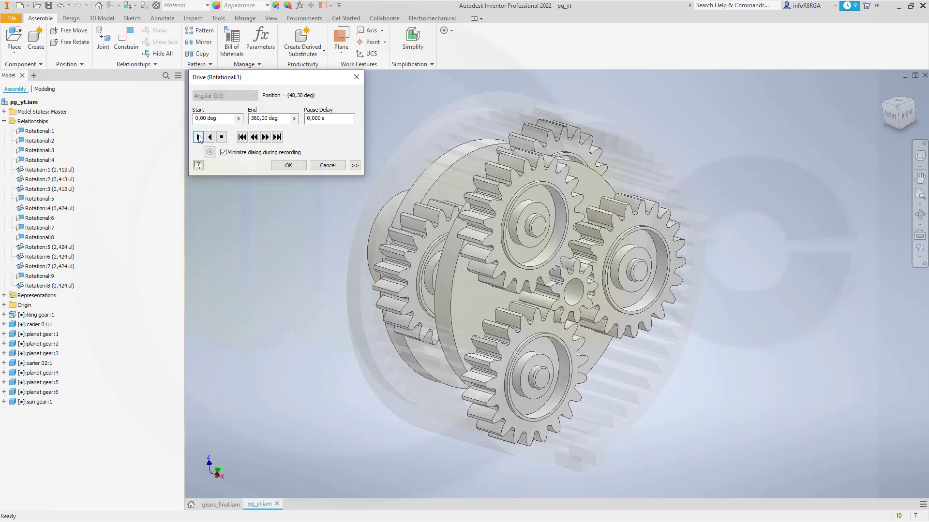
{"action": "left_click", "coordinate": [222, 136]}
{"action": "left_click", "coordinate": [355, 165]}
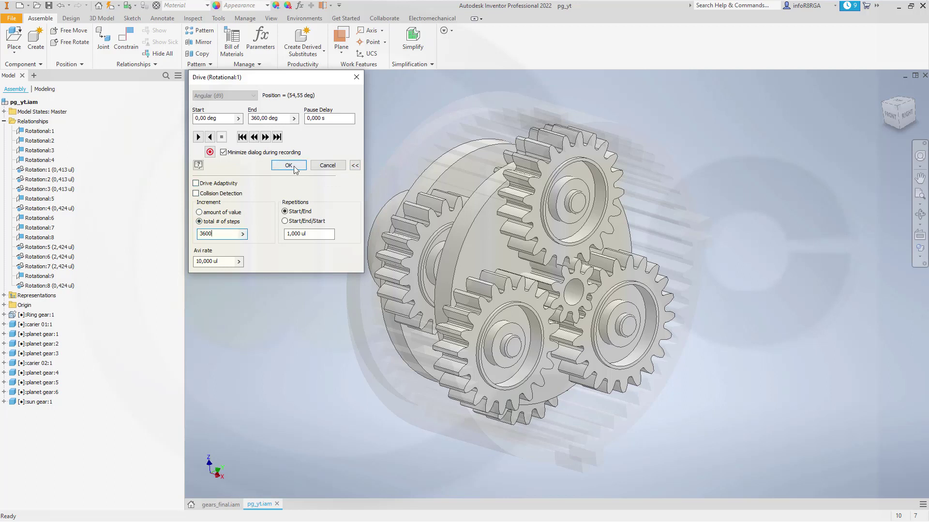
{"action": "left_click", "coordinate": [198, 138]}
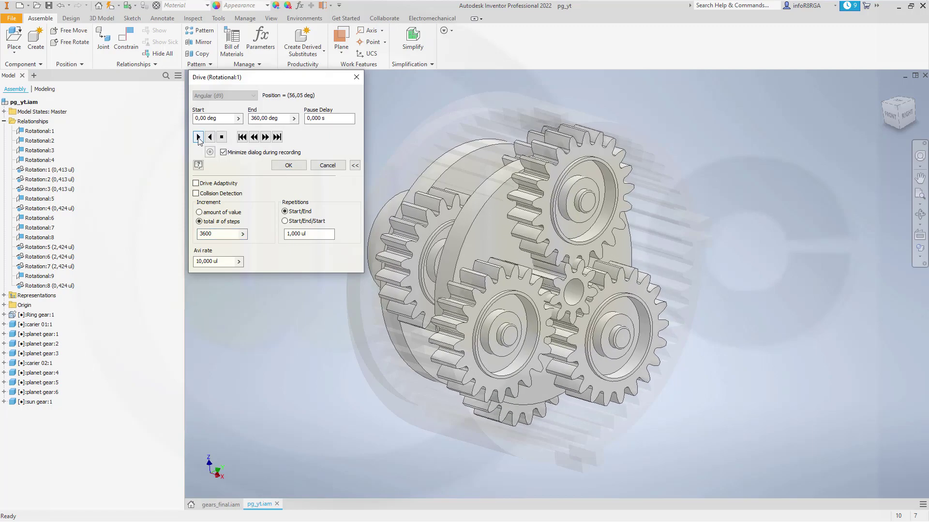